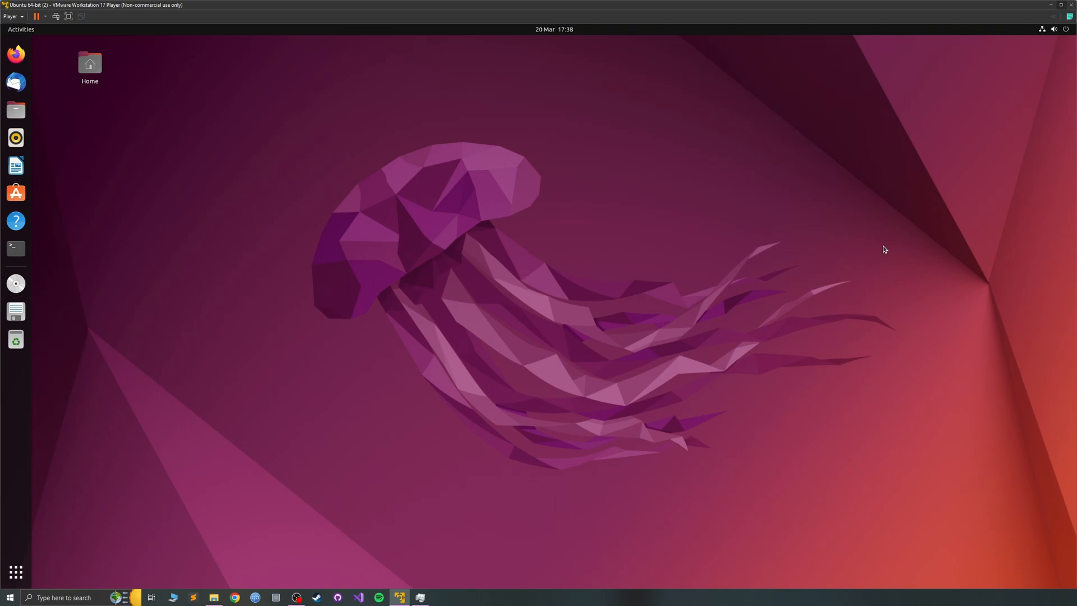
Step: Return focus to the Ubuntu virtual machine inside VMware Workstation Player
click(9, 597)
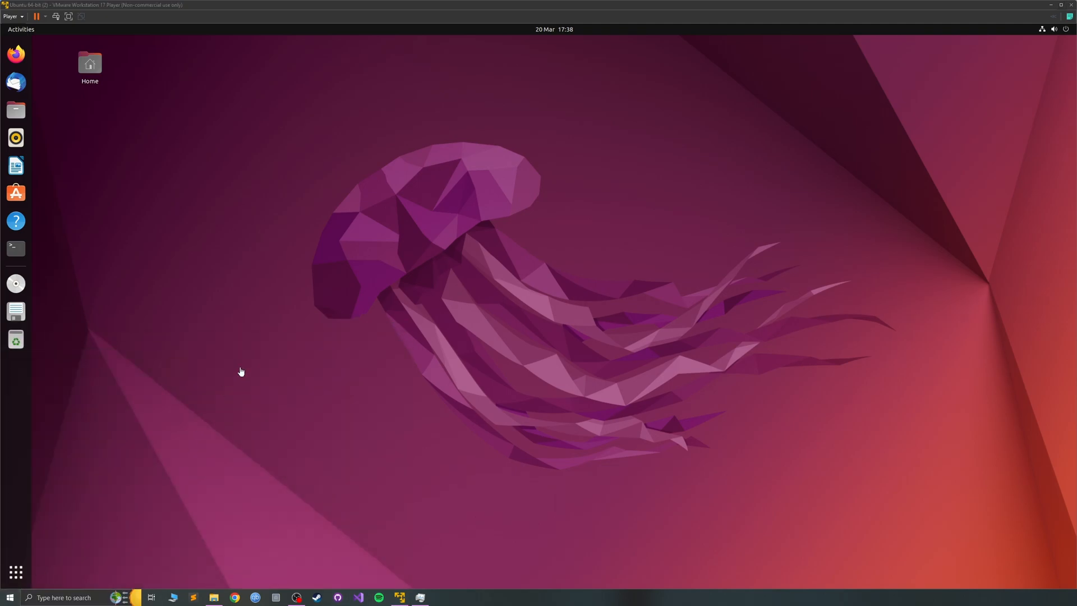
click(387, 341)
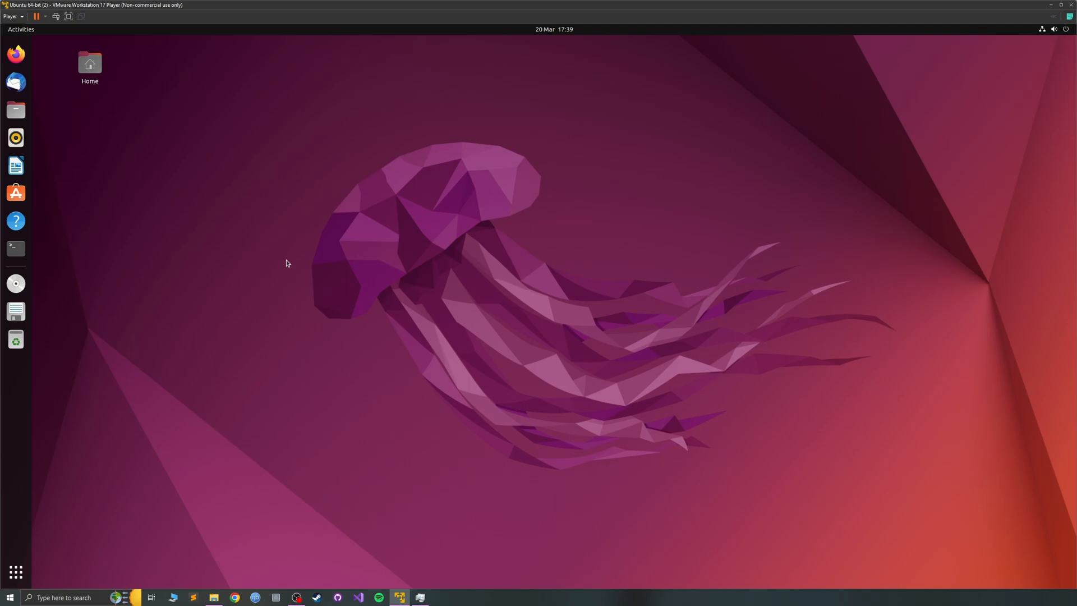
Step: Launch Firefox, close the leftover tabs and search for pcsx2 in a fresh tab
click(15, 53)
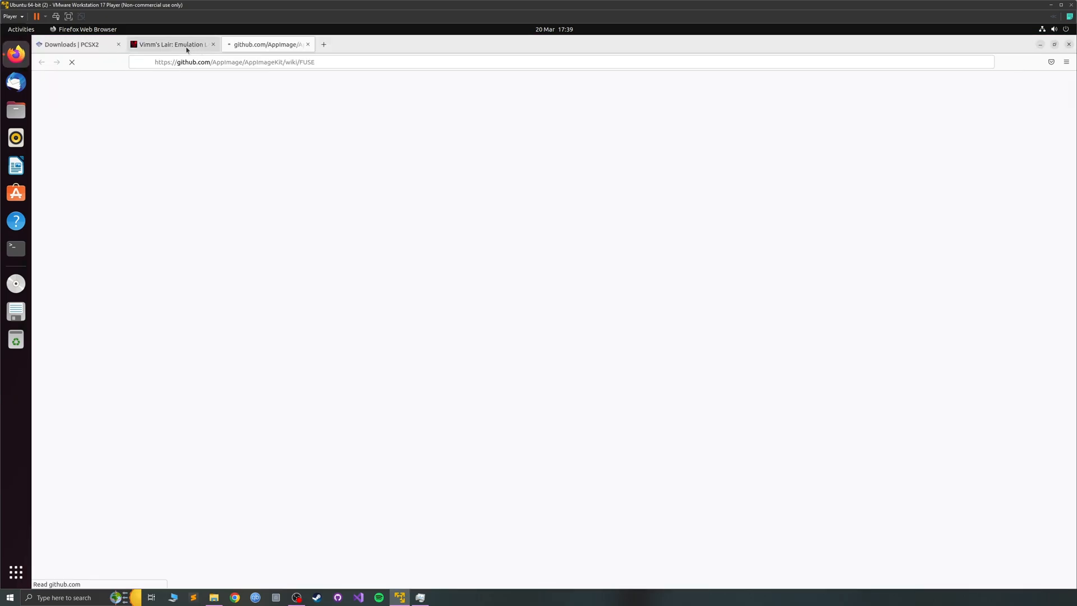
middle_click(257, 44)
middle_click(180, 44)
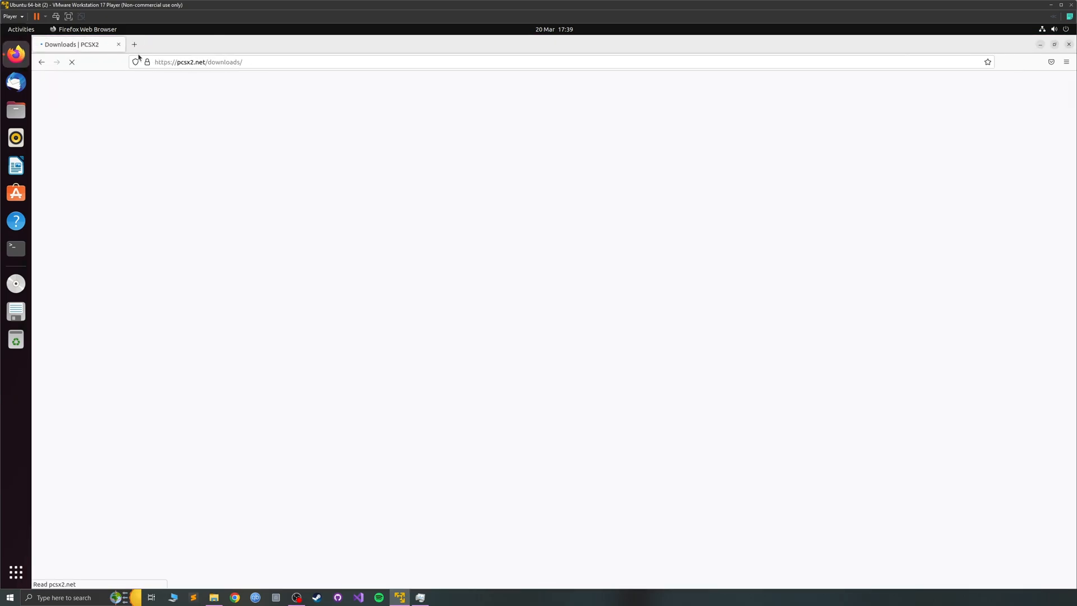
click(134, 44)
middle_click(102, 44)
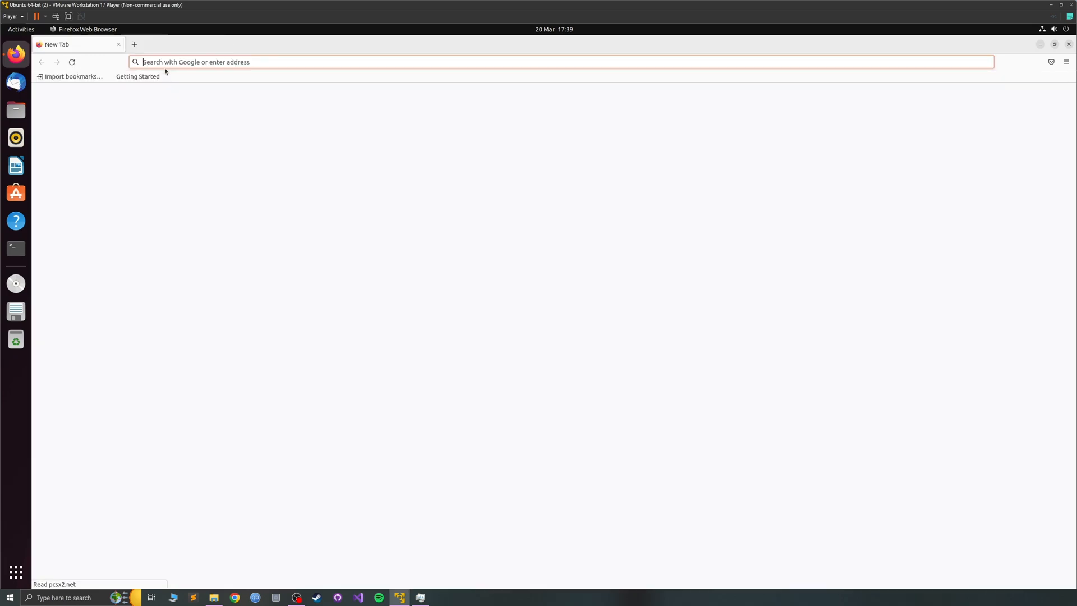
text(pc)
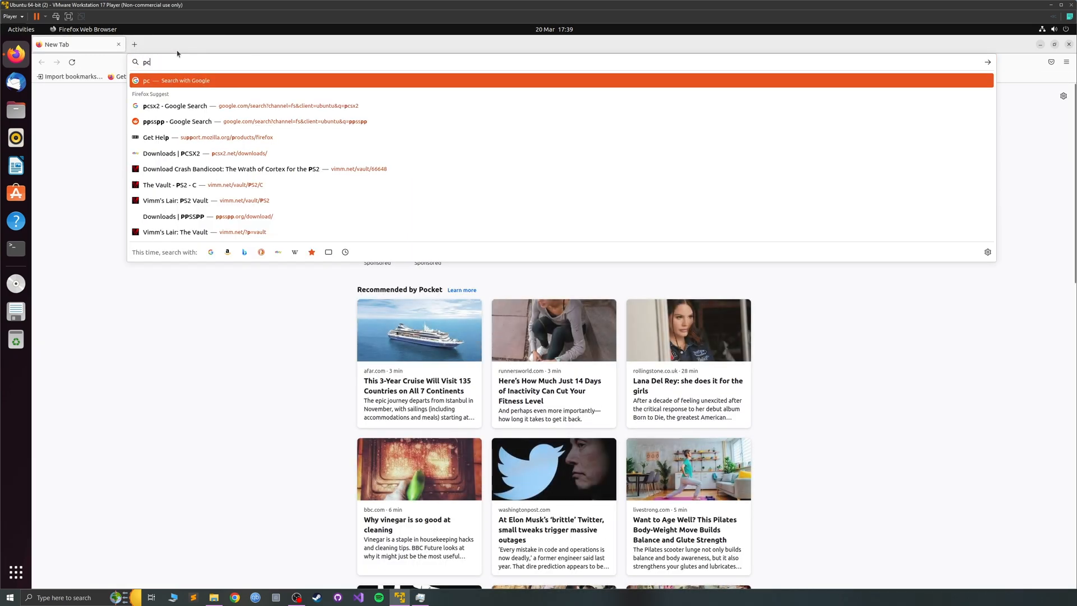
text(sx2)
key(Return)
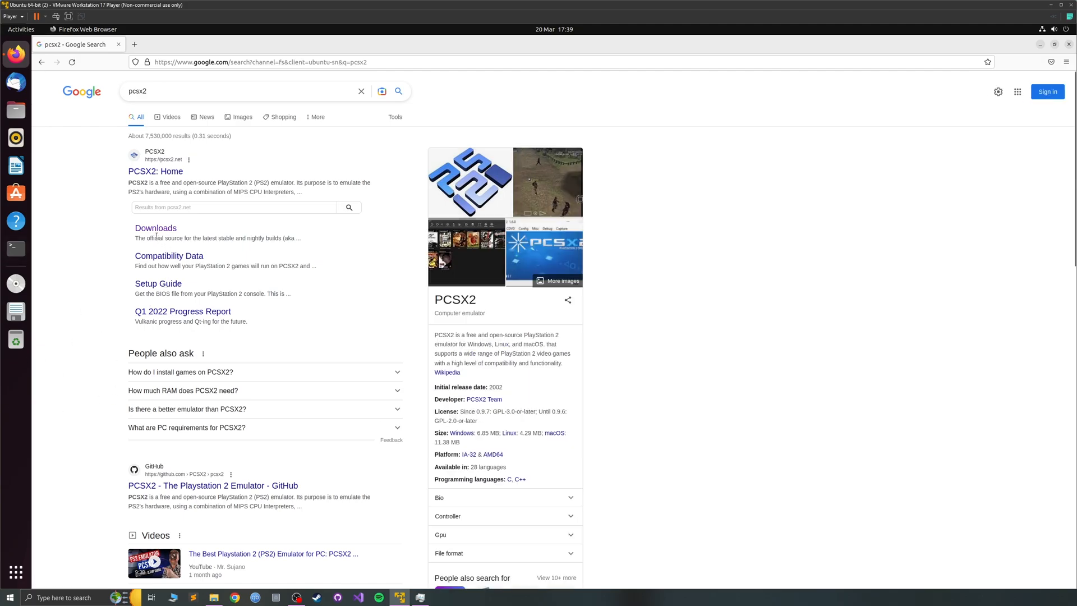
Step: From pcsx2.net's Download page grab the Latest Nightly Linux 64bit Qt AppImage, then close Firefox
click(154, 170)
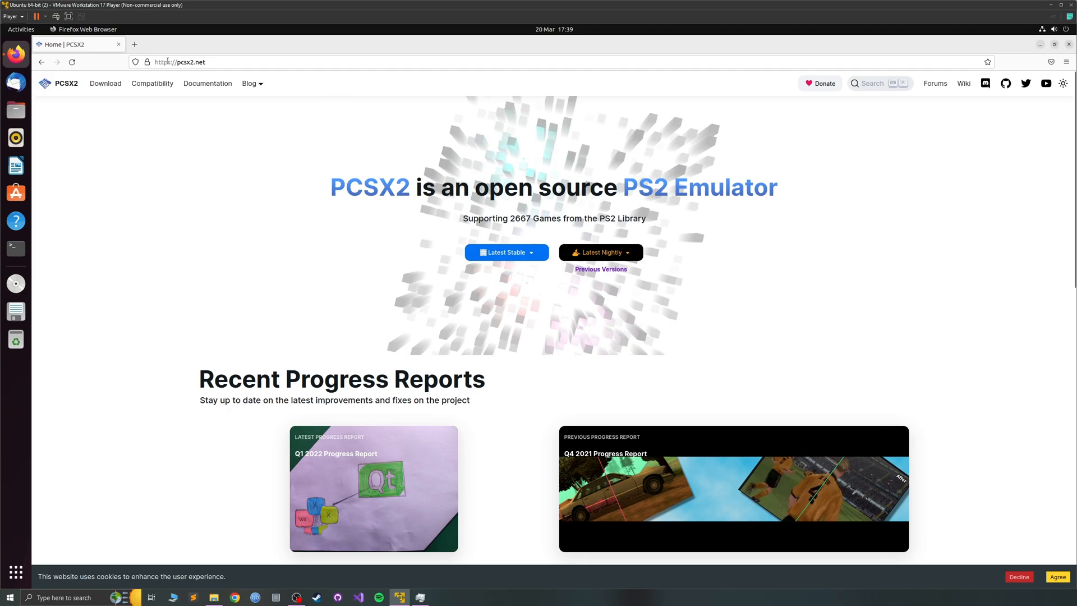
click(109, 84)
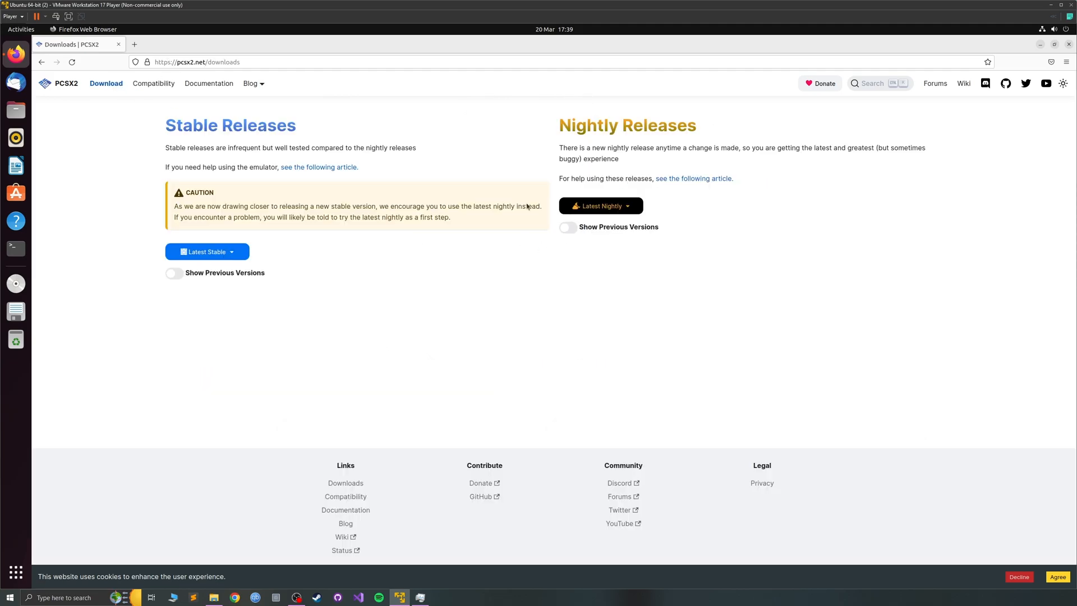
click(202, 256)
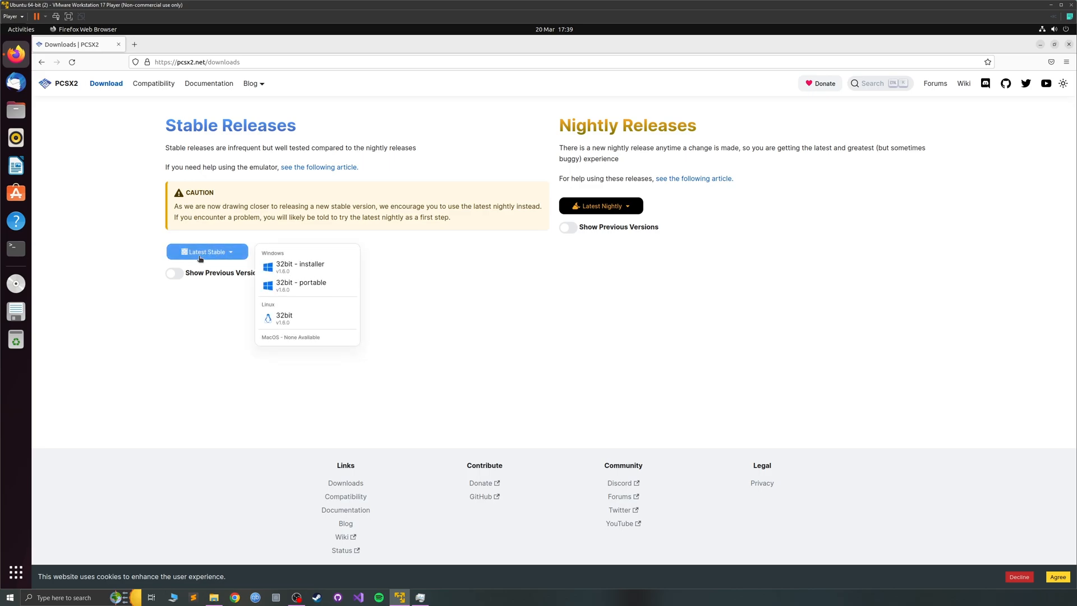
click(538, 293)
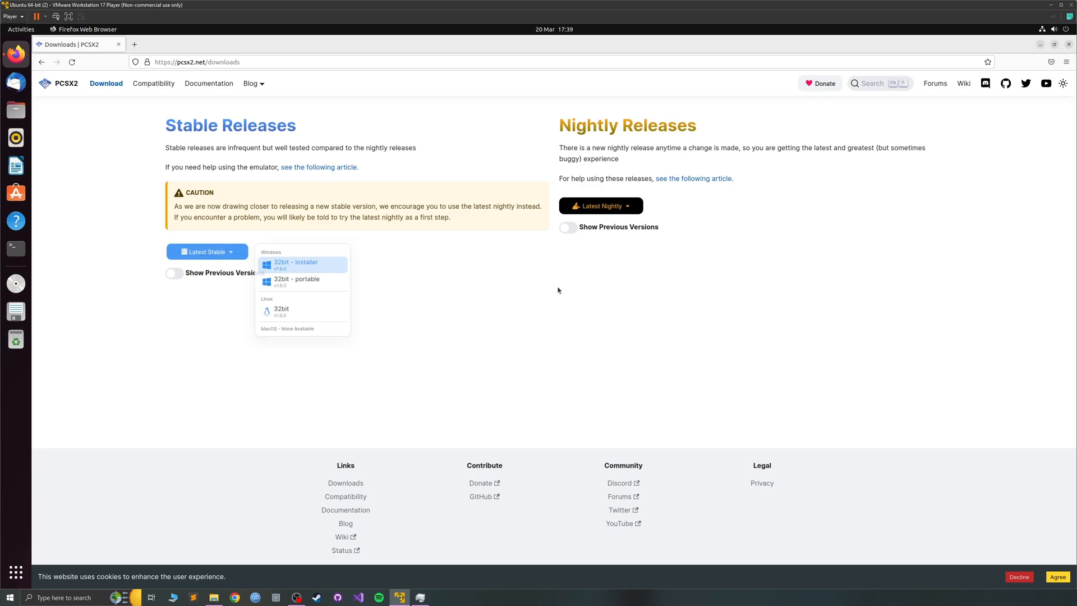
click(624, 209)
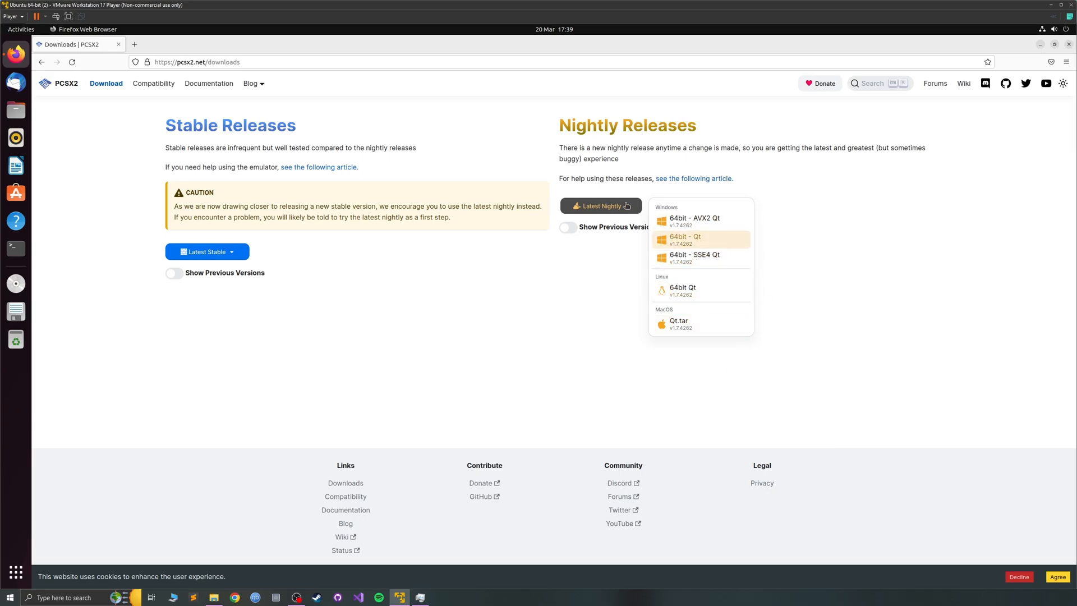
click(681, 288)
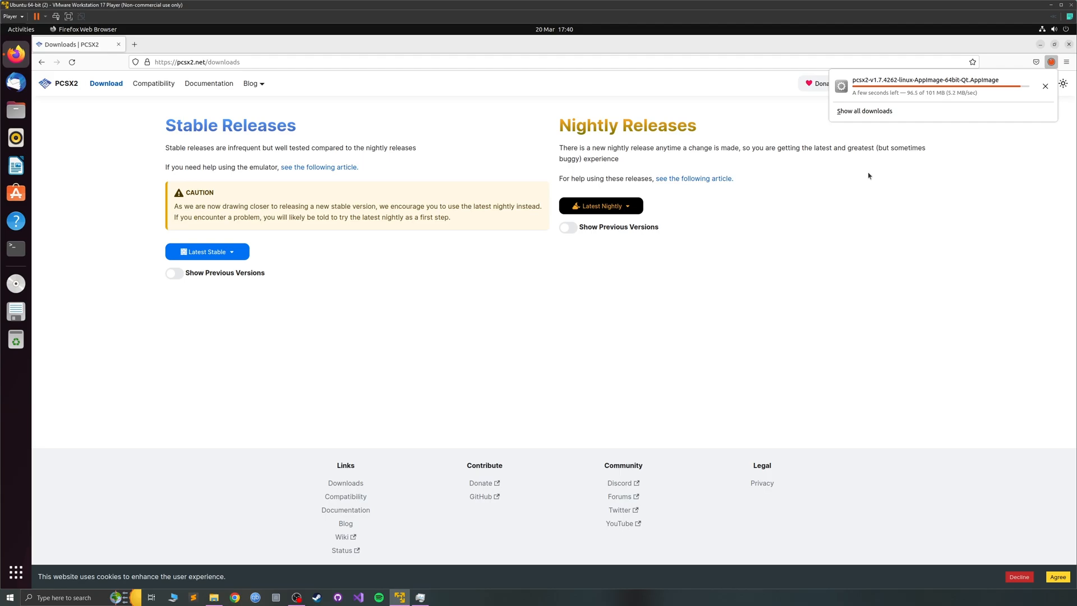
click(1068, 44)
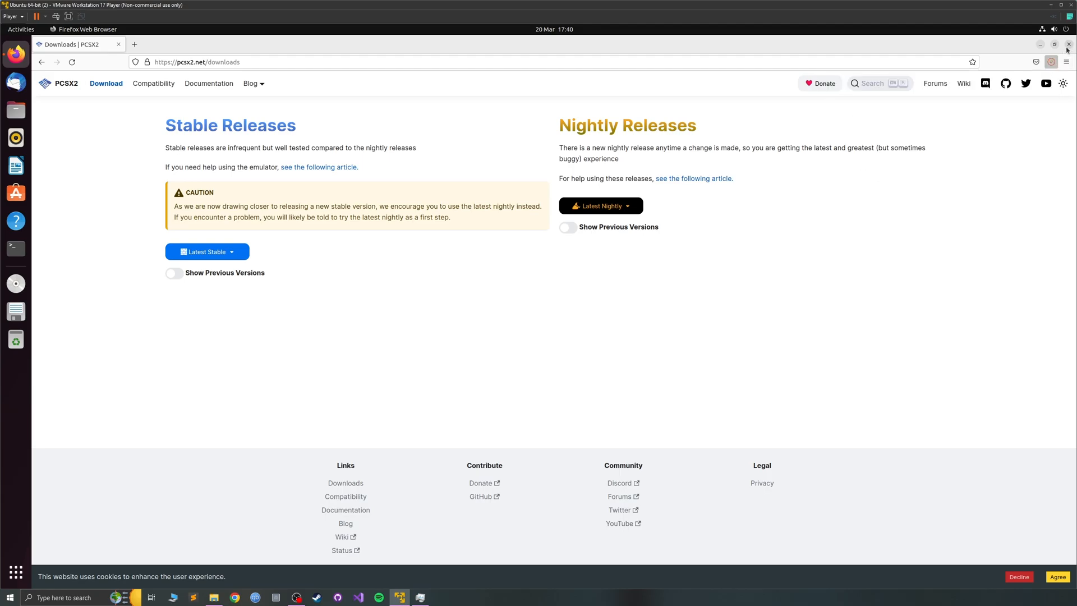
Step: In Files > Downloads delete the two older pcsx2 v1.7.4261 files
click(16, 109)
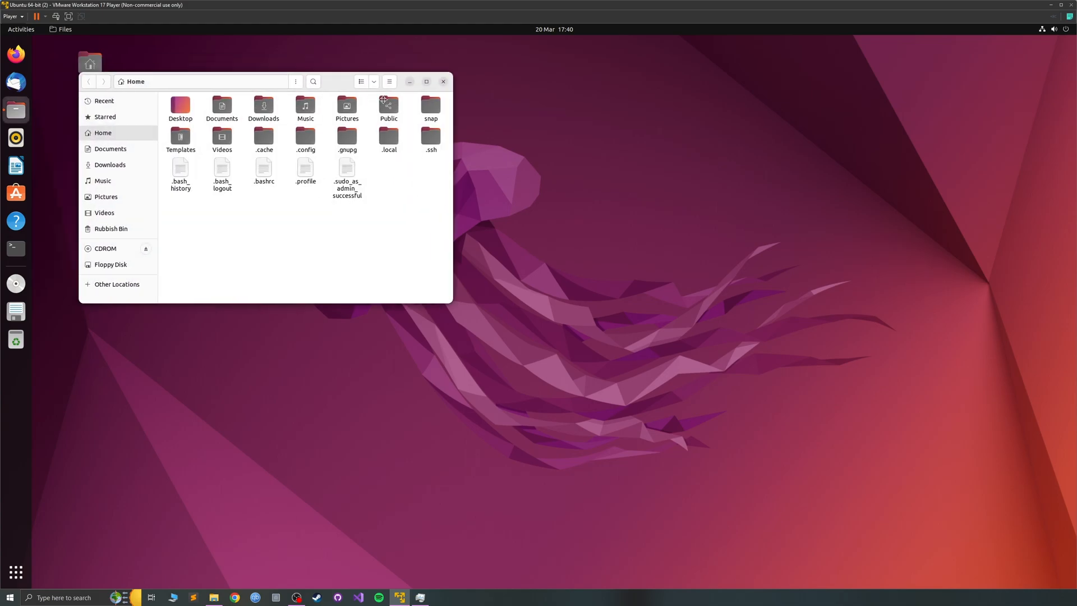
click(396, 258)
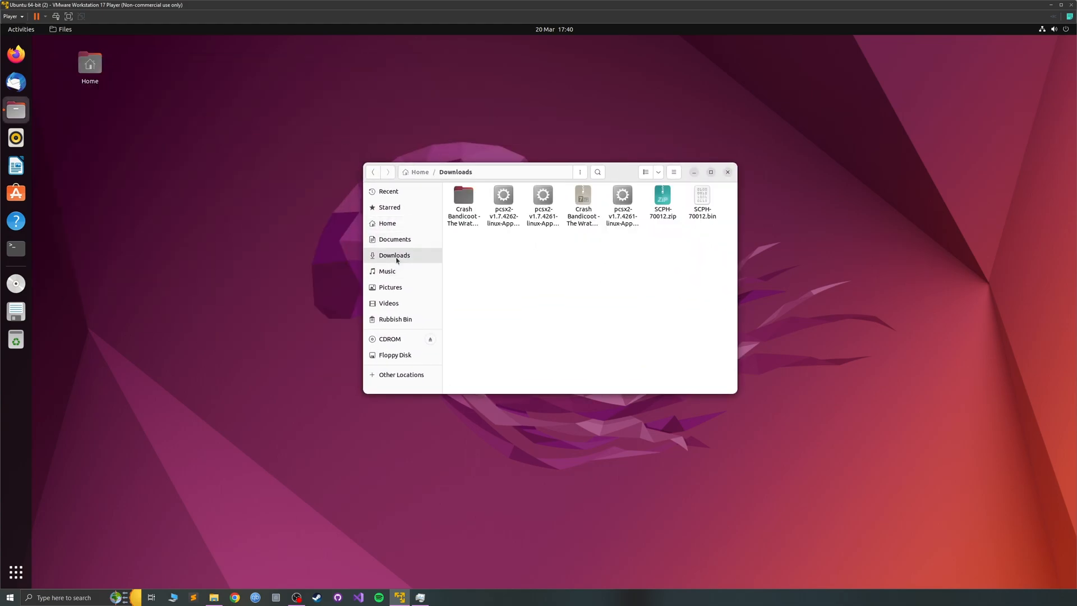
click(542, 240)
ctrl+click(621, 223)
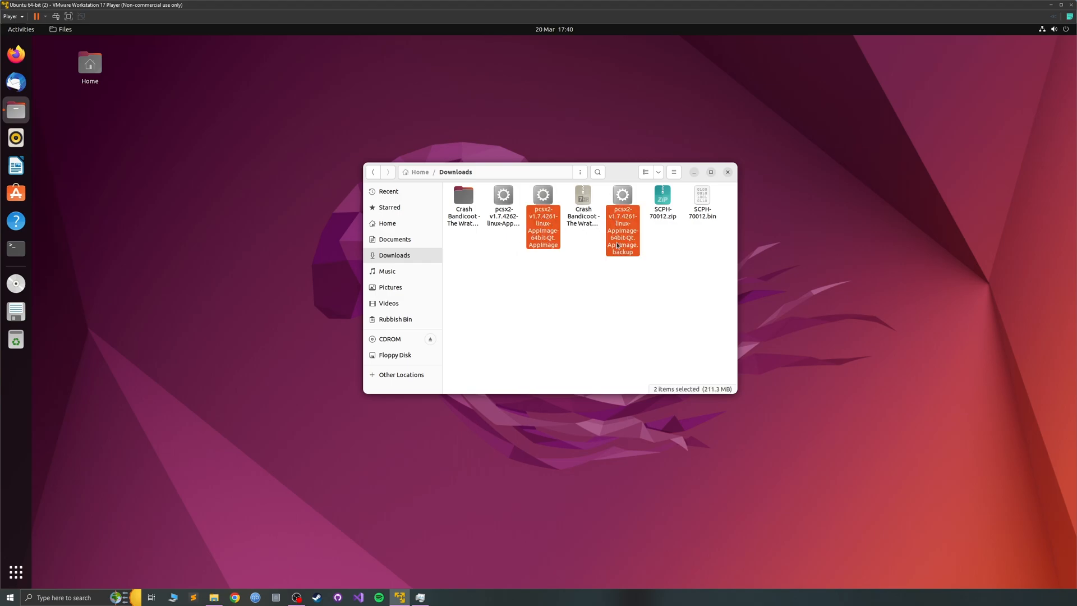
key(Delete)
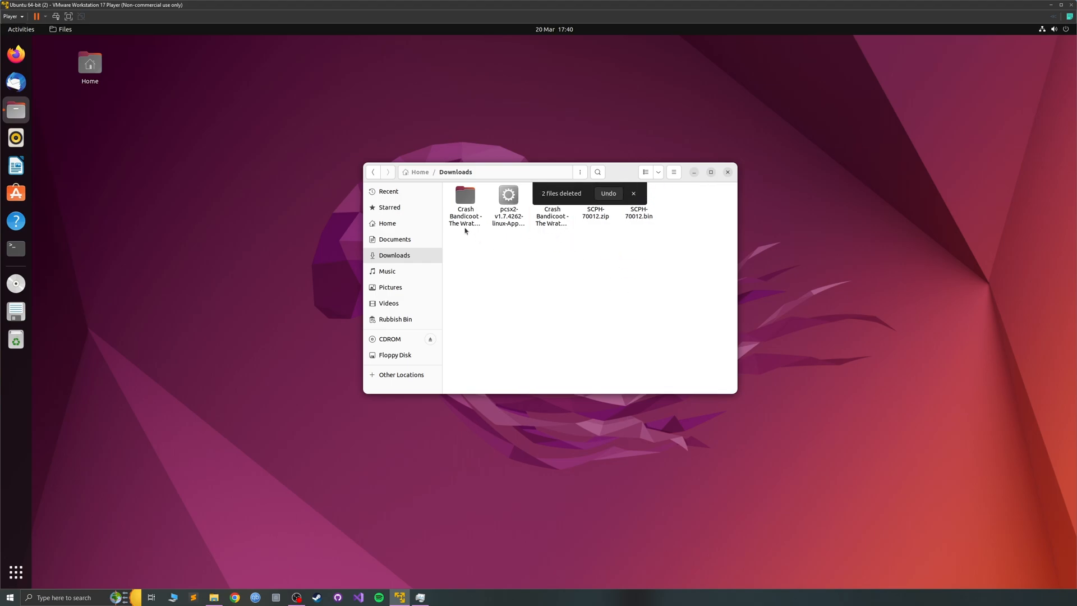
Step: Check the Crash Bandicoot game folder and the SCPH BIOS files in Downloads
double_click(465, 202)
mouse_move(508, 262)
mouse_down()
mouse_move(483, 248)
mouse_move(535, 214)
mouse_move(519, 273)
mouse_up()
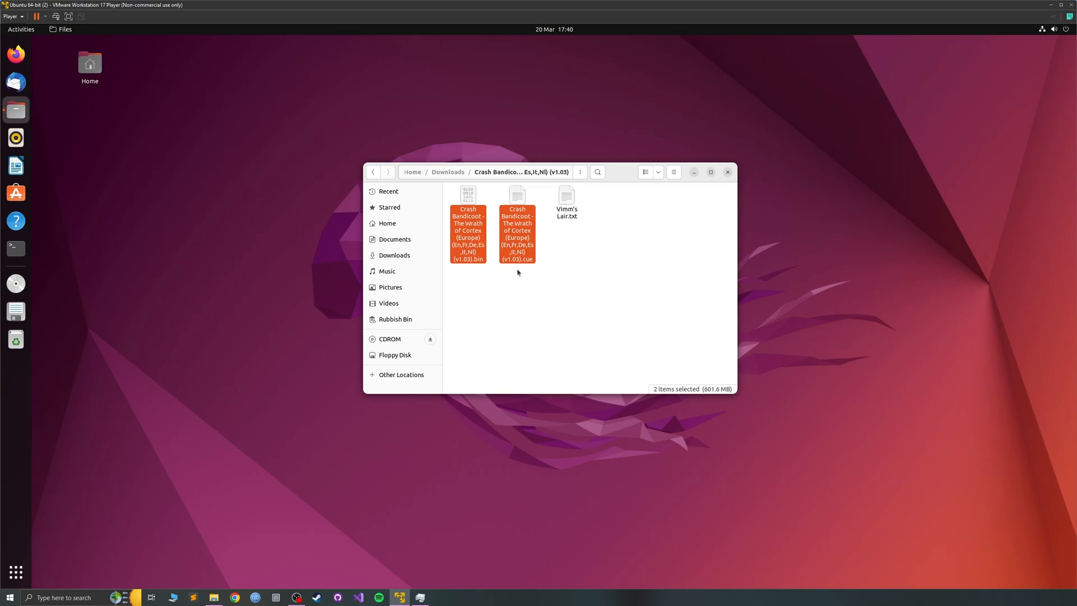
click(516, 274)
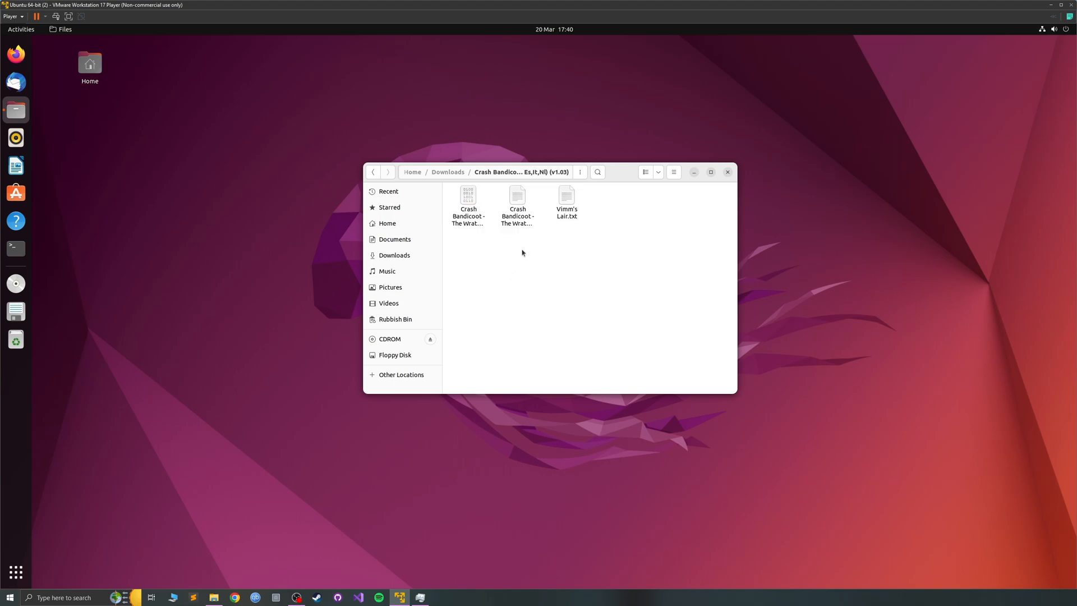
click(373, 171)
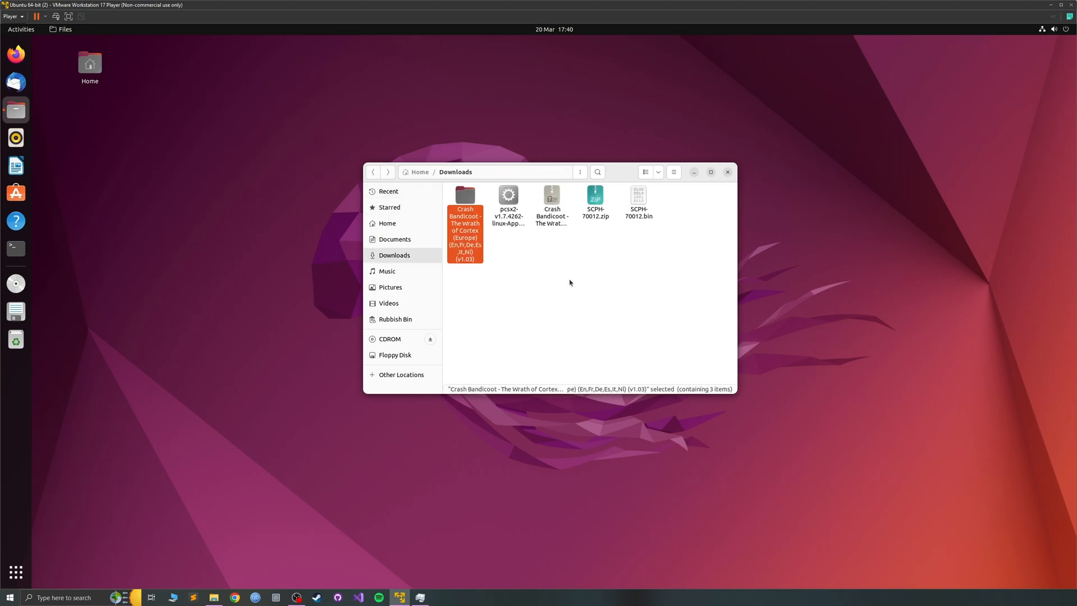
drag(598, 238, 638, 211)
mouse_move(676, 252)
mouse_down()
mouse_move(619, 204)
mouse_move(676, 247)
mouse_up()
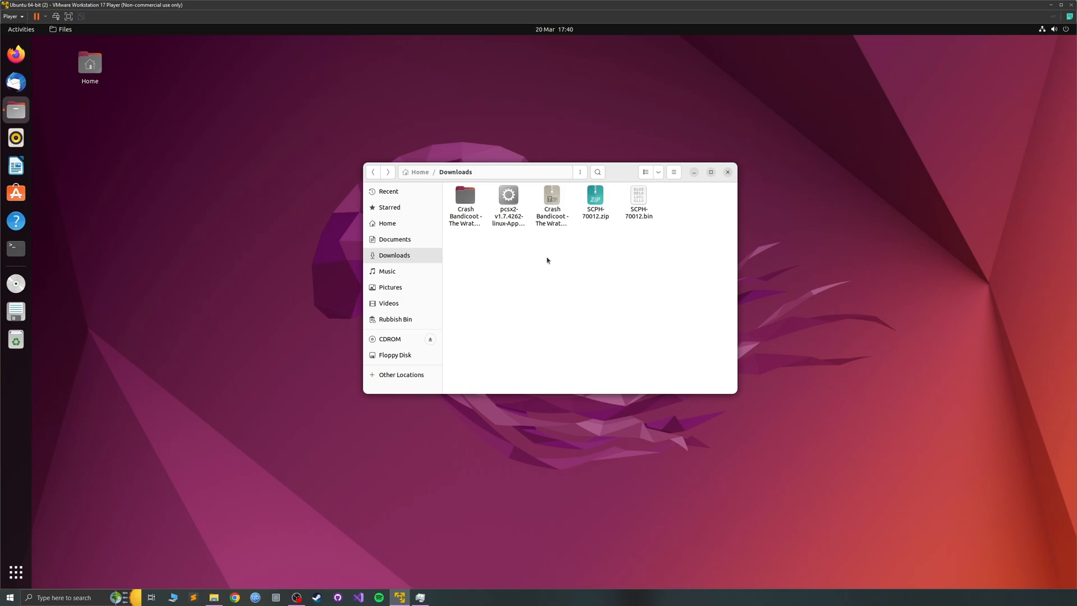
Step: Mark the pcsx2 v1.7.4262 AppImage as executable via its Properties permissions
click(515, 221)
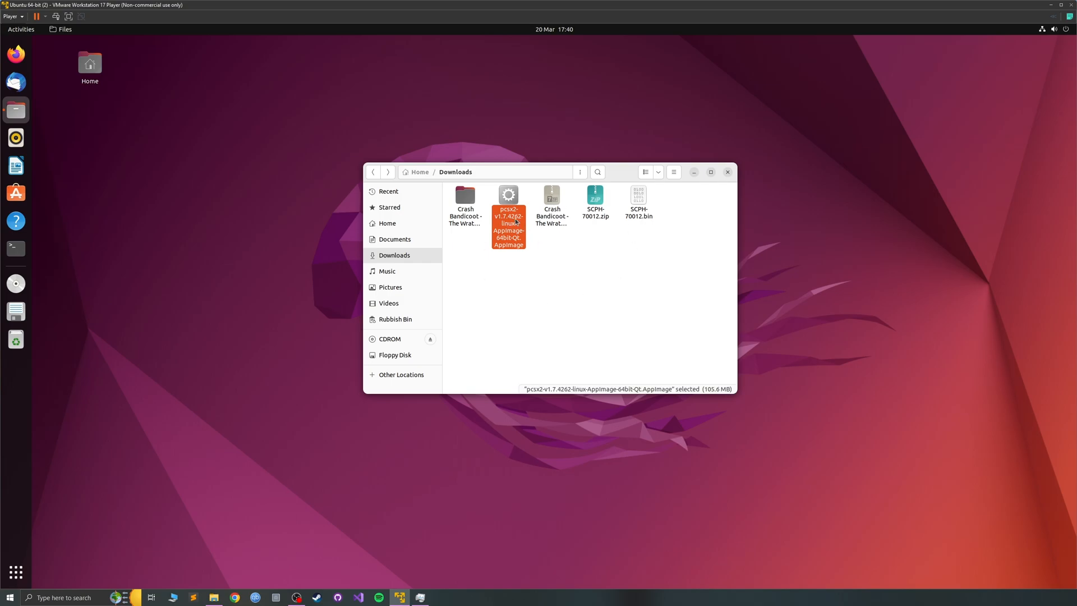
double_click(515, 220)
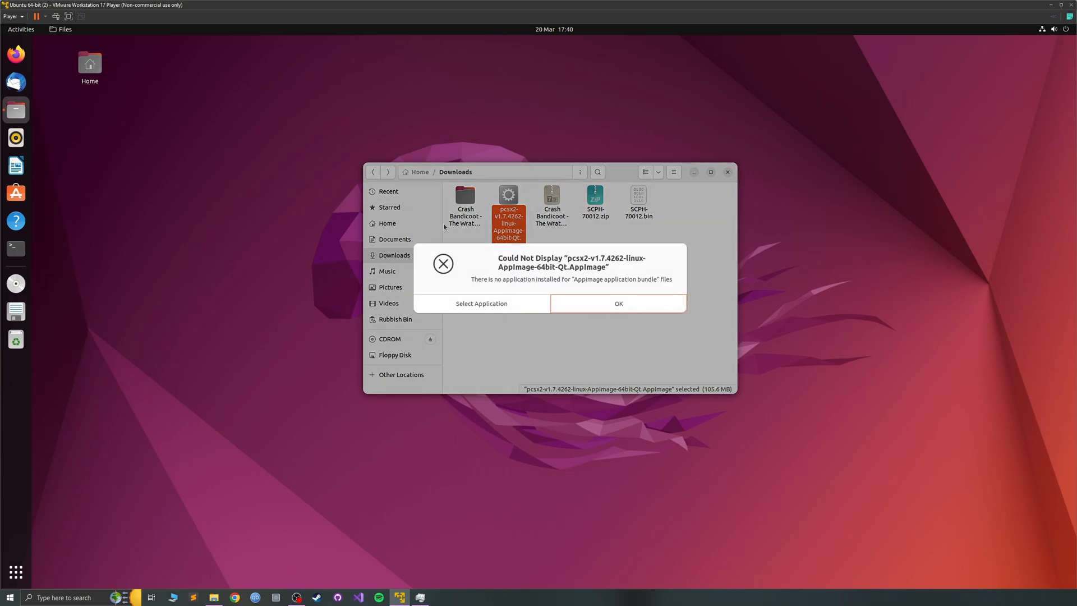
click(580, 303)
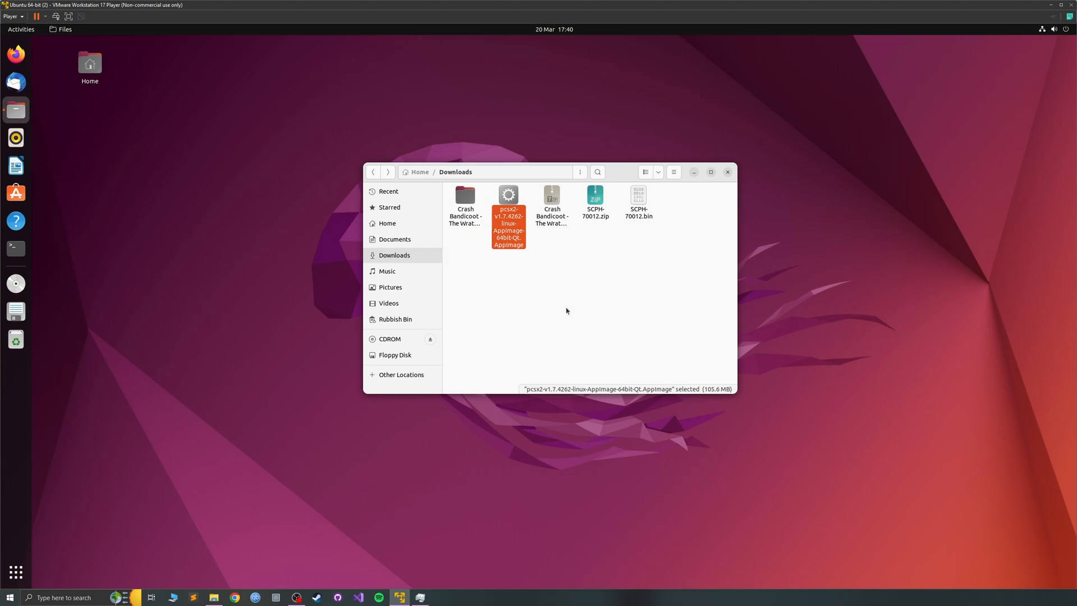
right_click(521, 225)
click(553, 351)
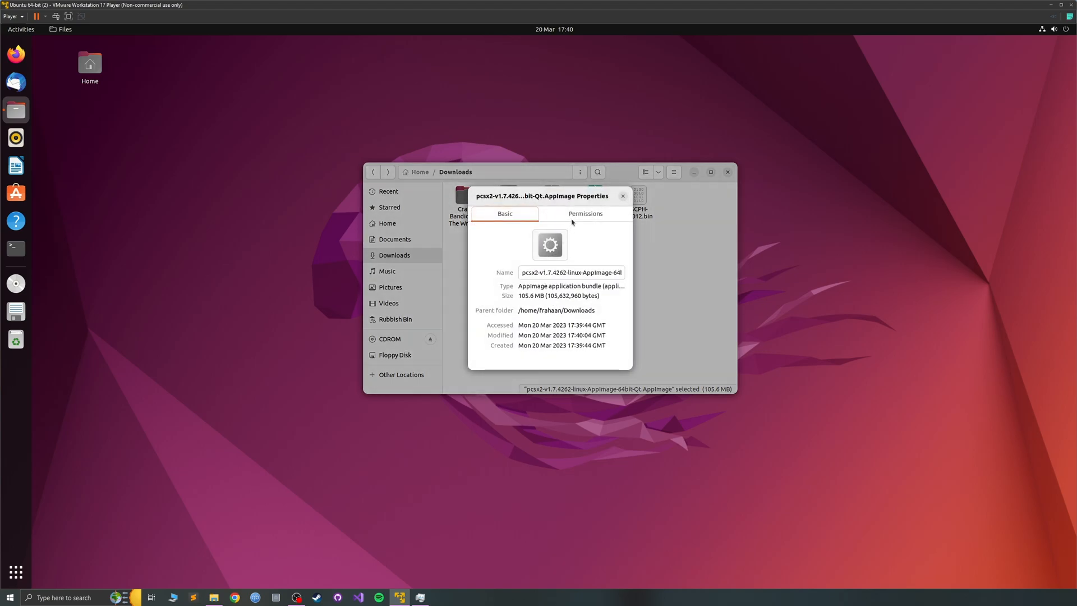
click(570, 217)
click(549, 344)
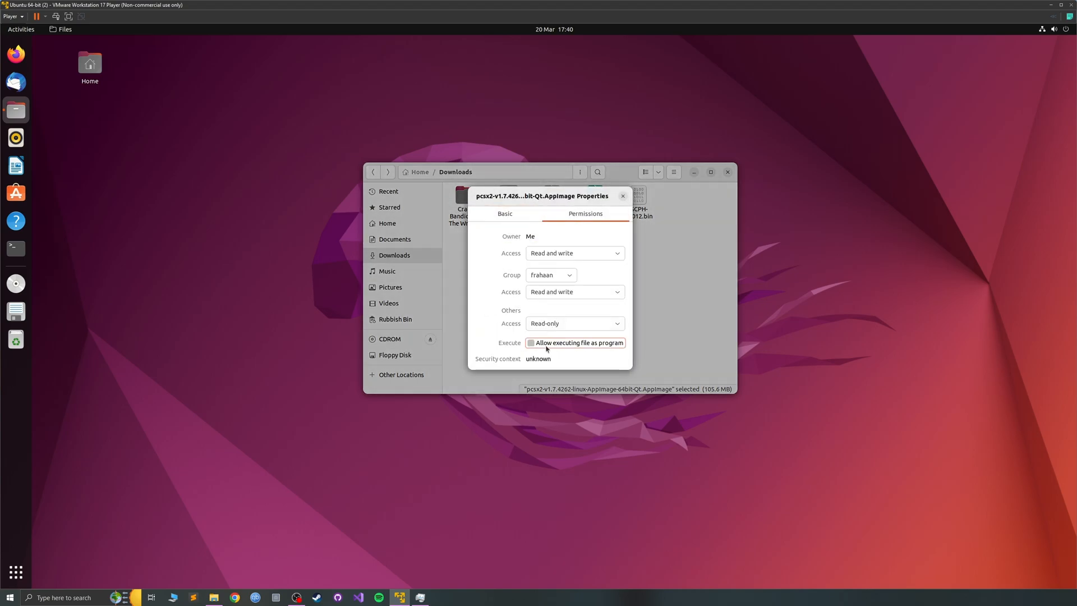
click(623, 195)
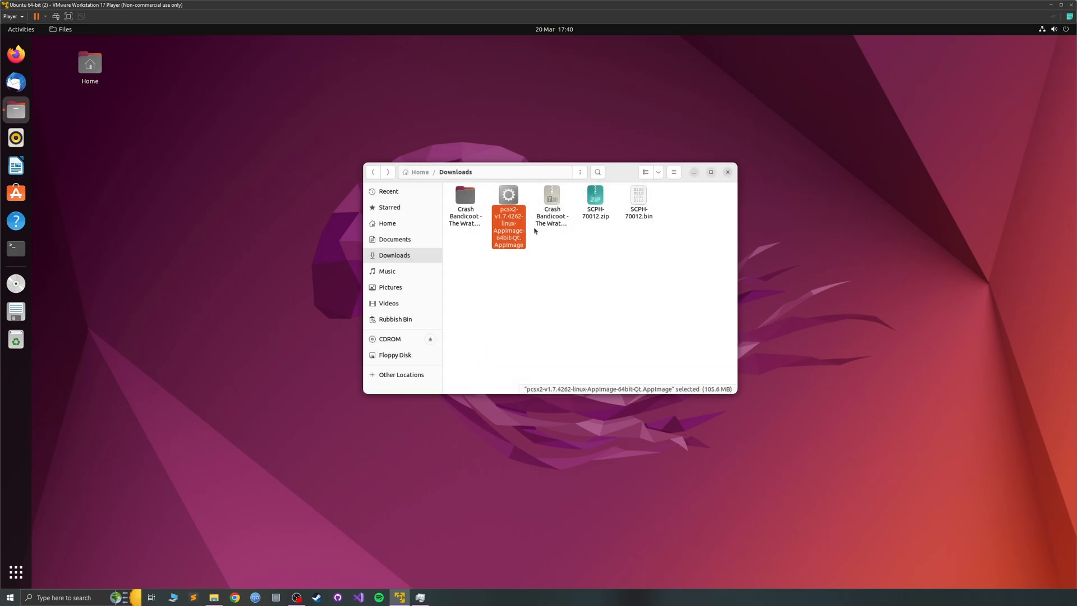
Step: Launch the PCSX2 AppImage to confirm Crash Bandicoot is listed, then close the emulator
double_click(516, 217)
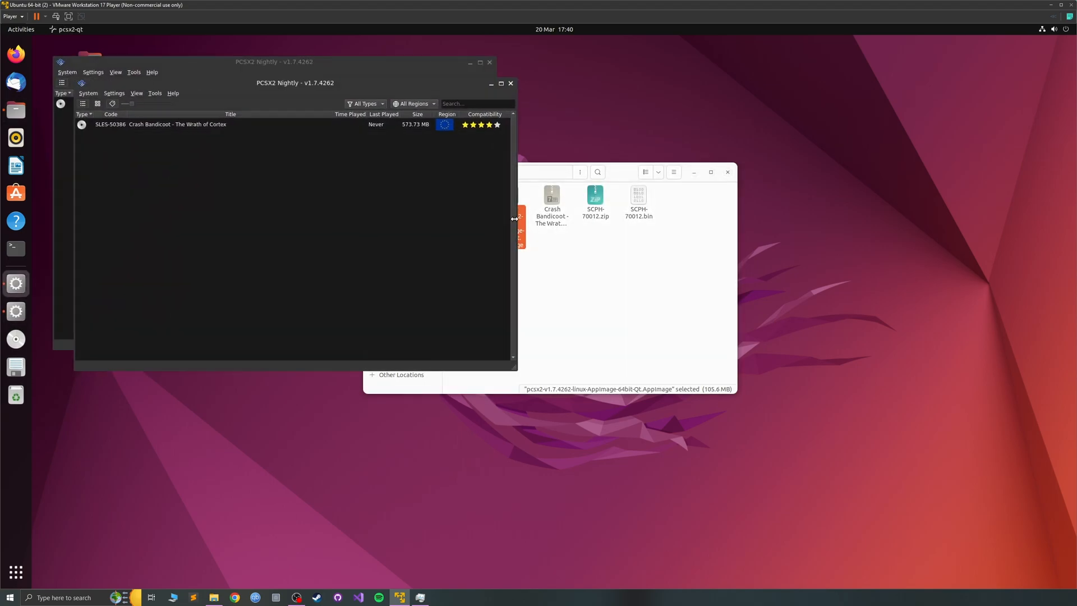
click(489, 64)
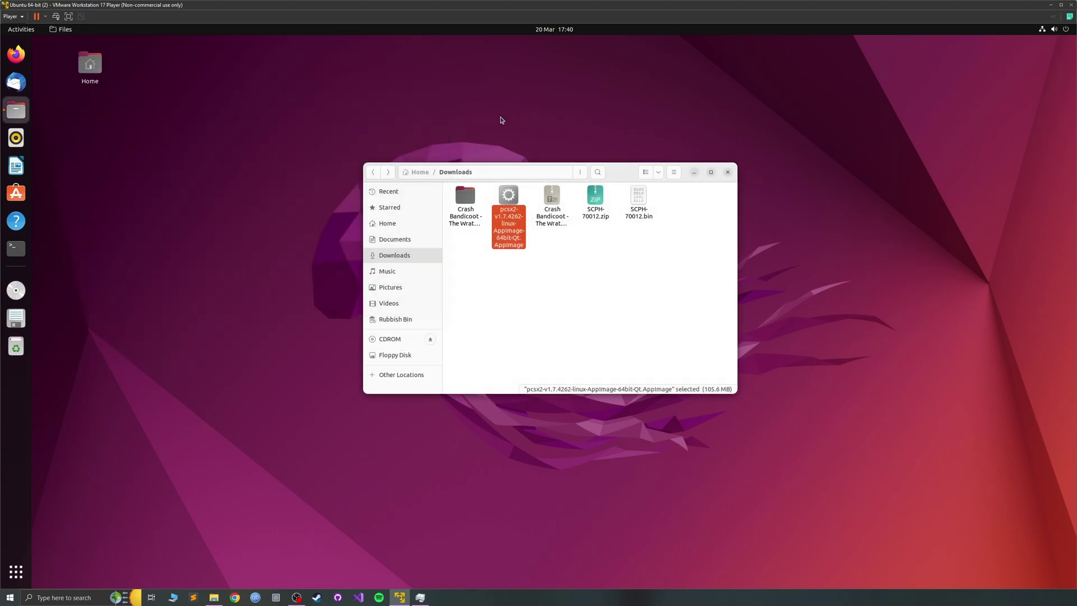
double_click(507, 210)
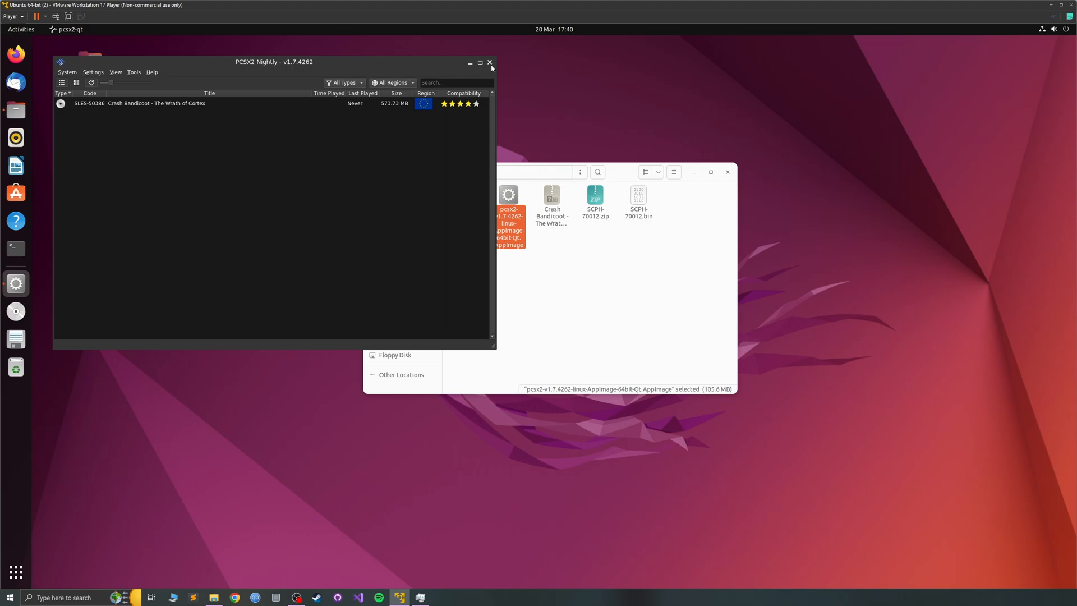
click(488, 62)
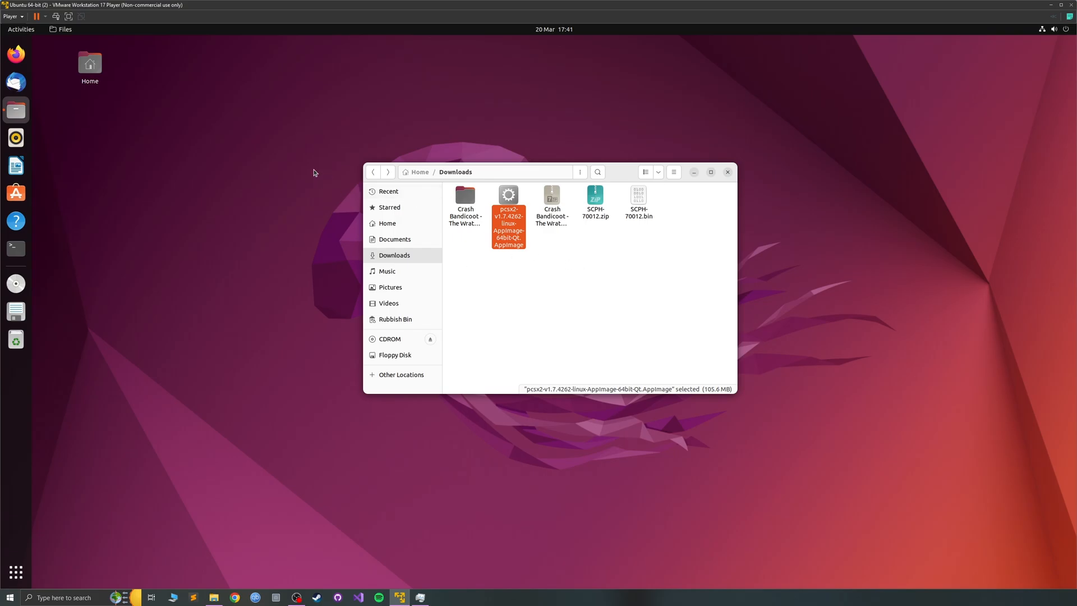
Step: Open Home with hidden files shown and delete the PCSX2 folder inside .config
double_click(90, 65)
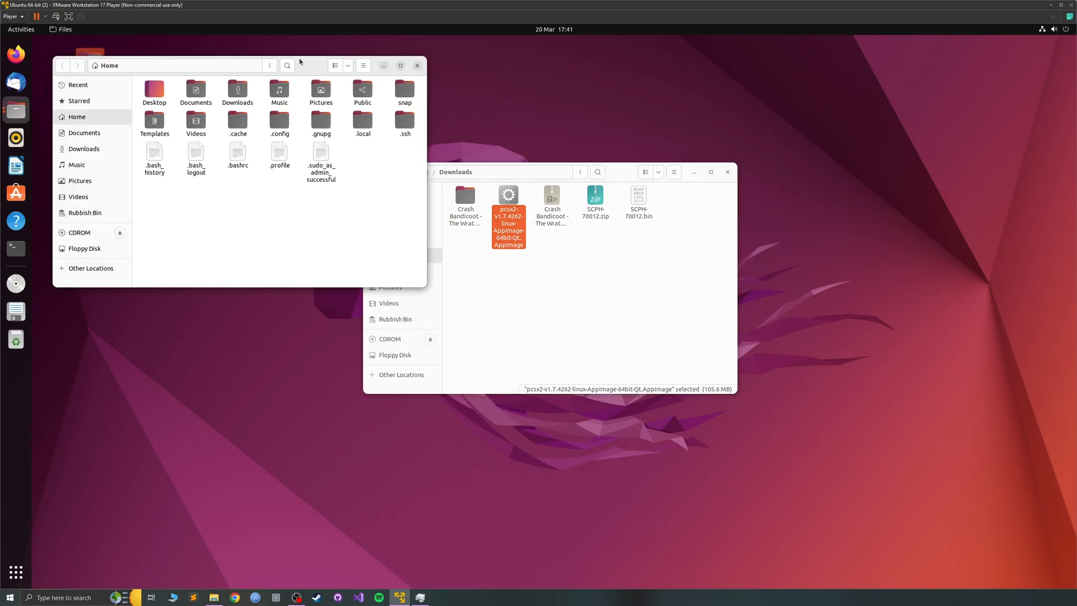
drag(299, 61, 860, 239)
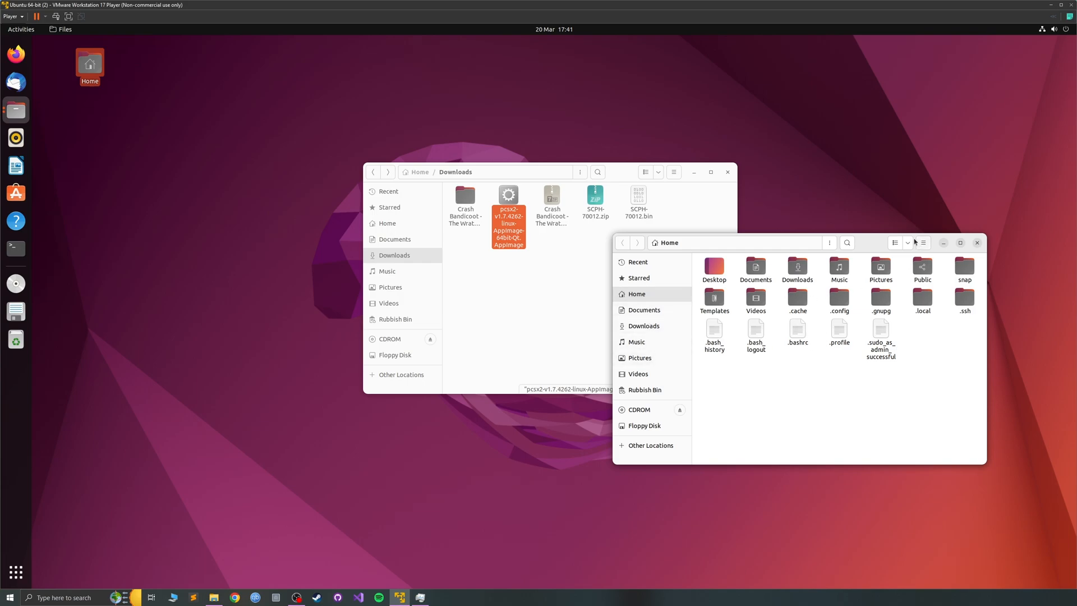
click(923, 242)
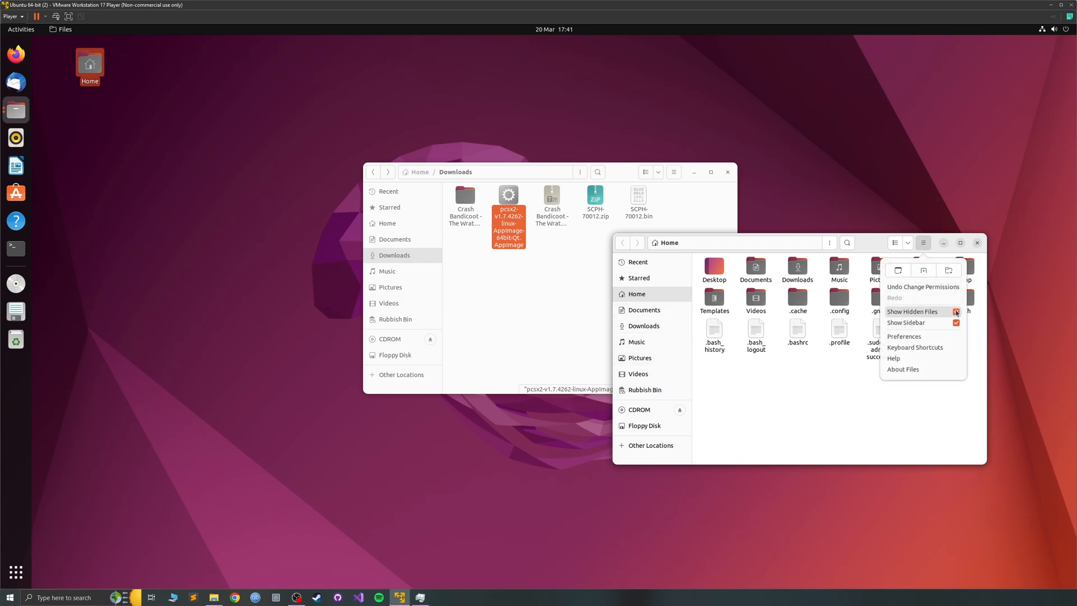
click(831, 390)
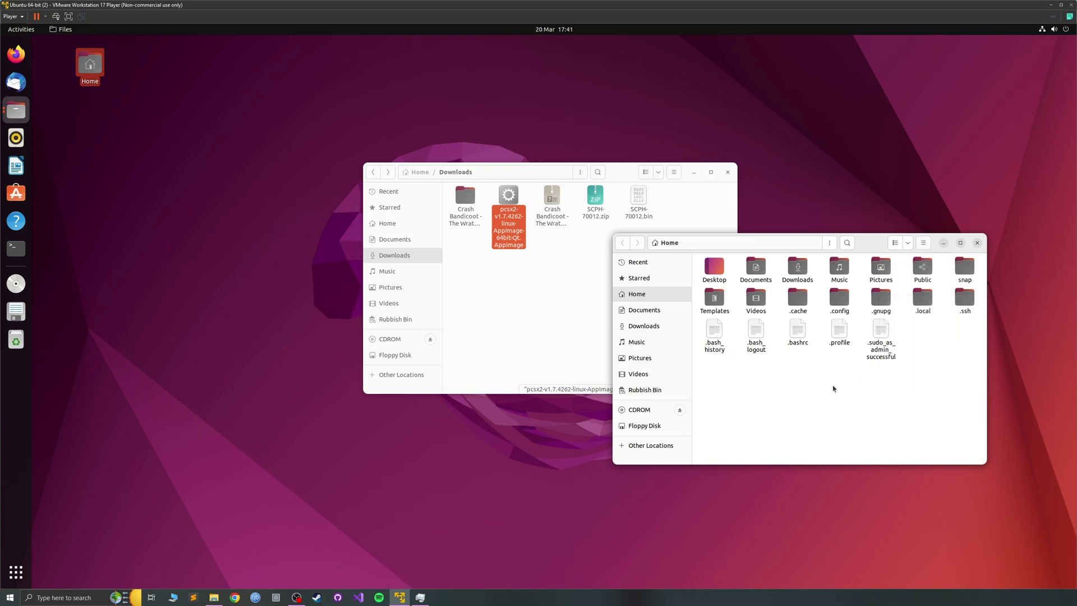
double_click(836, 298)
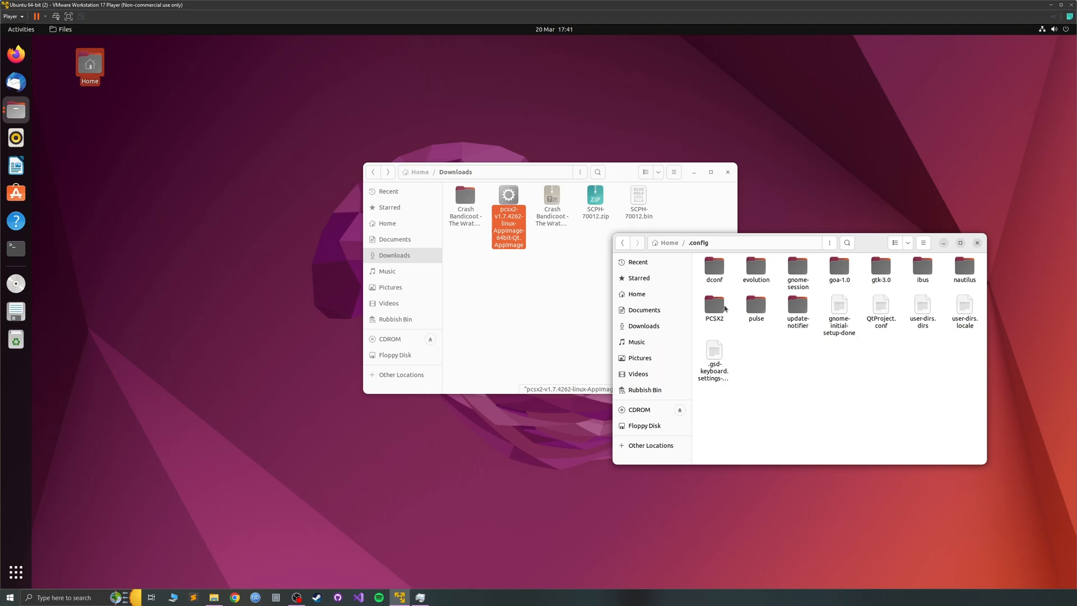
click(720, 304)
key(Delete)
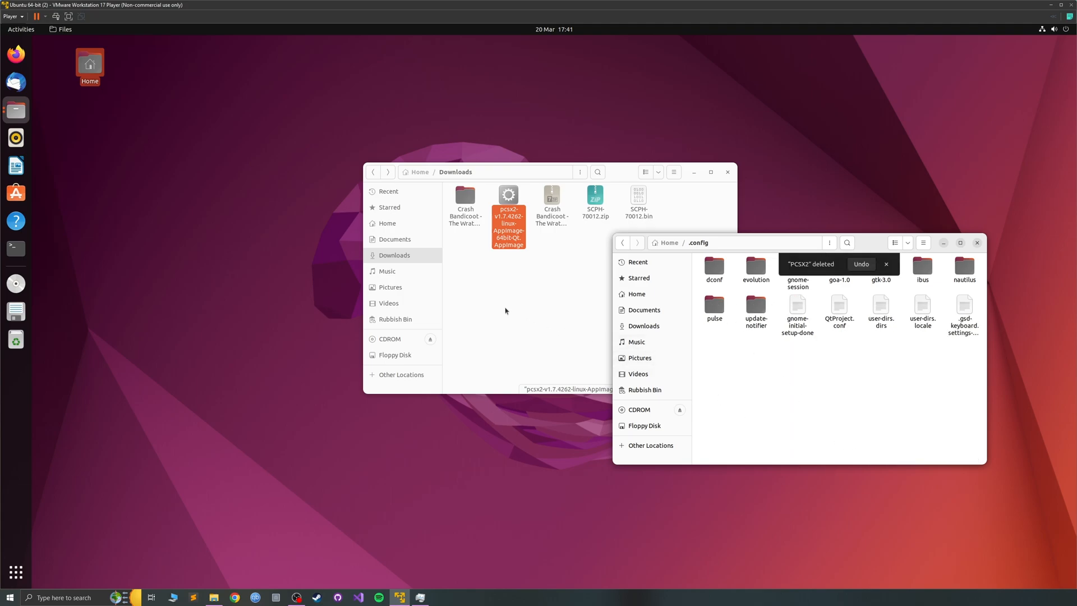
Step: Relaunch the PCSX2 AppImage to see the empty game list, then close it
click(505, 310)
click(508, 220)
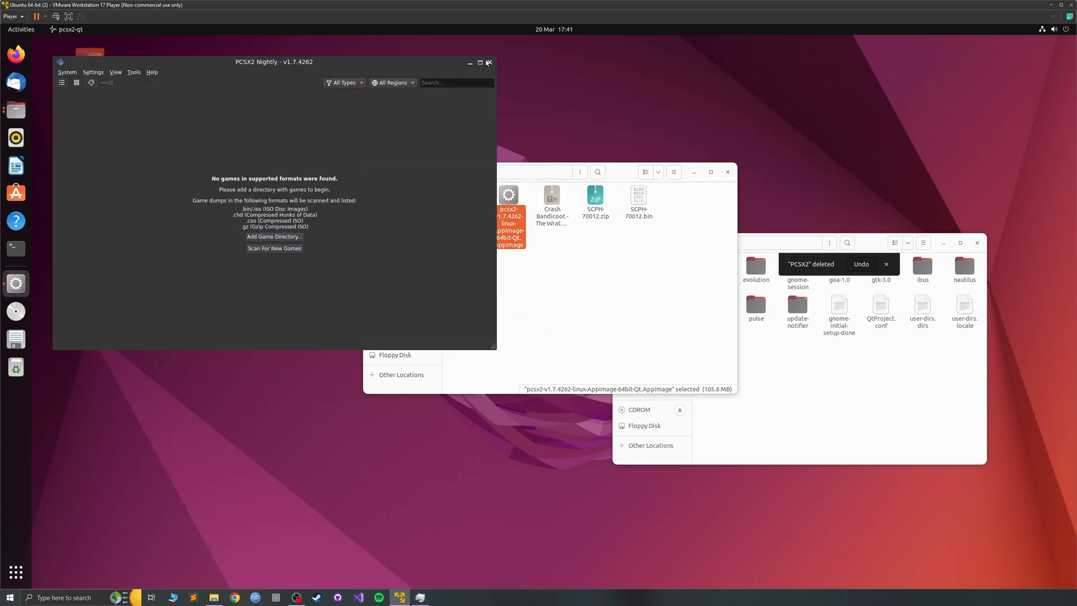
click(488, 62)
click(578, 271)
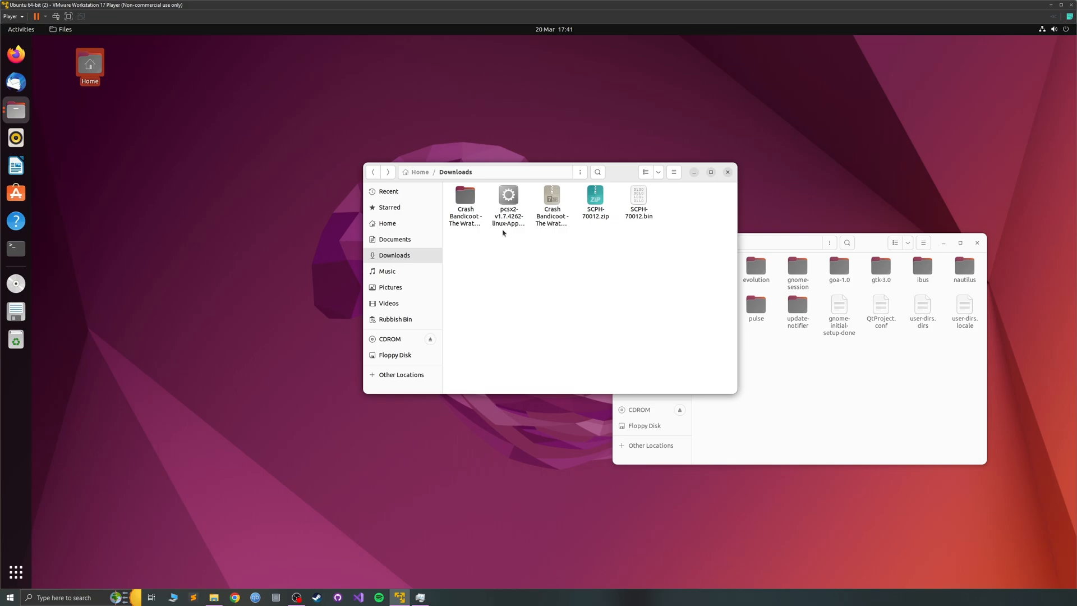
Step: Open Terminal, change into Downloads and list its files
click(16, 572)
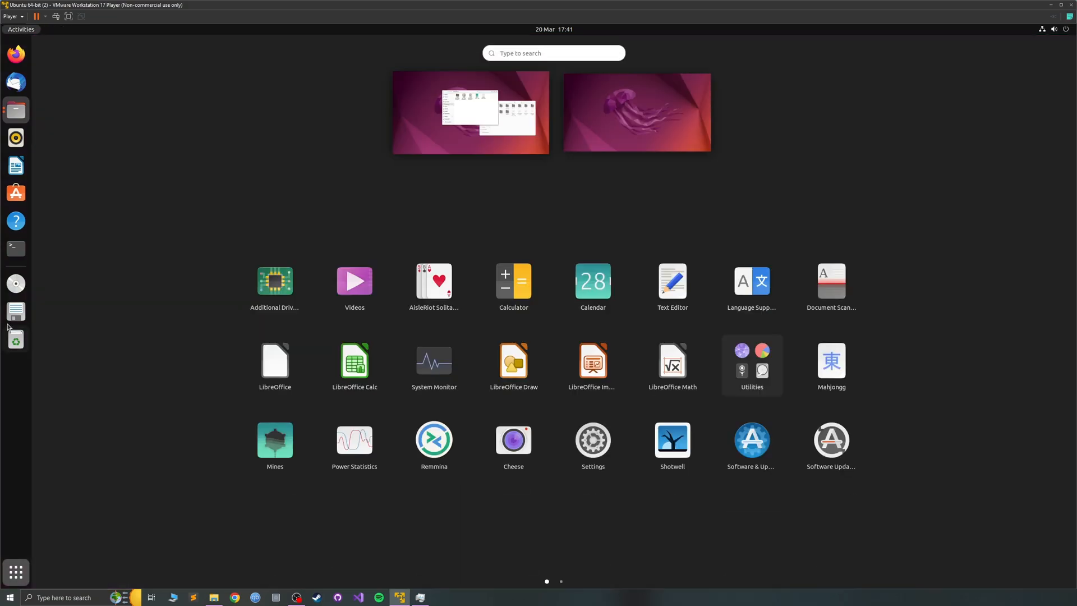
text(term)
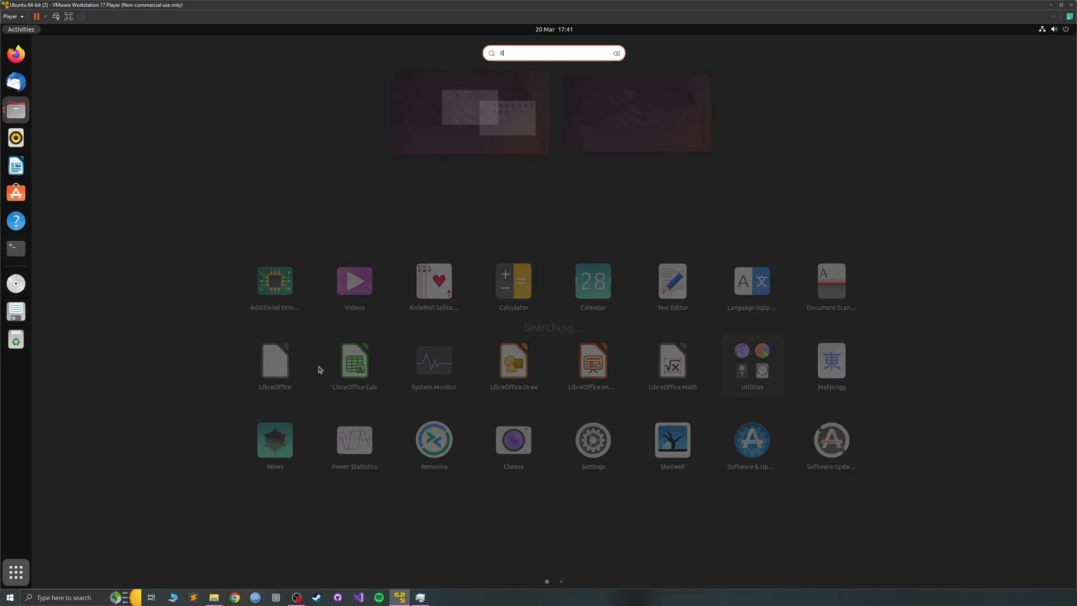
key(Return)
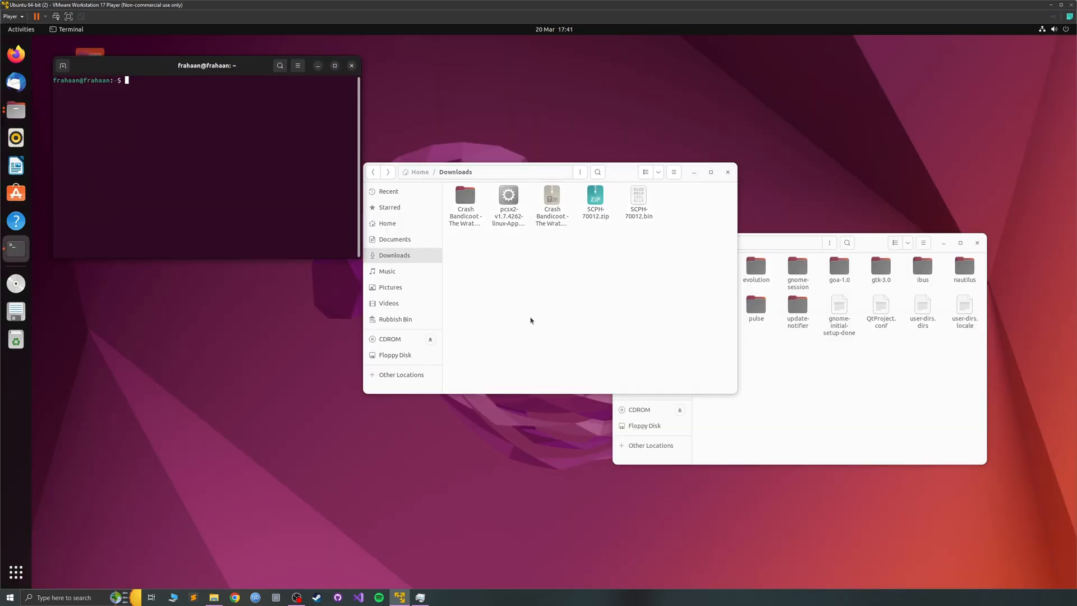
drag(252, 71, 331, 367)
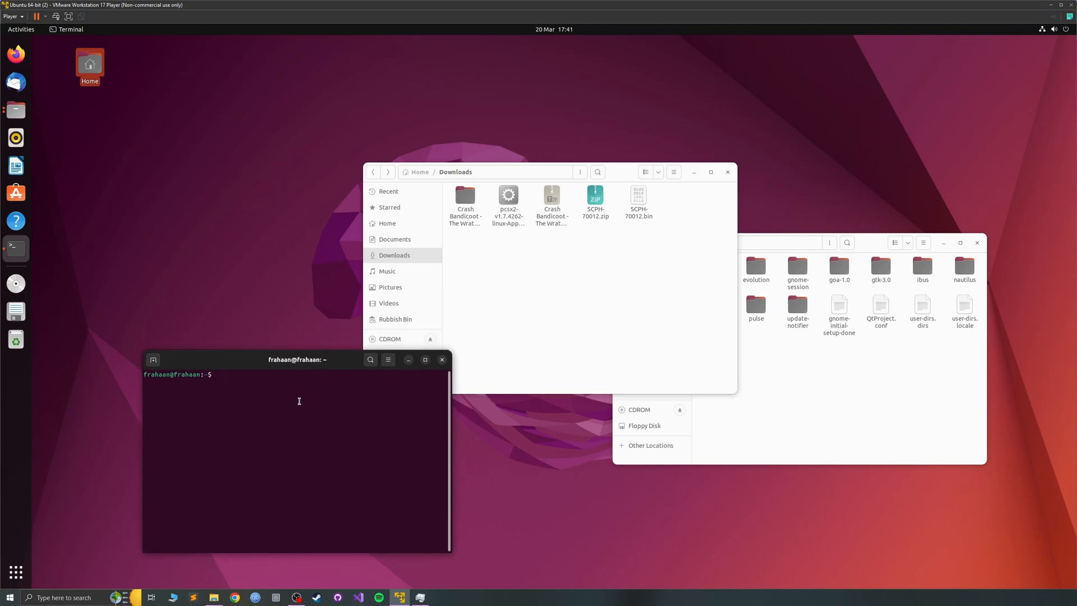
text(cd )
text(Downloads)
key(Return)
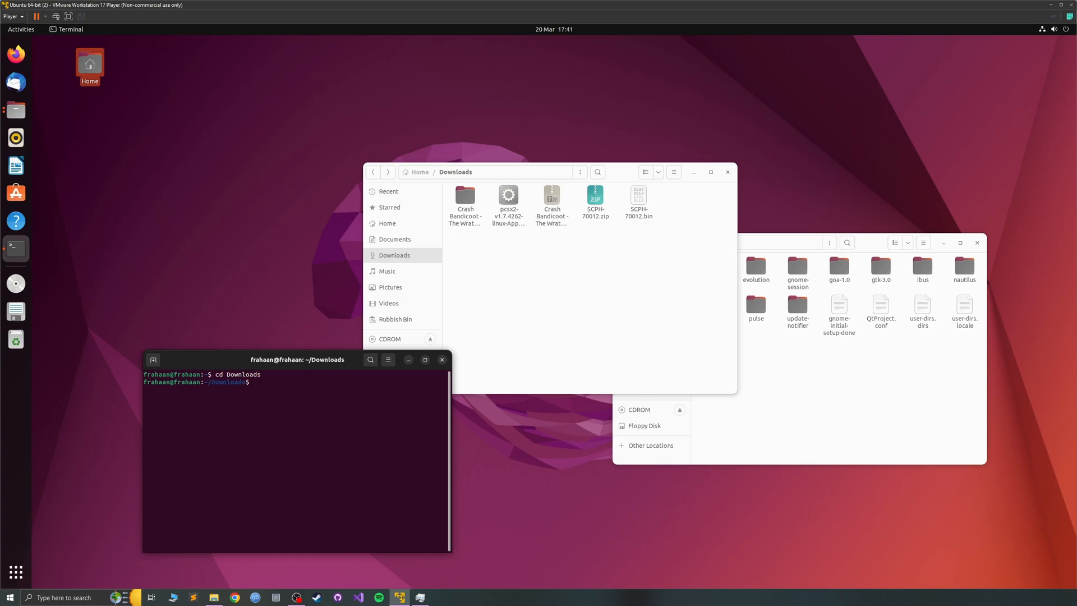
text(ls)
key(Return)
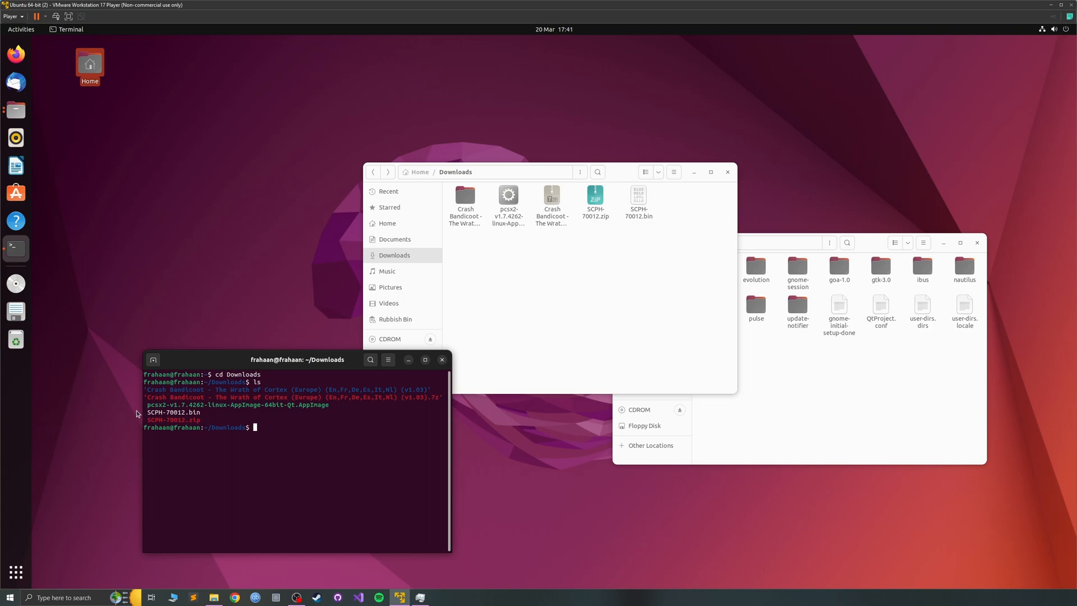
Step: Run ./pcsx2 AppImage from the terminal so its config paths are logged, then close PCSX2
drag(147, 405, 343, 405)
click(277, 440)
text(./)
text(p)
key(Tab)
key(Return)
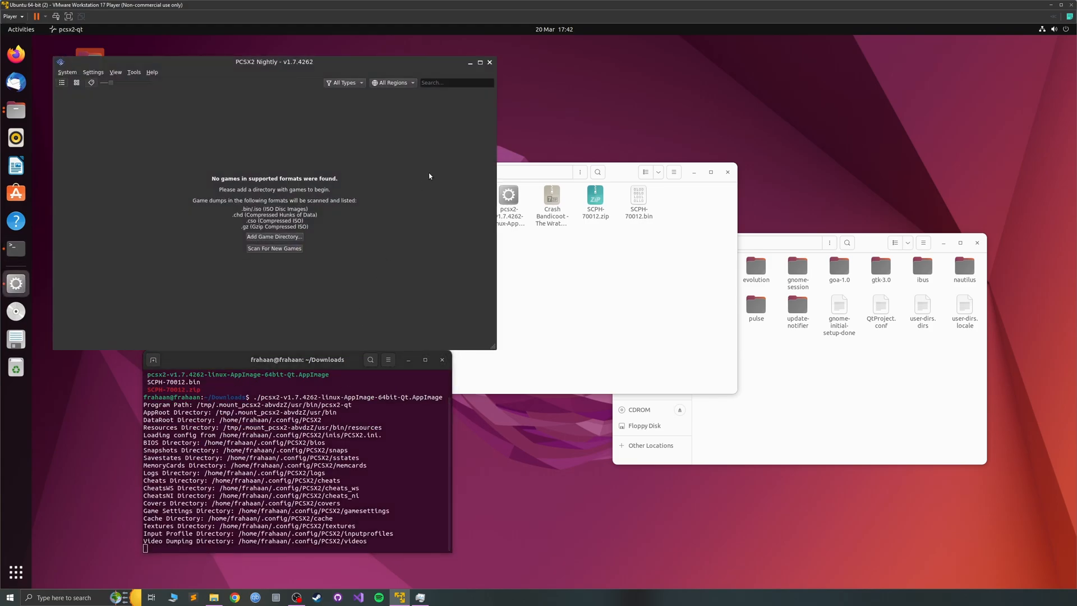
click(491, 65)
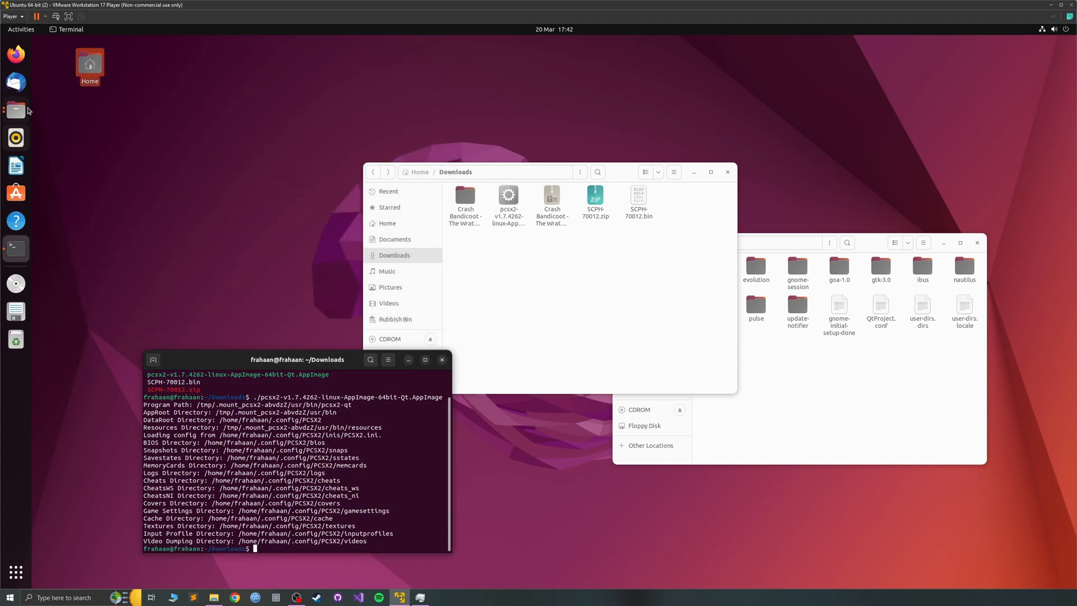
Step: Launch Firefox and reopen the AppImageKit FUSE wiki page from history
click(15, 54)
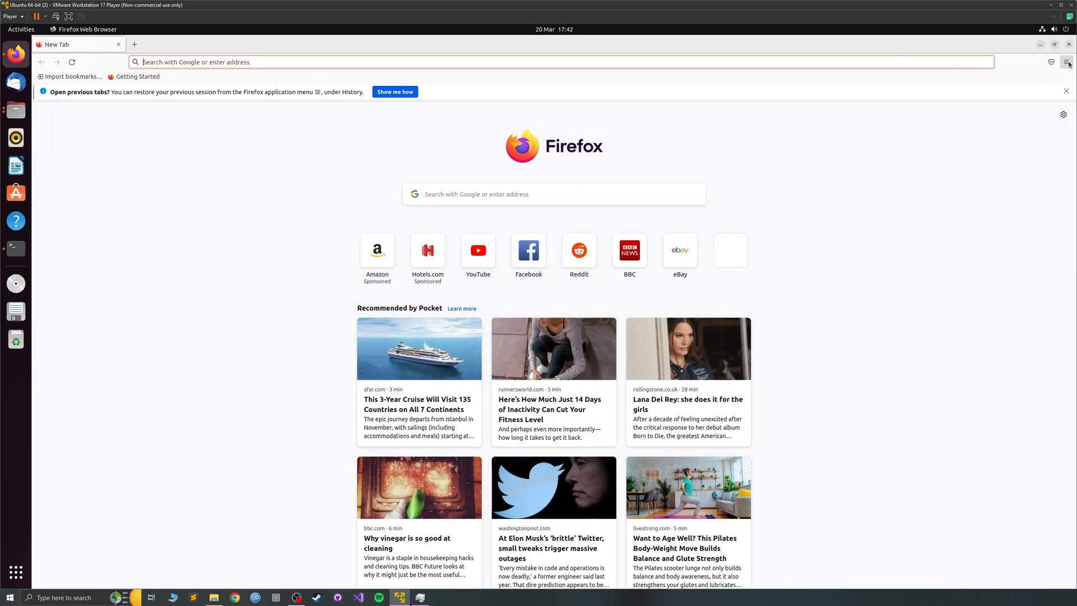
click(1066, 62)
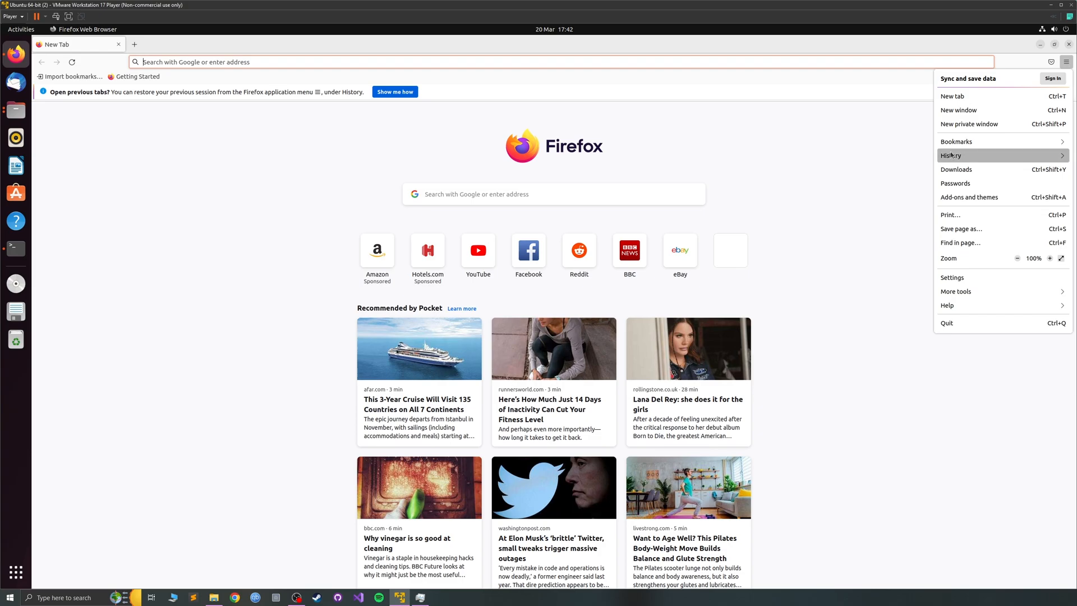
click(952, 156)
key(Escape)
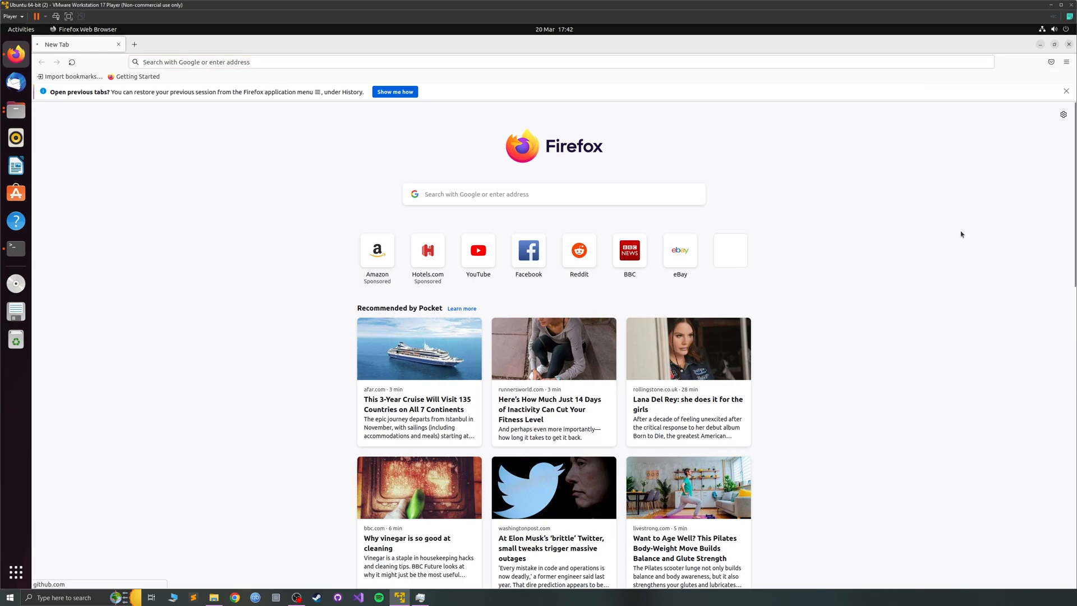
click(548, 362)
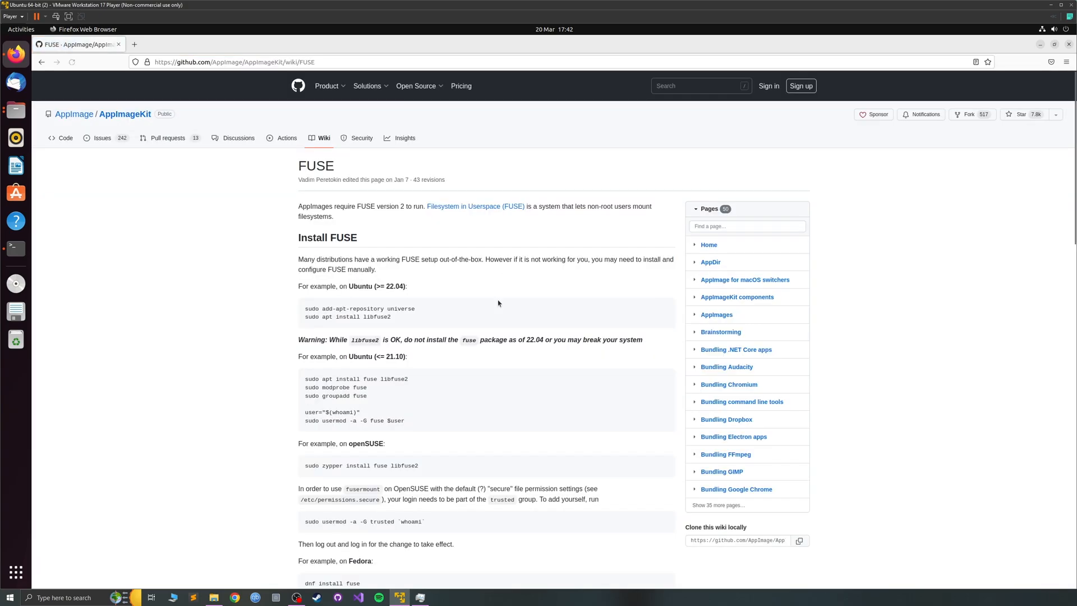
Step: Review the wiki's Ubuntu >= 22.04 libfuse2 install commands
drag(322, 308, 392, 317)
click(392, 317)
click(329, 62)
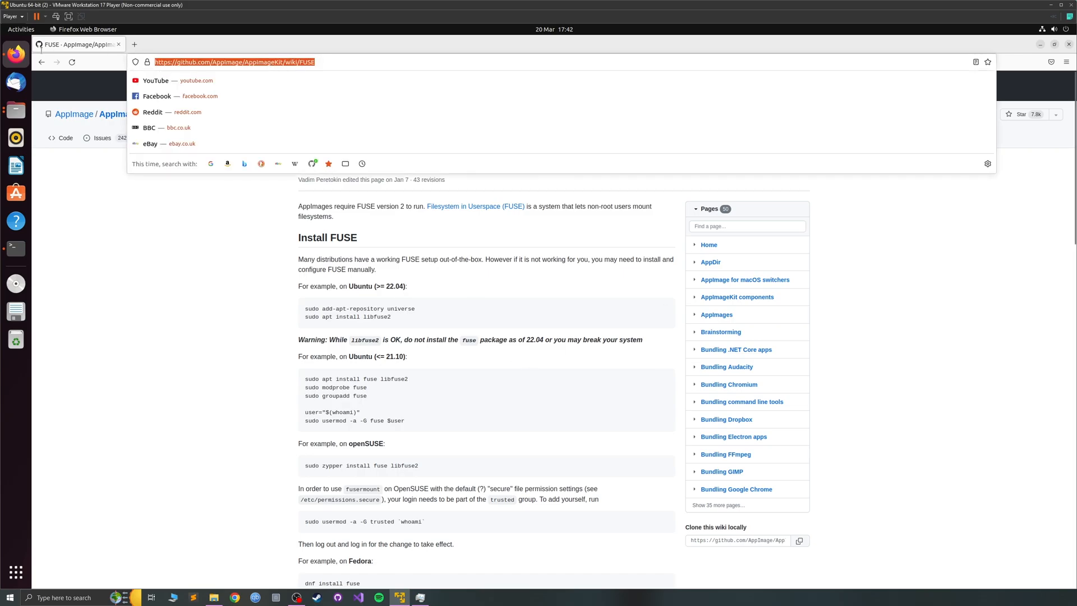
click(203, 285)
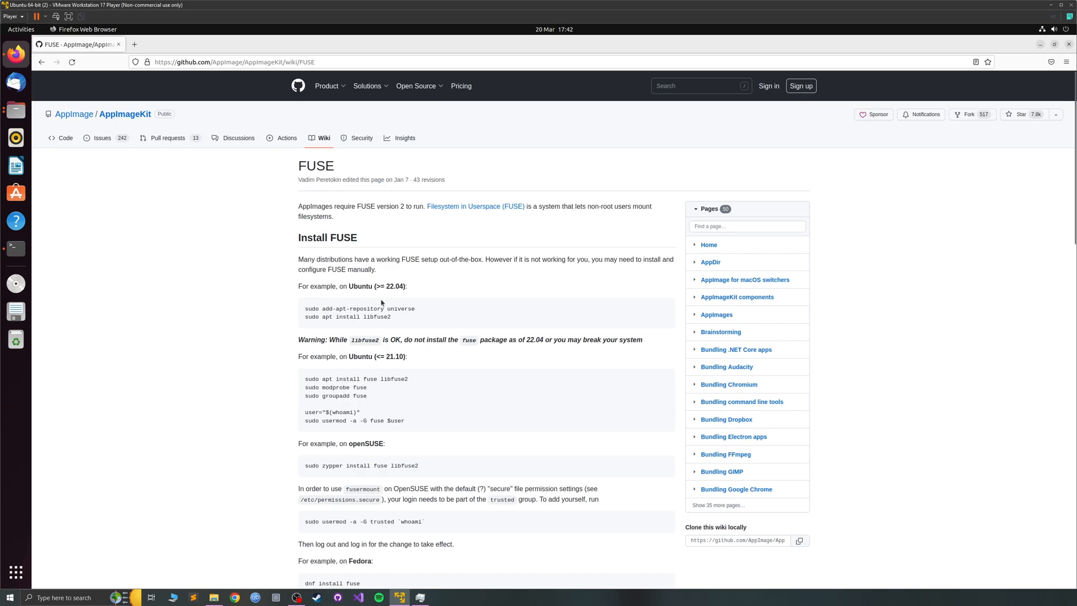
scroll(385, 305, down, 3)
scroll(390, 318, down, 2)
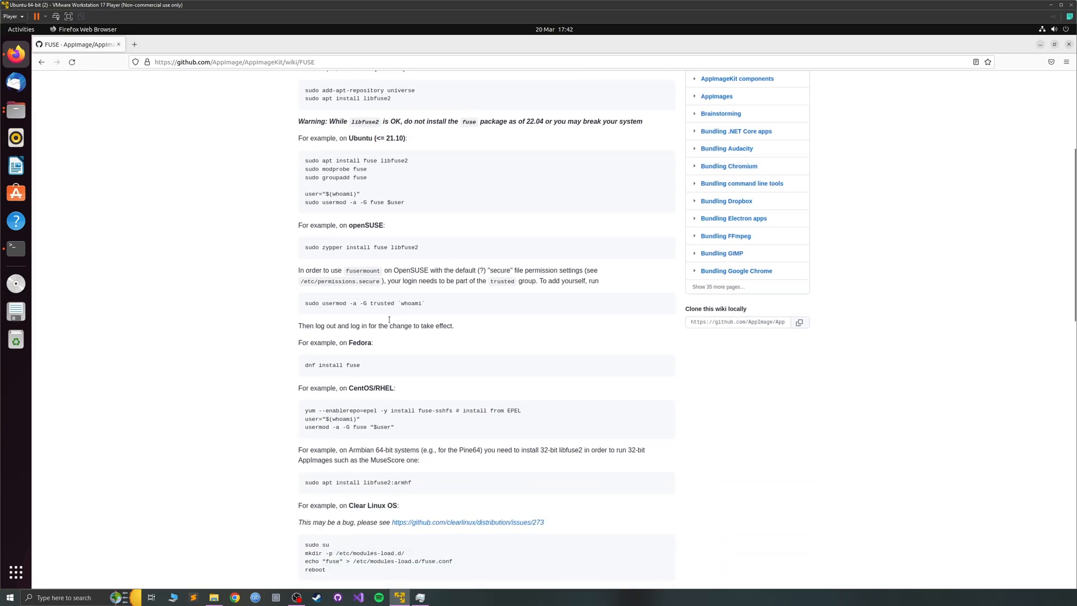
scroll(362, 321, down, 3)
scroll(393, 351, down, 4)
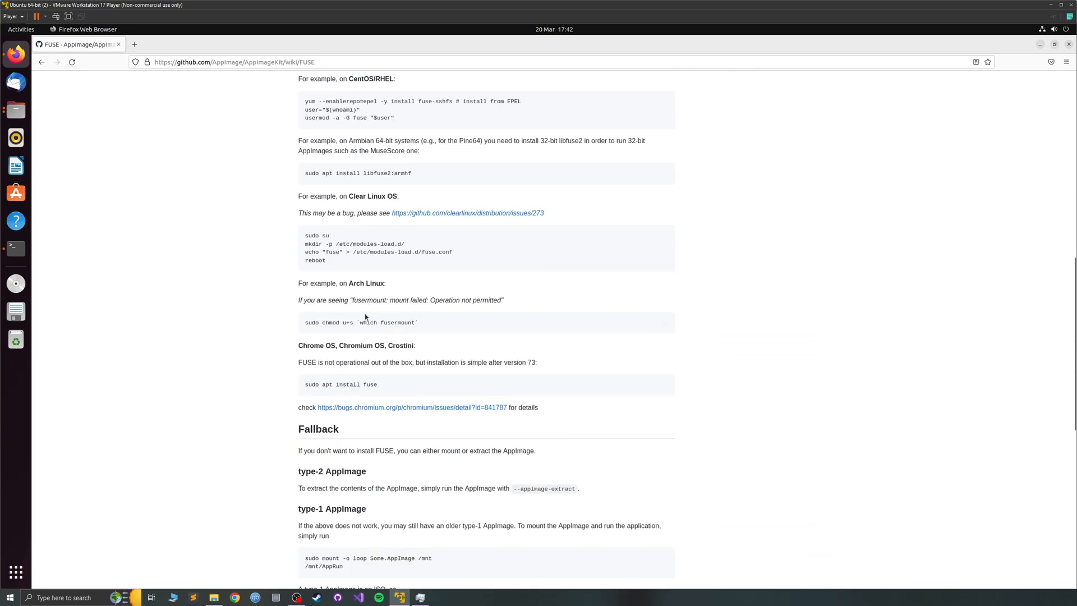
scroll(357, 304, down, 1)
scroll(356, 304, up, 4)
scroll(342, 285, up, 3)
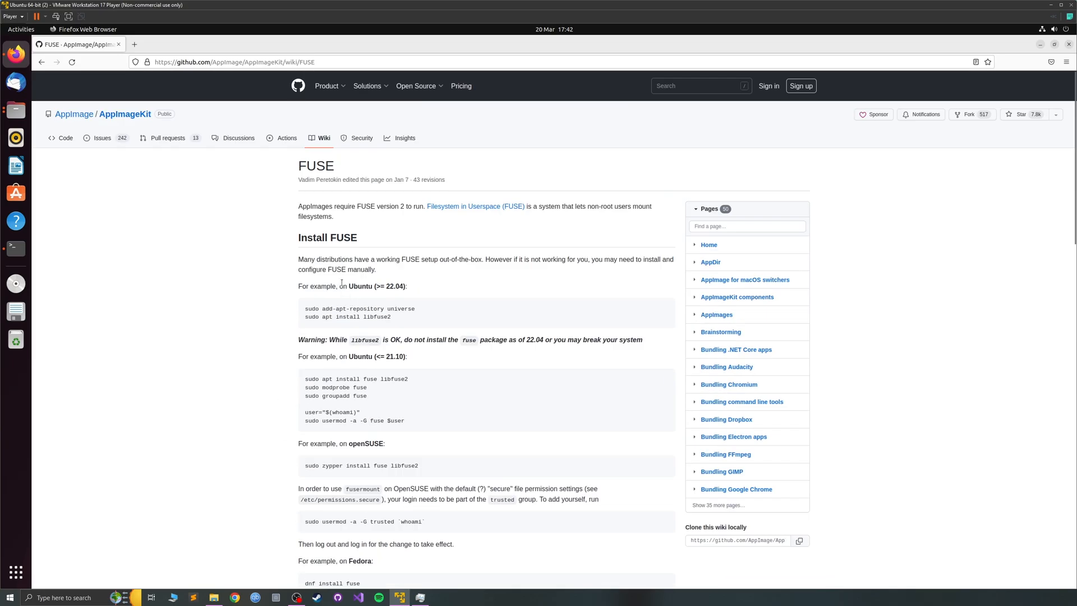
drag(377, 281, 407, 286)
click(408, 286)
click(1060, 30)
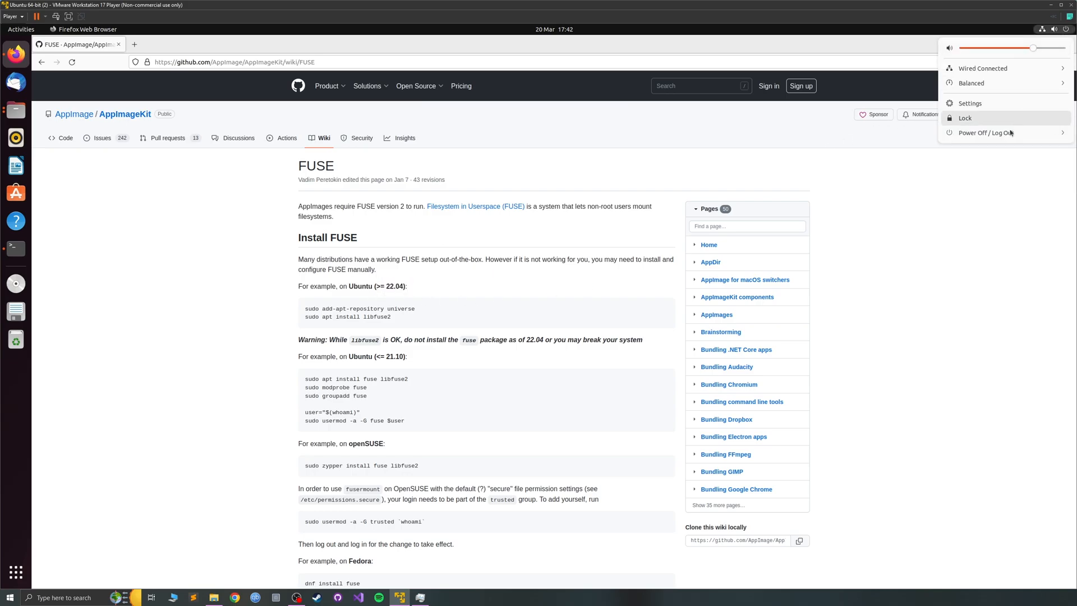
click(976, 103)
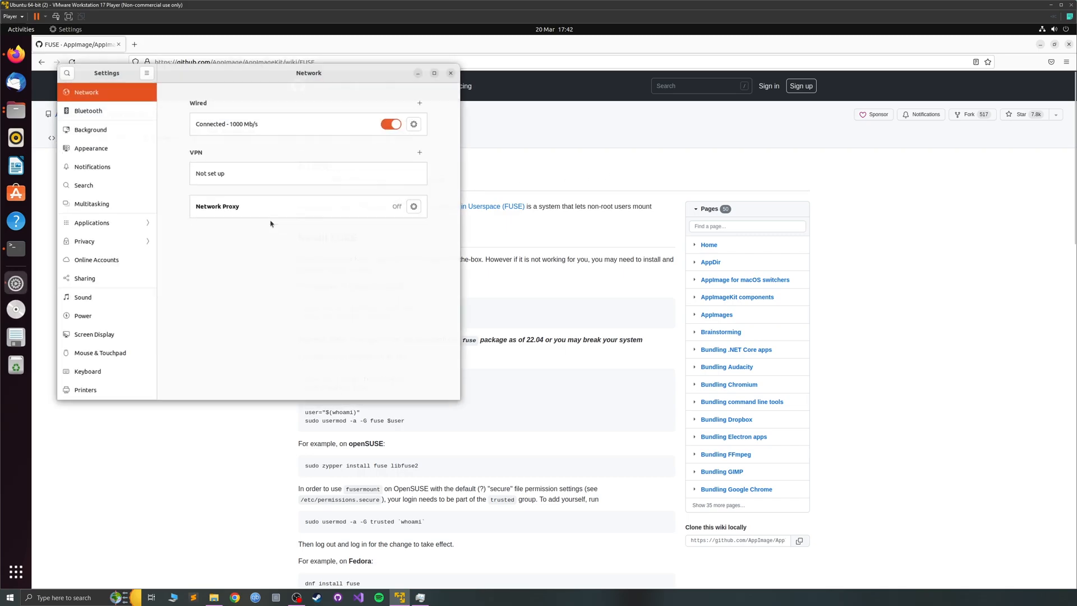
scroll(87, 389, down, 5)
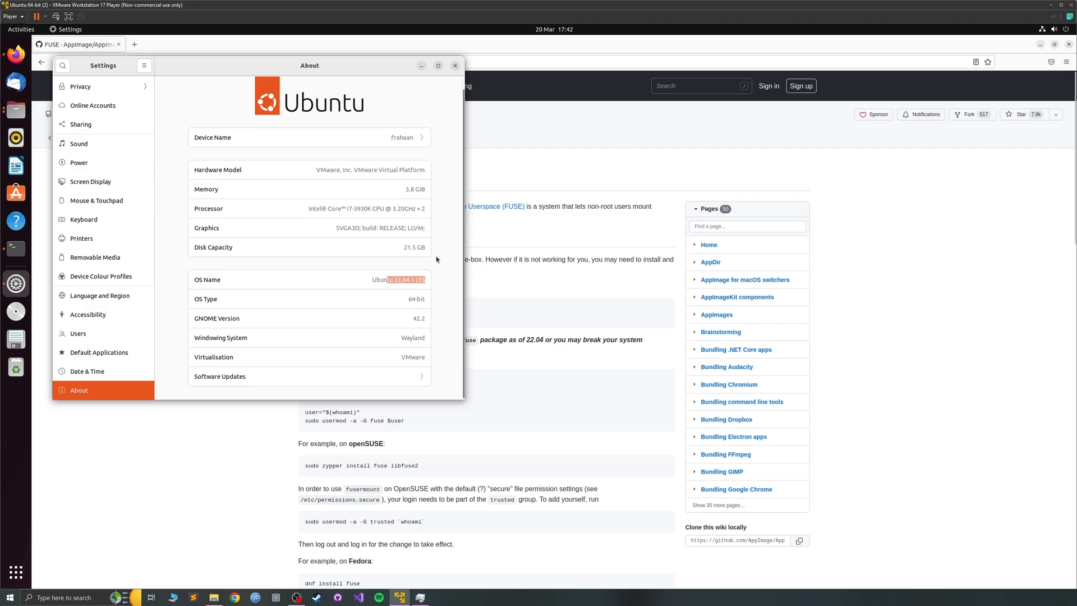
Step: Copy 'sudo add-apt-repository universe' from the FUSE wiki page
click(454, 65)
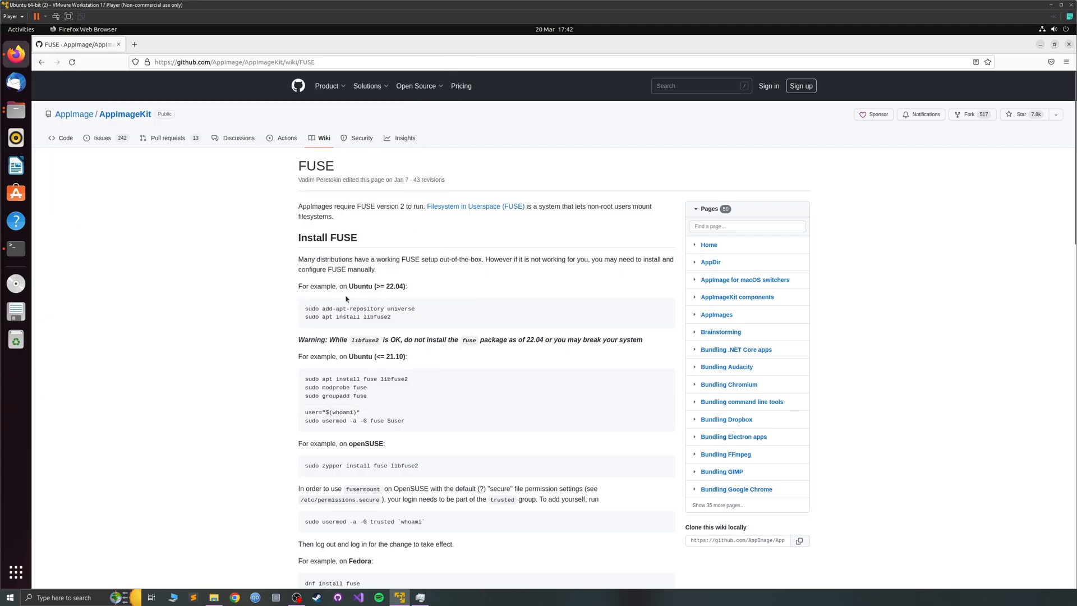
drag(452, 312, 305, 309)
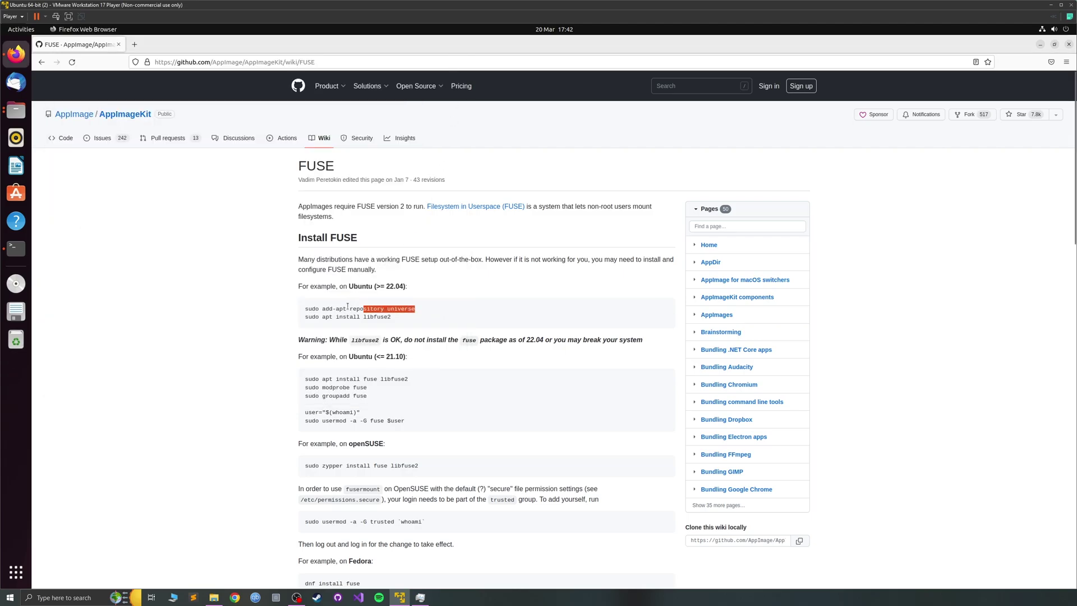
right_click(316, 306)
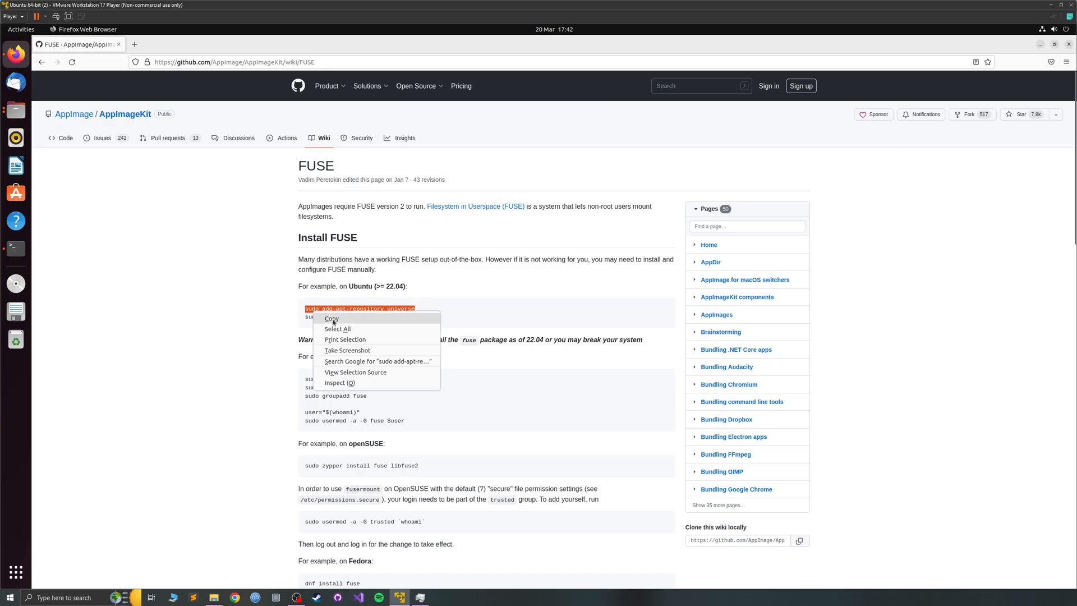
click(328, 317)
Step: Run the add-apt-repository universe command in a new Terminal, entering the password and confirming
click(16, 248)
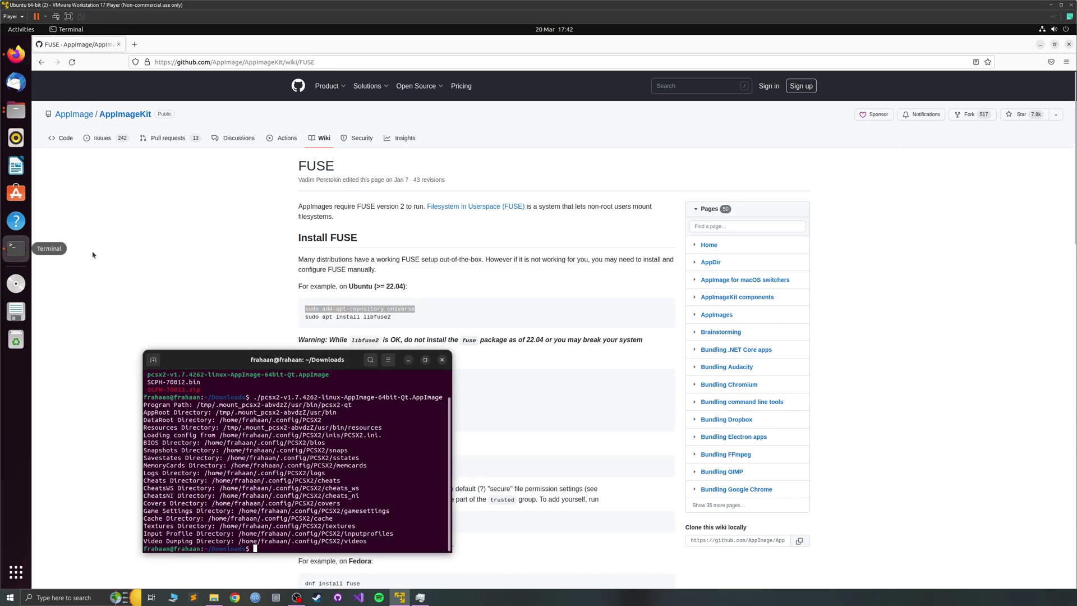
right_click(268, 543)
click(290, 485)
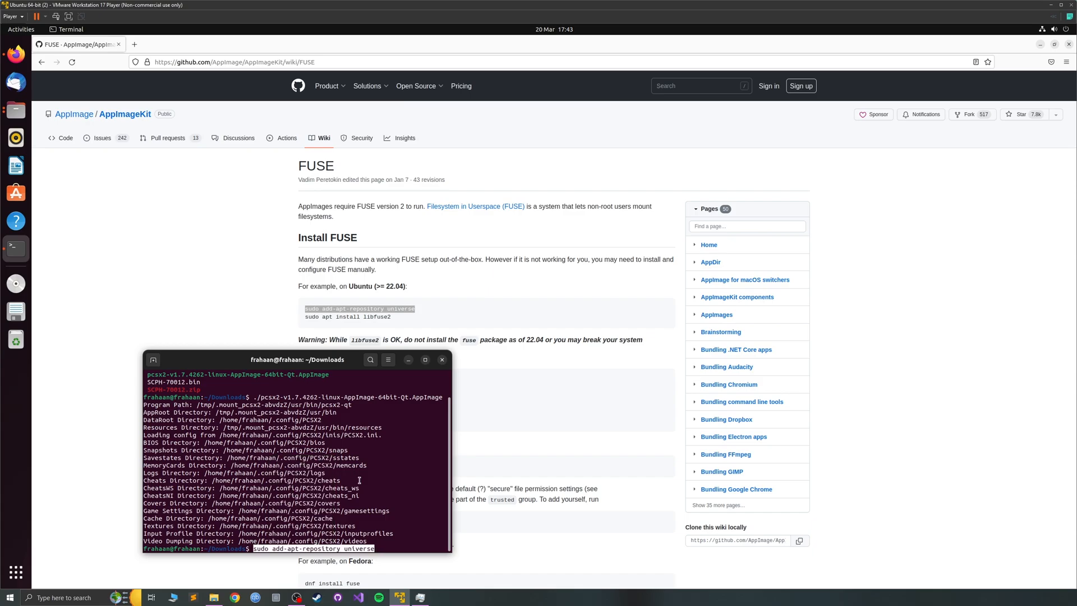
key(Return)
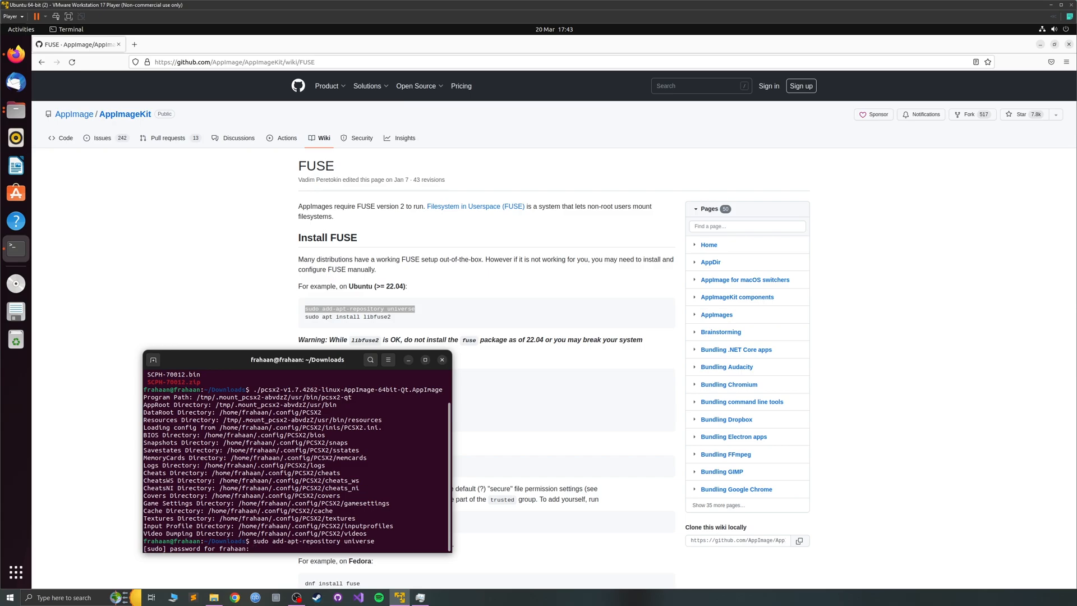
key(Return)
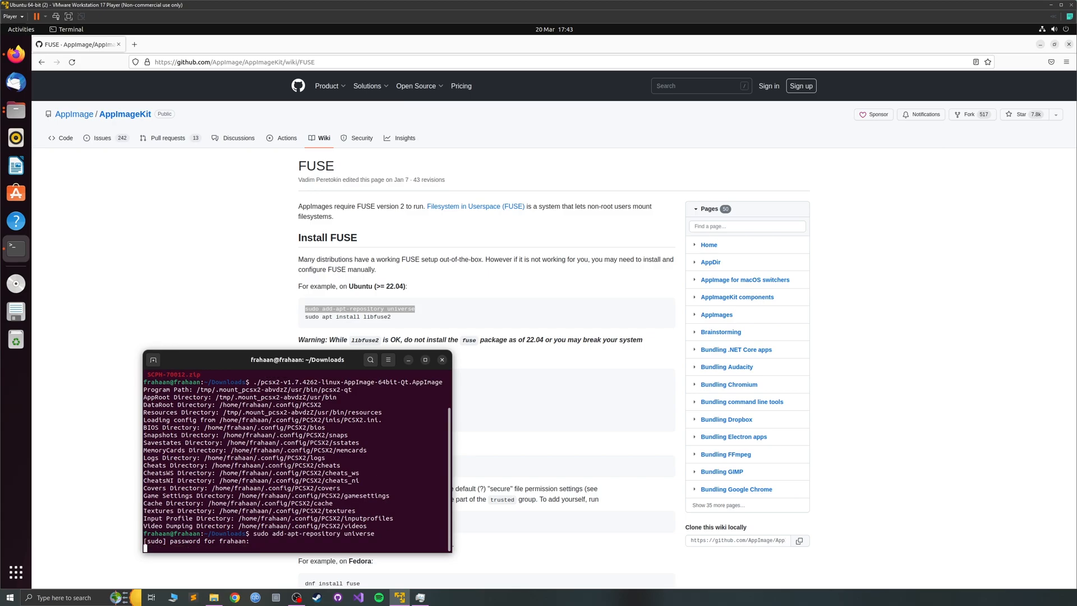
key(Return)
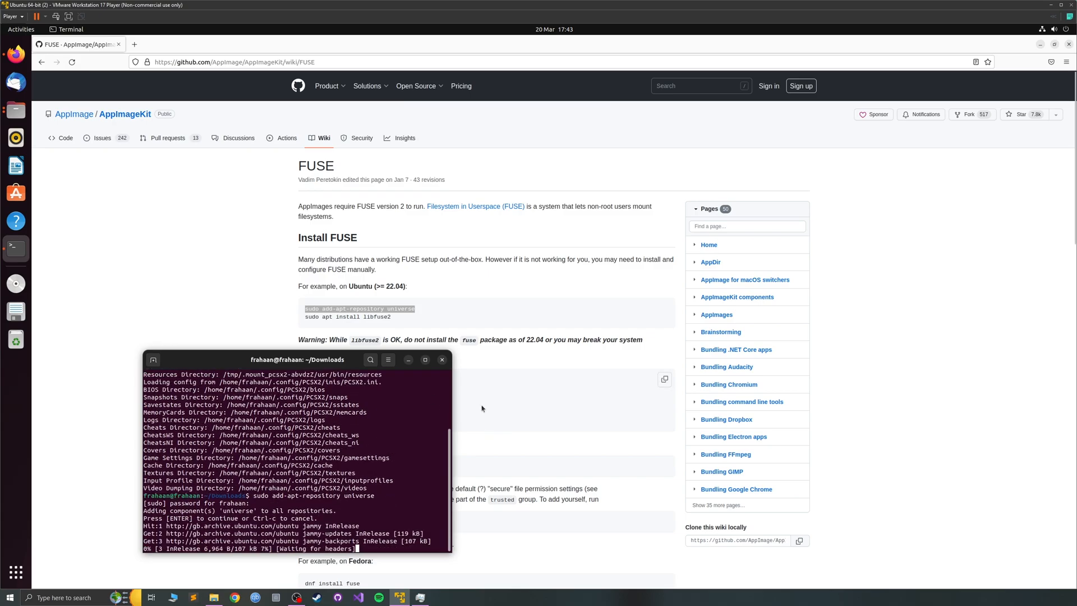
drag(384, 353, 798, 193)
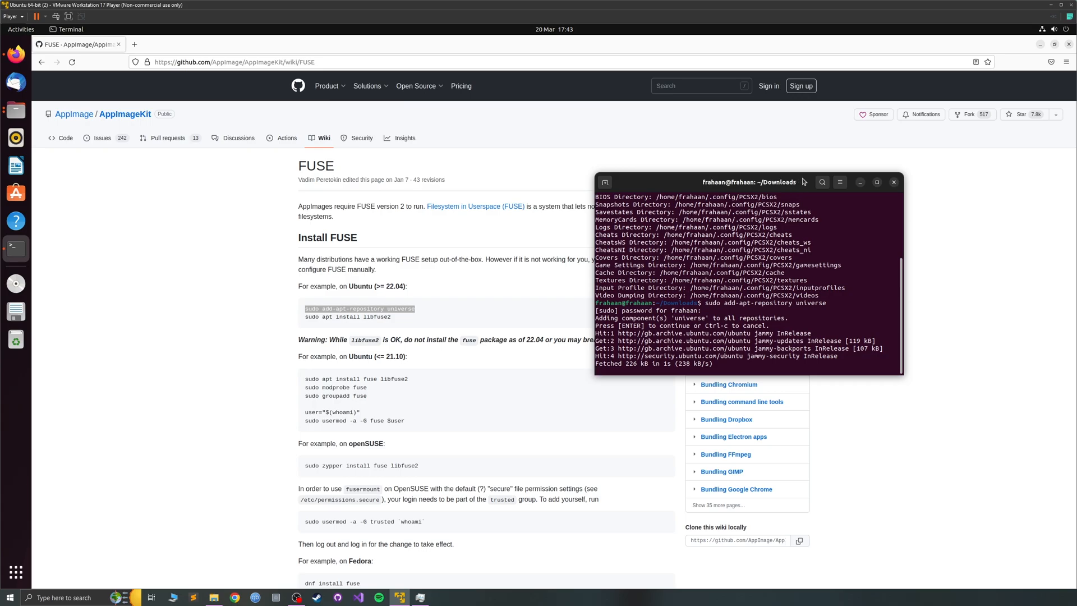
drag(803, 180, 905, 132)
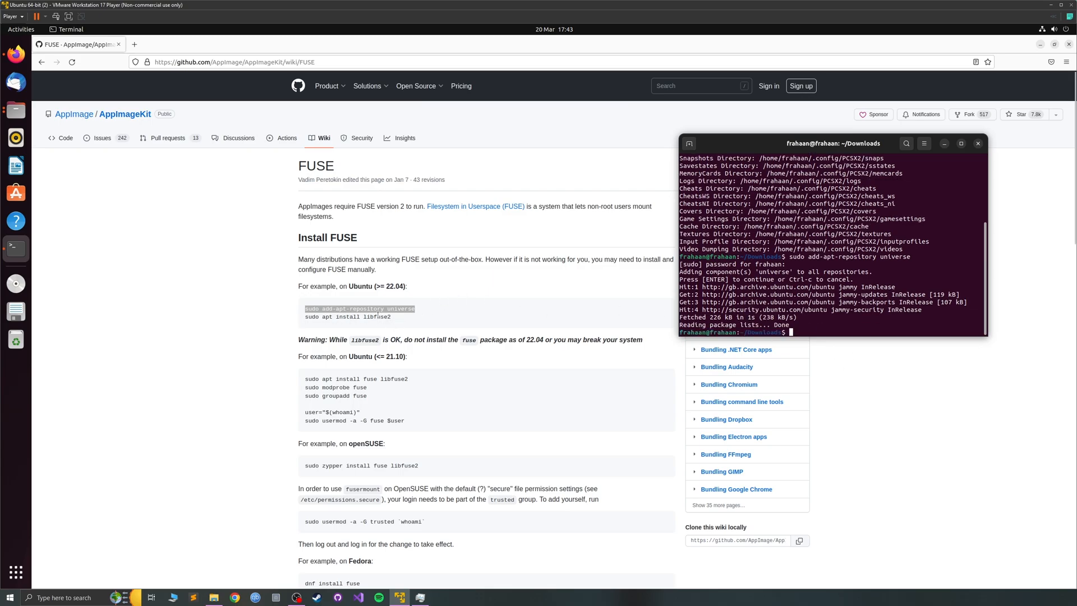
Step: Copy 'sudo apt install libfuse2' from the wiki and run it in Terminal
drag(392, 316, 299, 316)
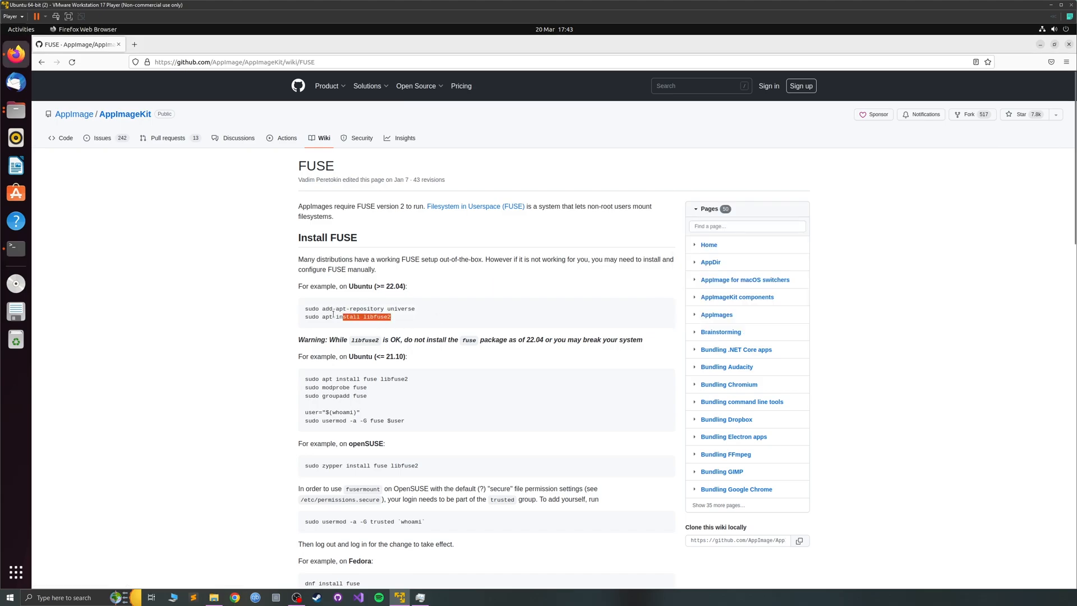
right_click(315, 318)
click(333, 325)
click(15, 249)
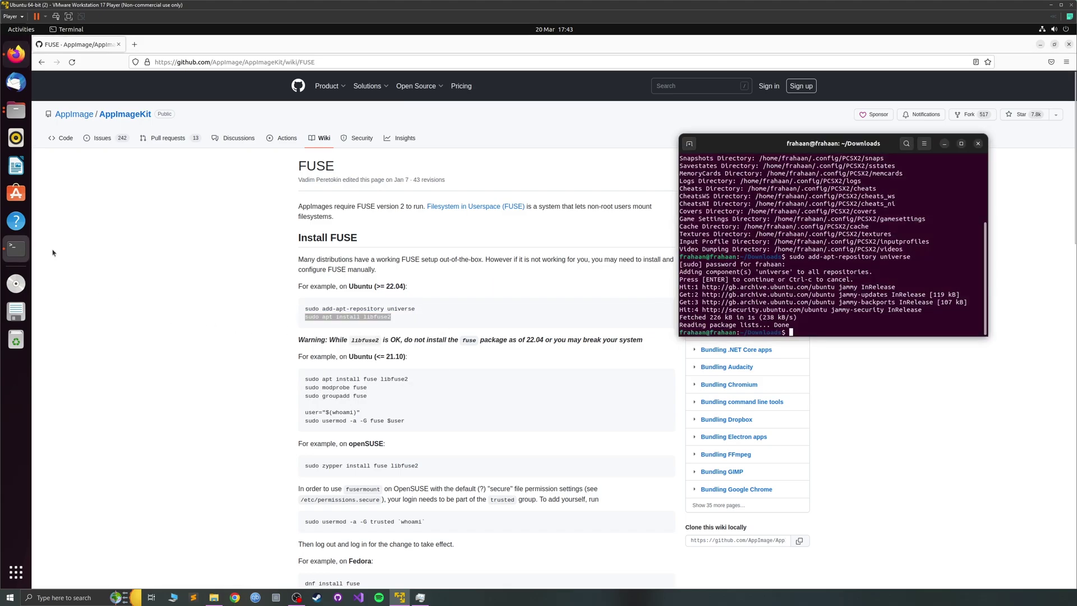
right_click(813, 332)
click(826, 355)
key(Return)
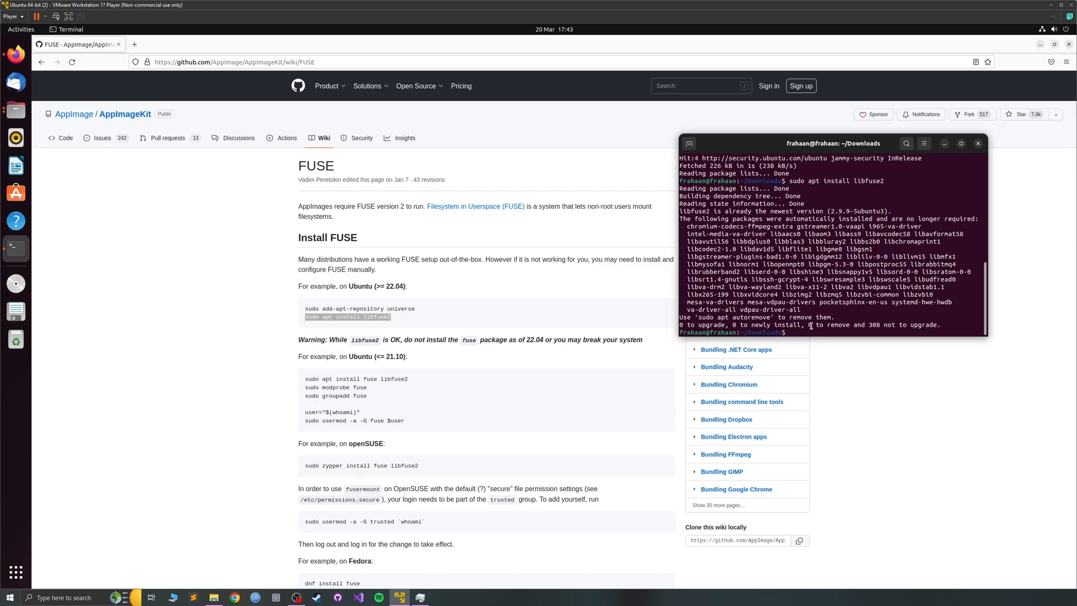
scroll(811, 278, up, 5)
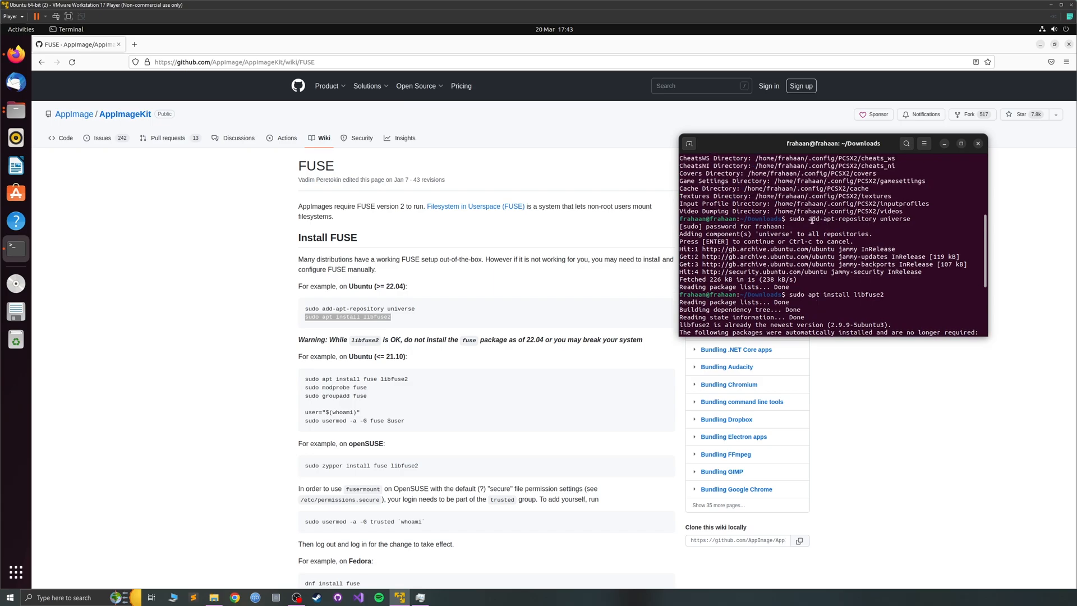
Step: Review the output showing libfuse2 is already the newest version, then close Terminal
triple_click(794, 219)
click(800, 220)
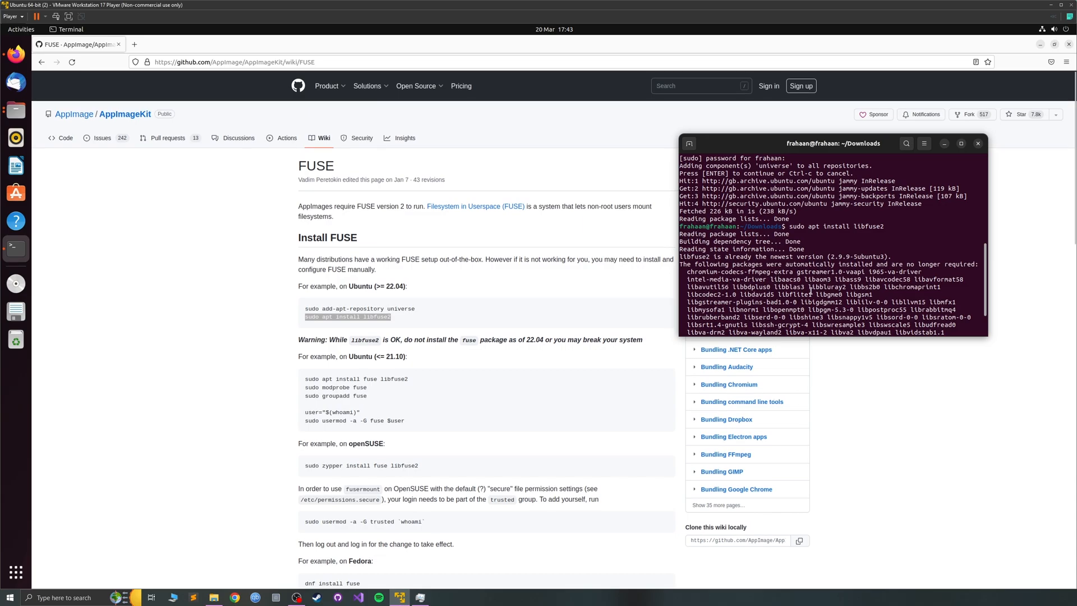
scroll(794, 289, up, 1)
scroll(793, 289, up, 1)
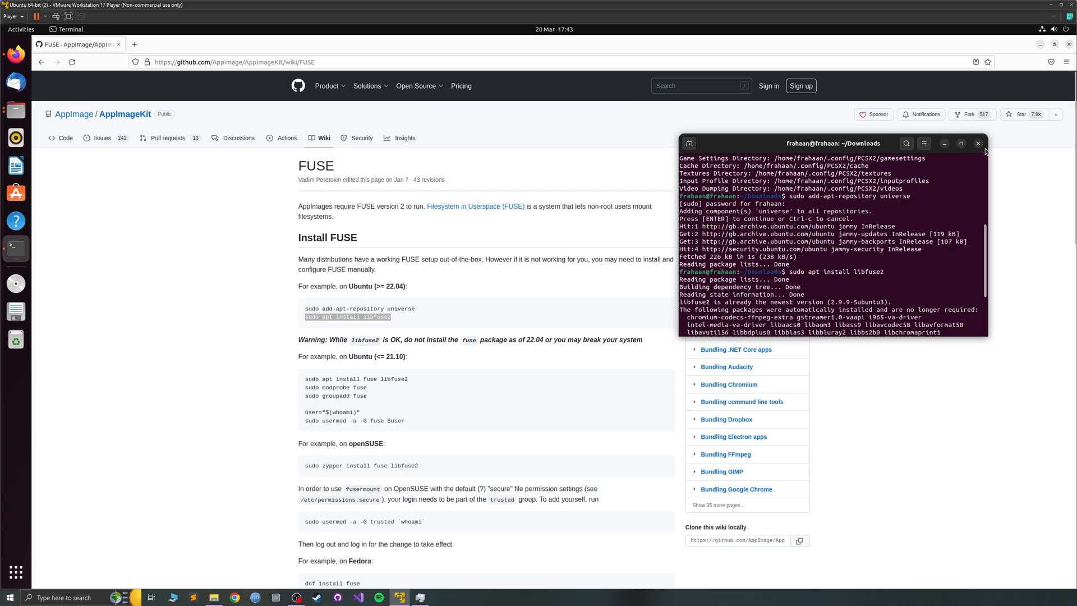
triple_click(897, 271)
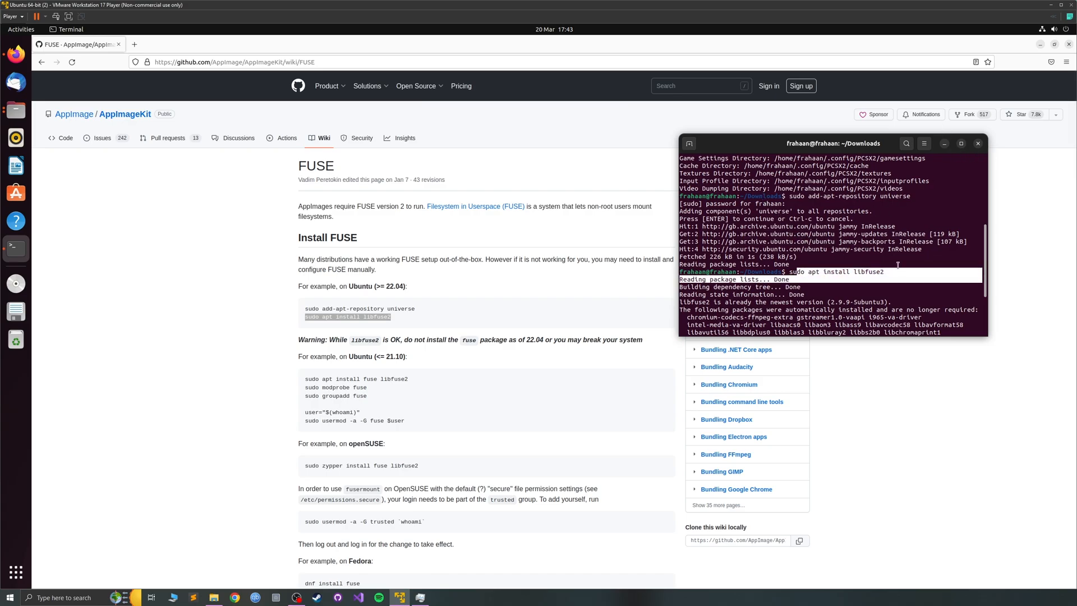
click(897, 269)
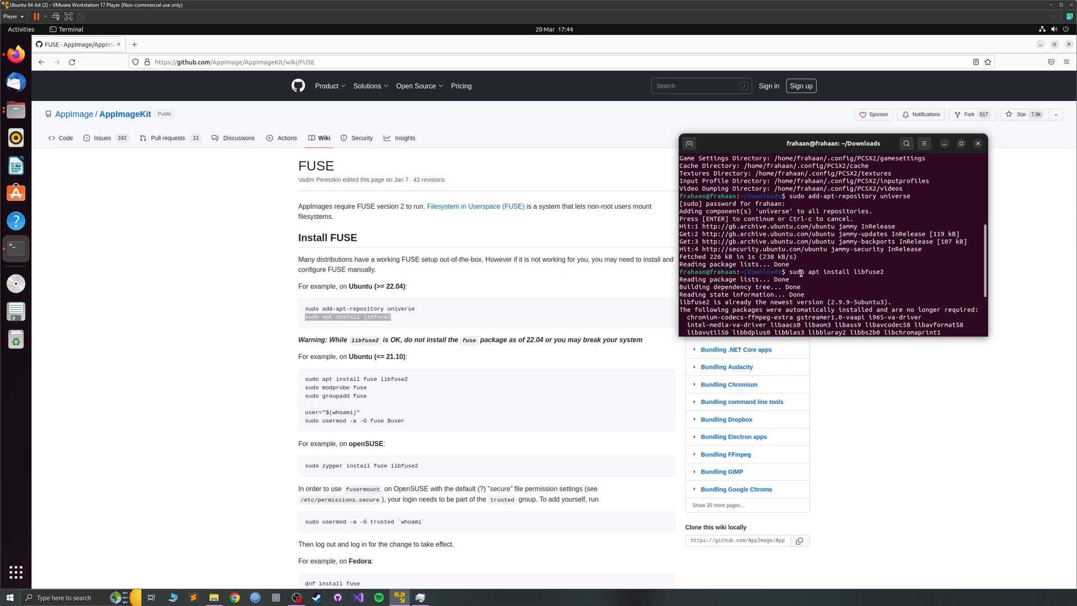
drag(800, 272, 900, 273)
click(900, 274)
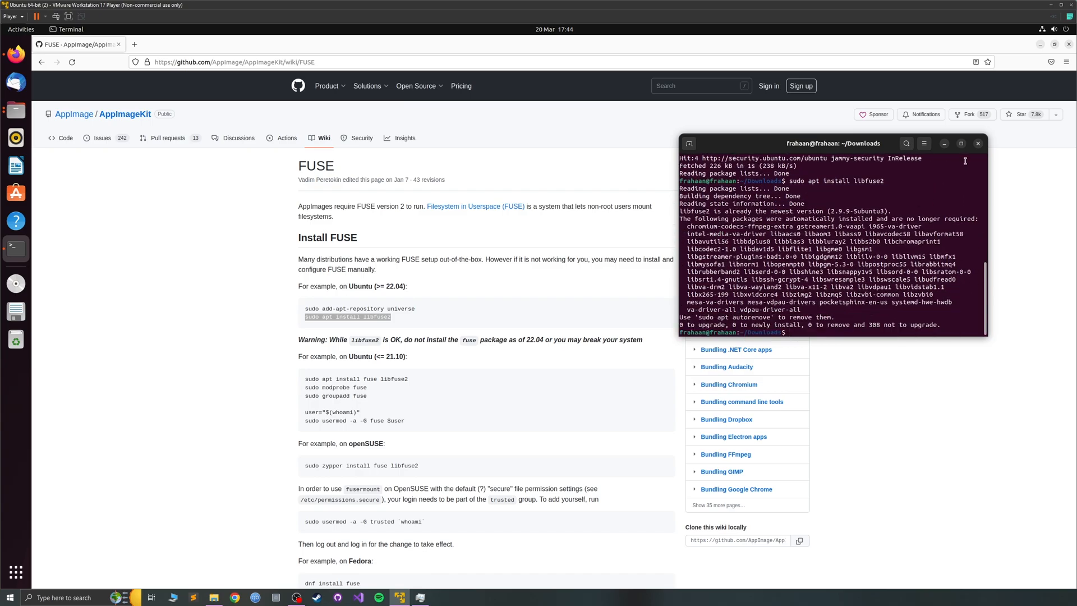
click(977, 144)
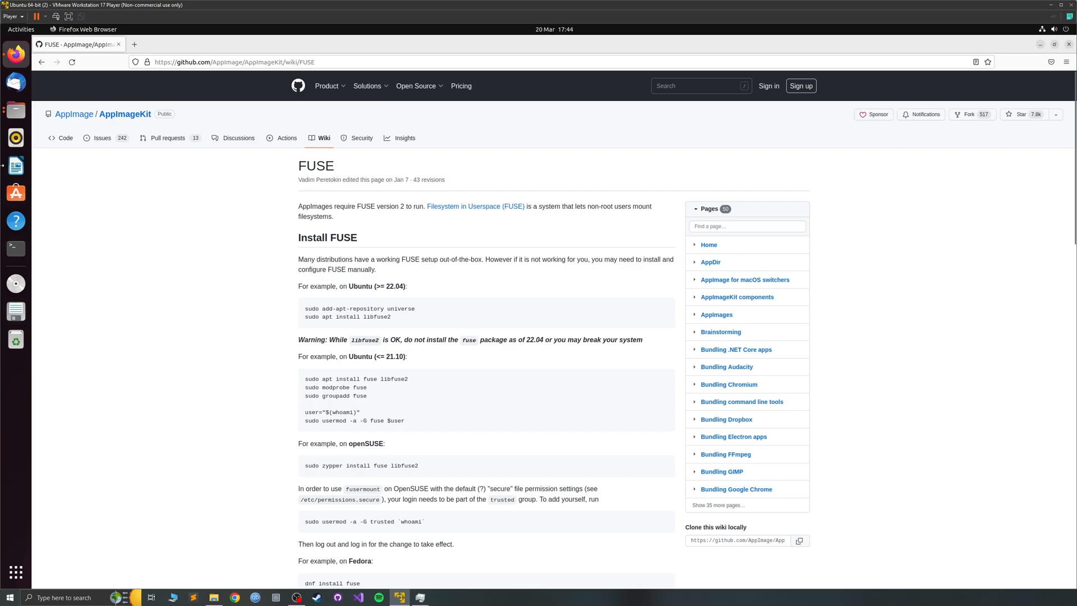
Step: Open Files on Downloads and select the pcsx2 AppImage to launch it
click(16, 110)
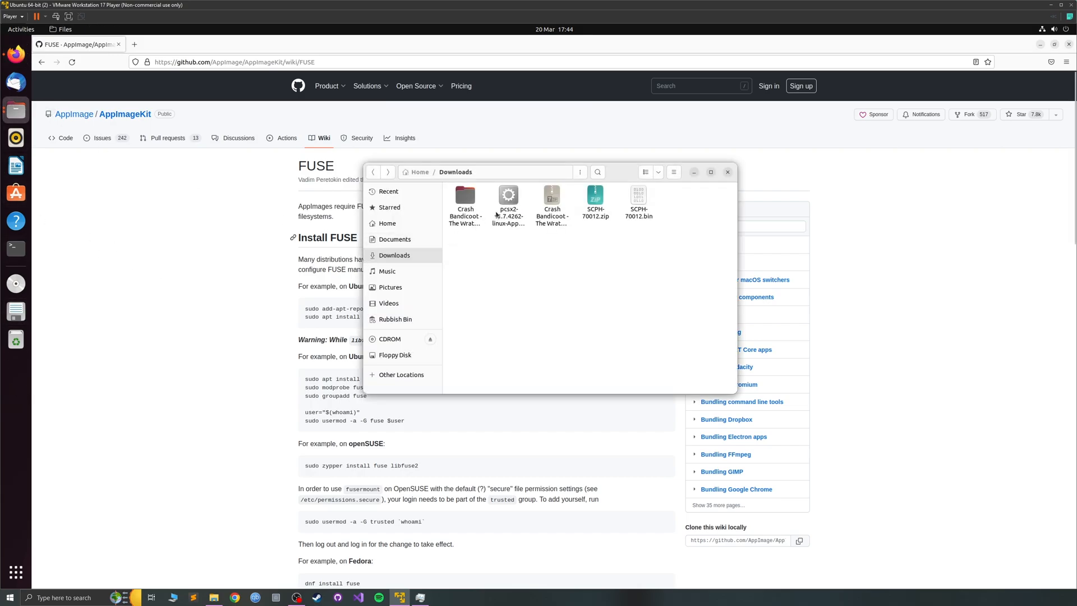
click(508, 201)
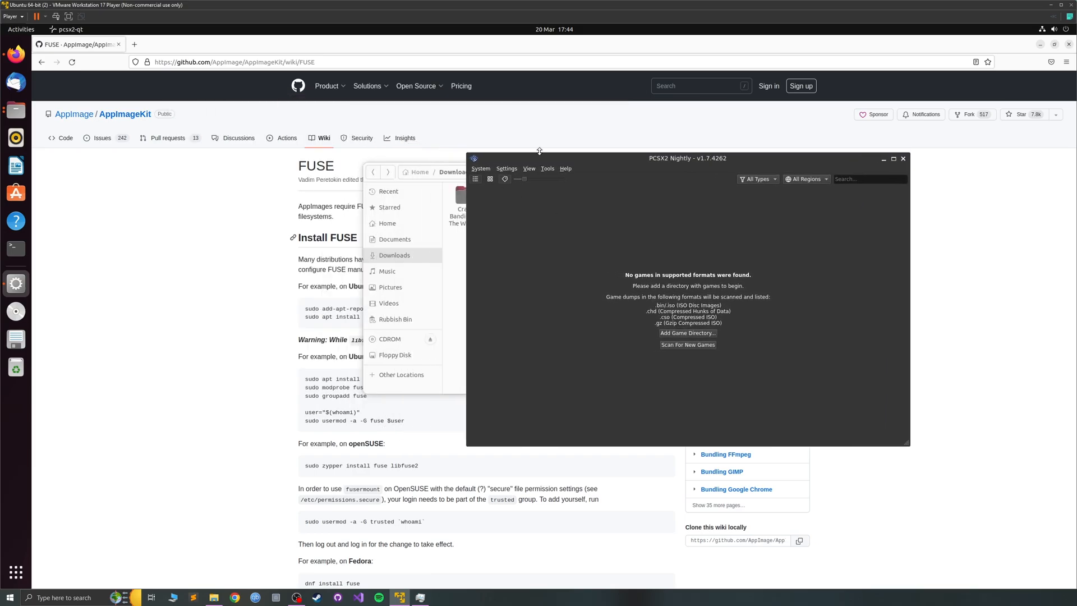
Step: Show the BIOS page of PCSX2 Settings and move the window to the right
click(480, 169)
mouse_move(507, 169)
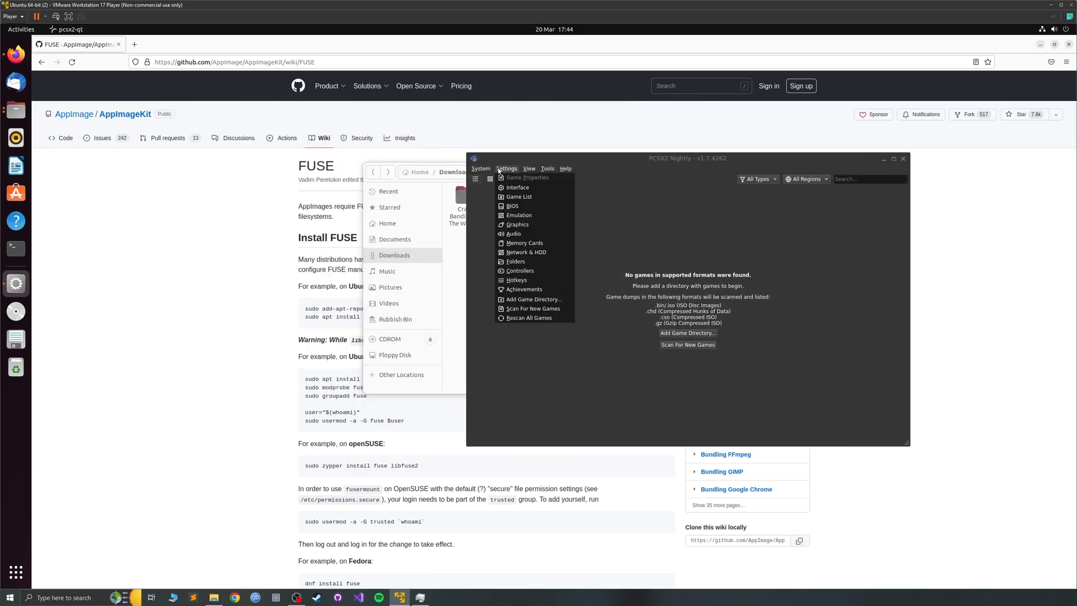
click(509, 205)
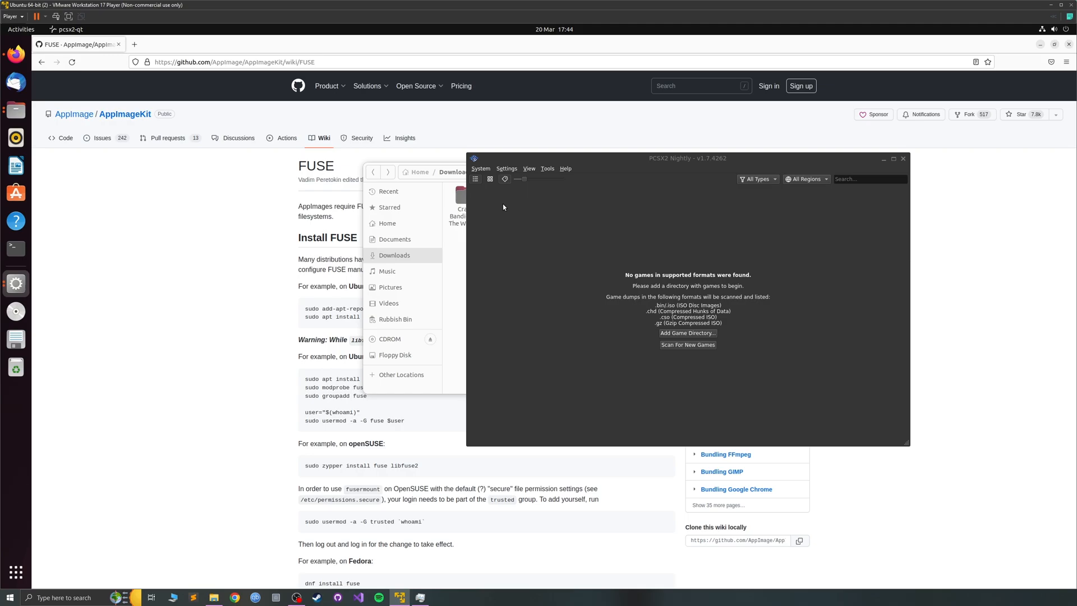
drag(331, 68, 865, 239)
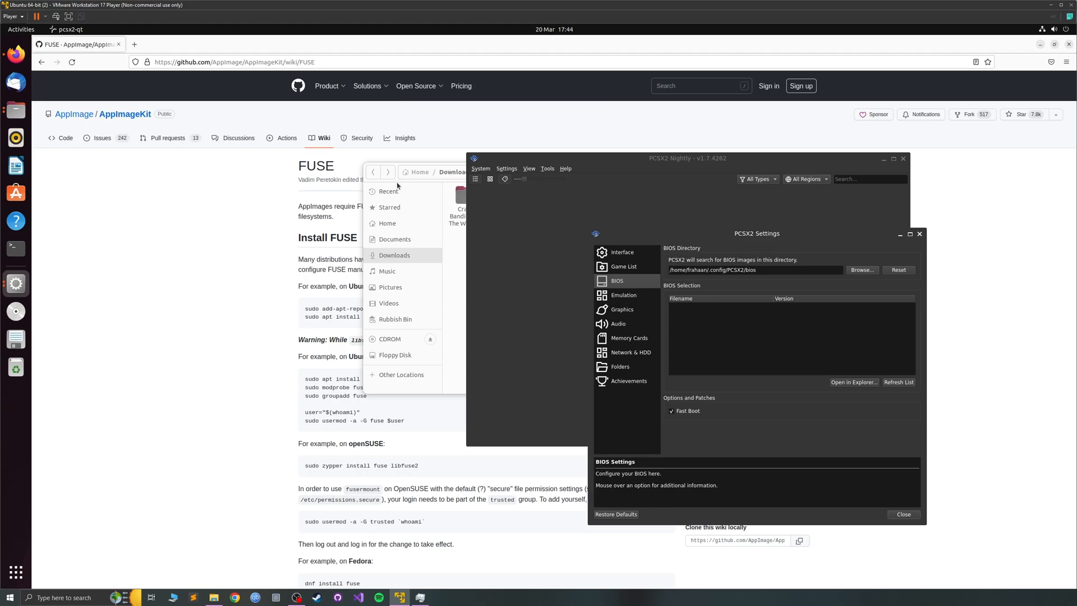
Step: Copy the SCPH-70012.bin BIOS file from Downloads in Files
drag(399, 183, 186, 276)
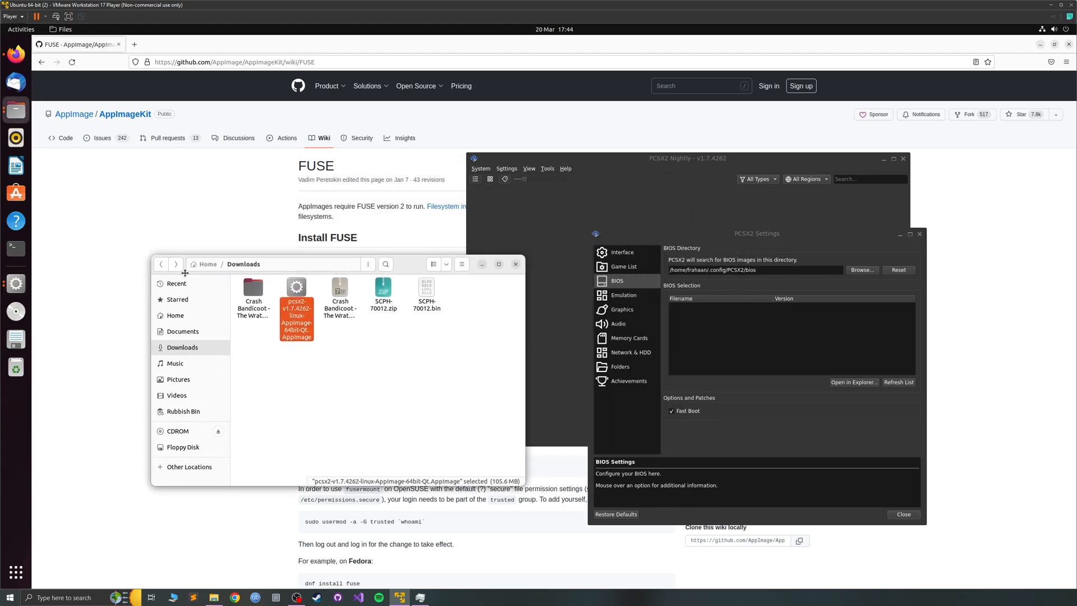
click(426, 295)
right_click(422, 297)
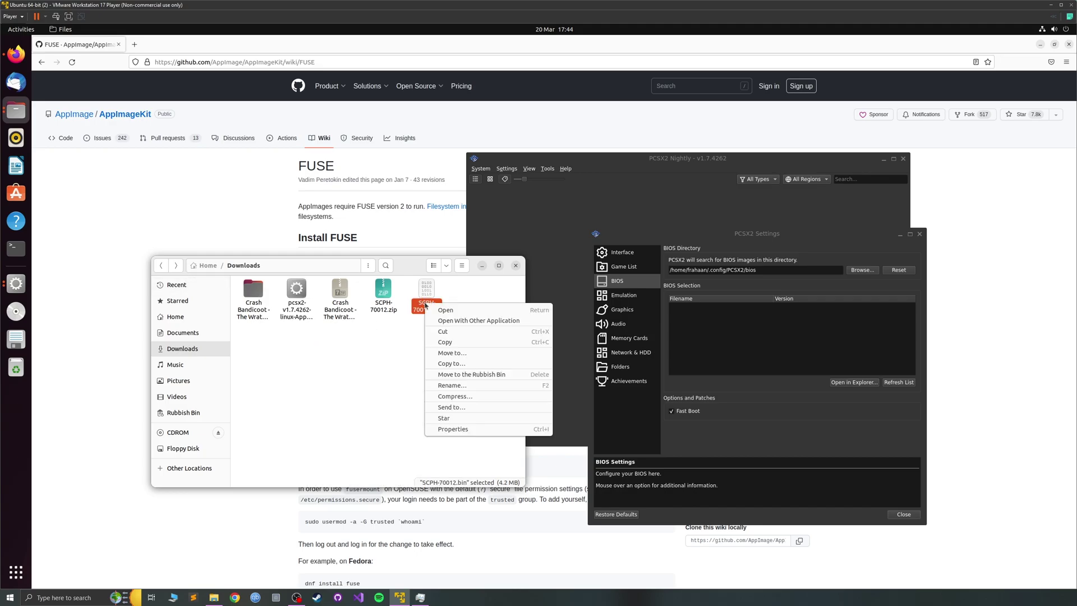
click(449, 344)
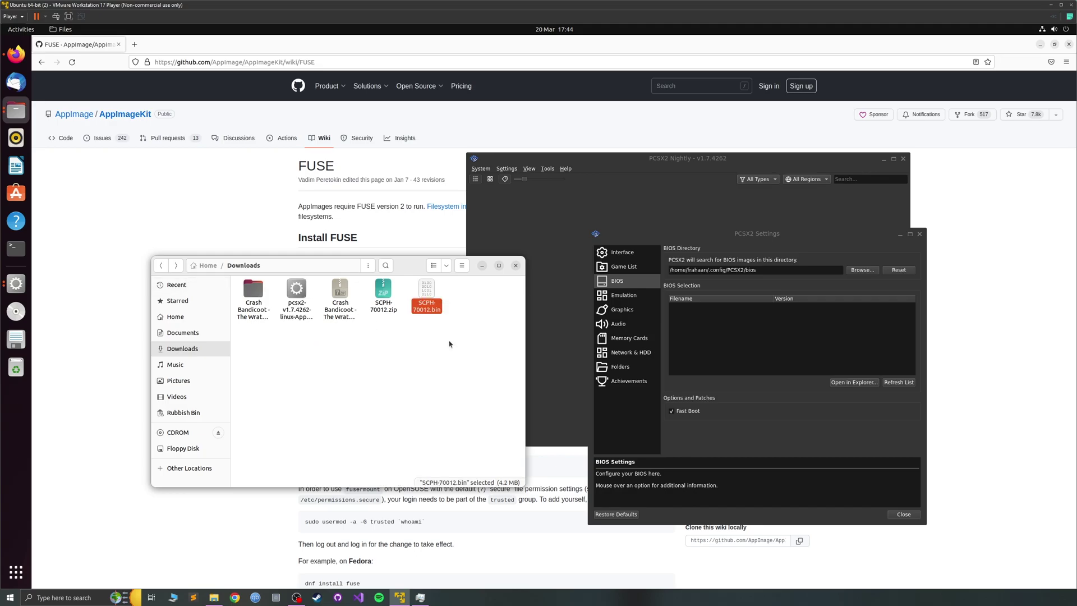
Step: Browse Other Locations > Computer through usr and home, ending back in the Home folder
click(175, 316)
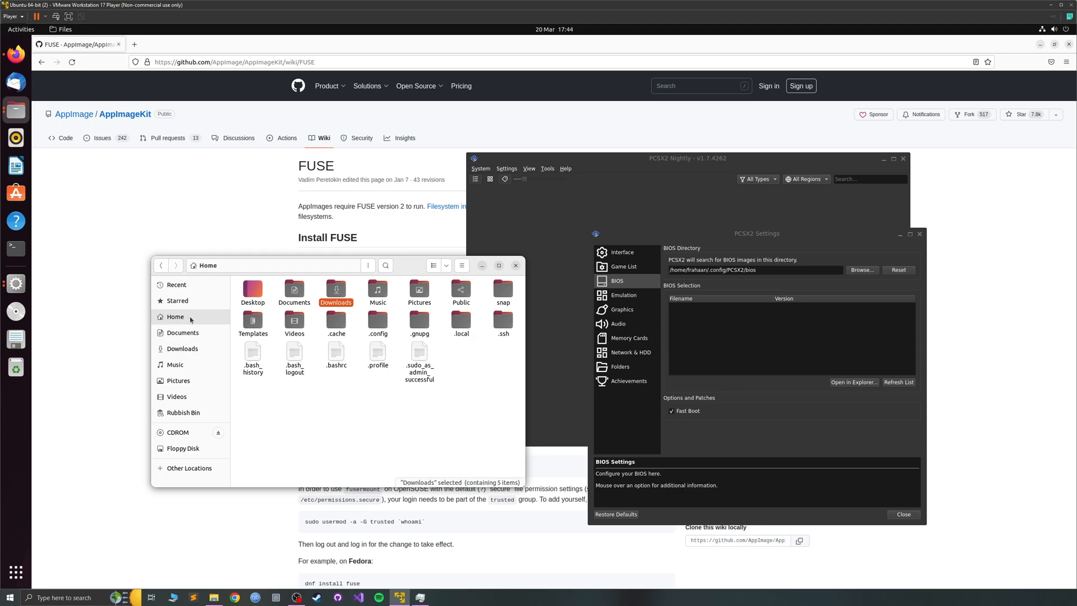
click(187, 468)
click(261, 304)
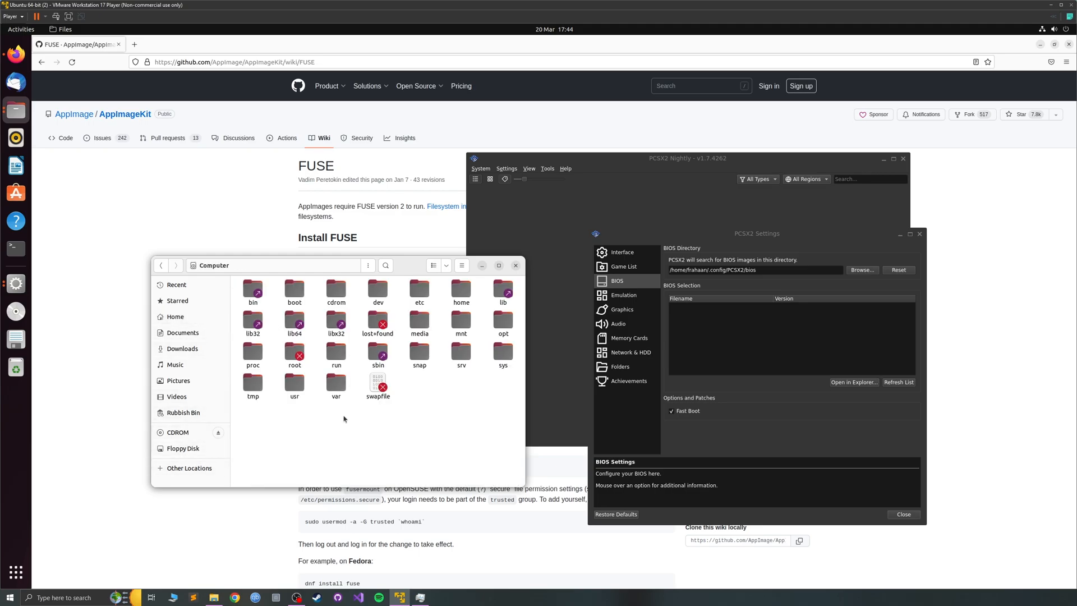
double_click(293, 385)
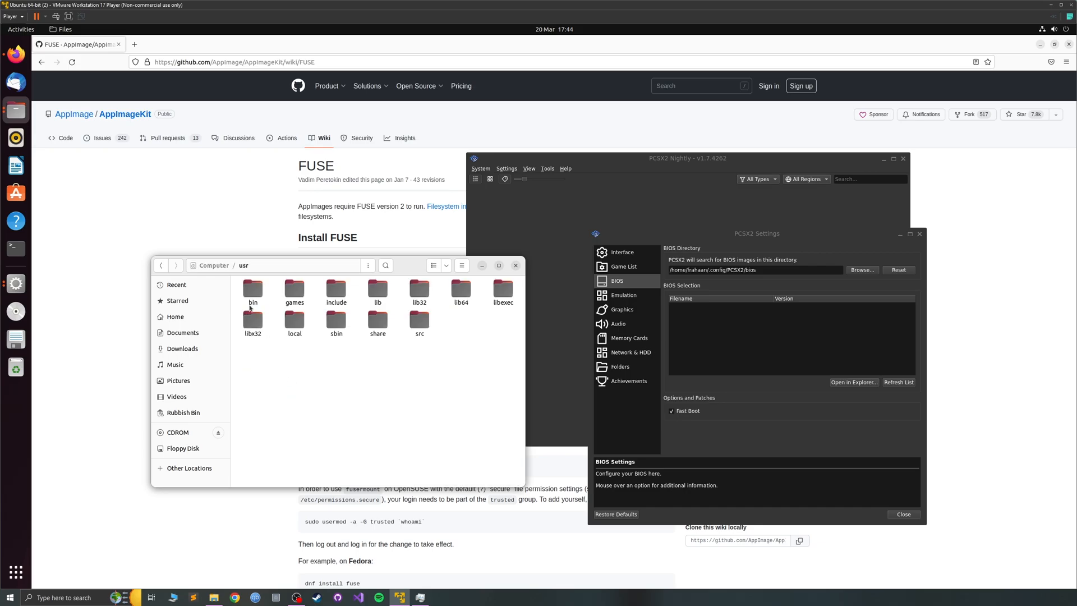
click(161, 265)
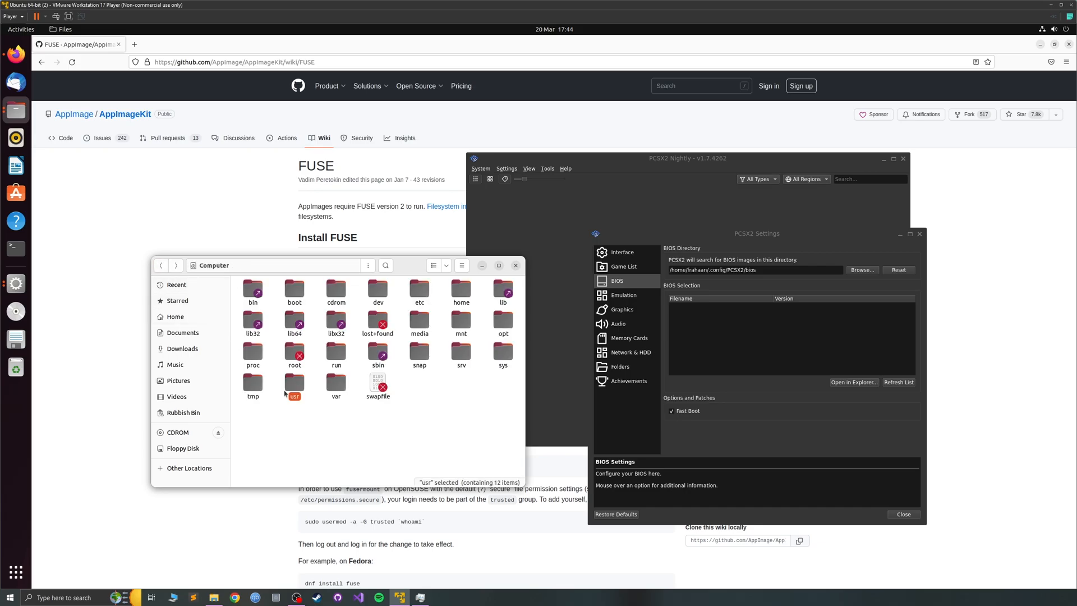
click(455, 290)
double_click(455, 290)
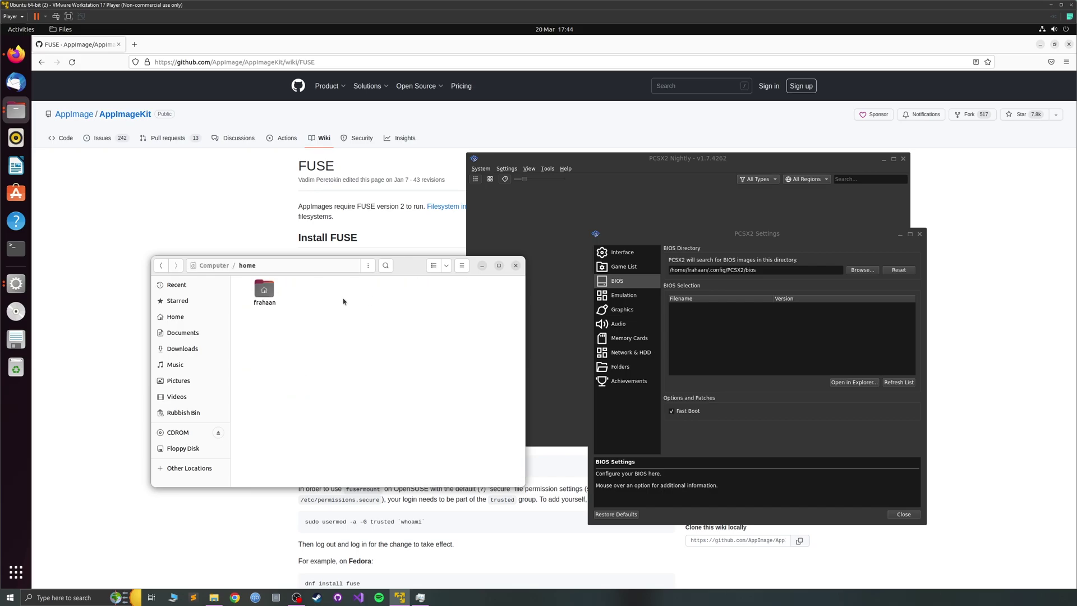
double_click(266, 294)
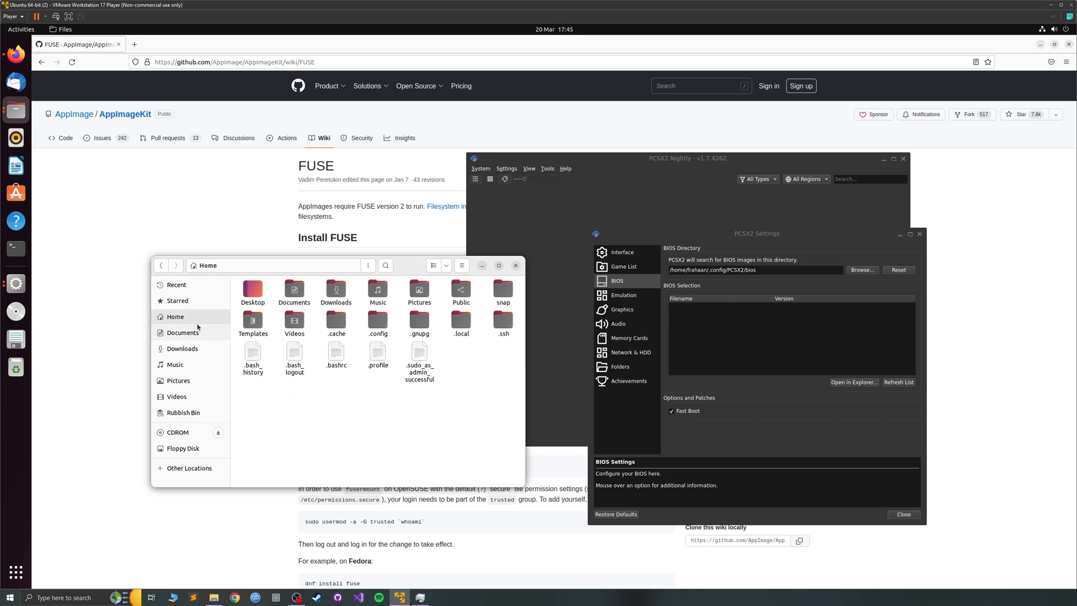
click(183, 333)
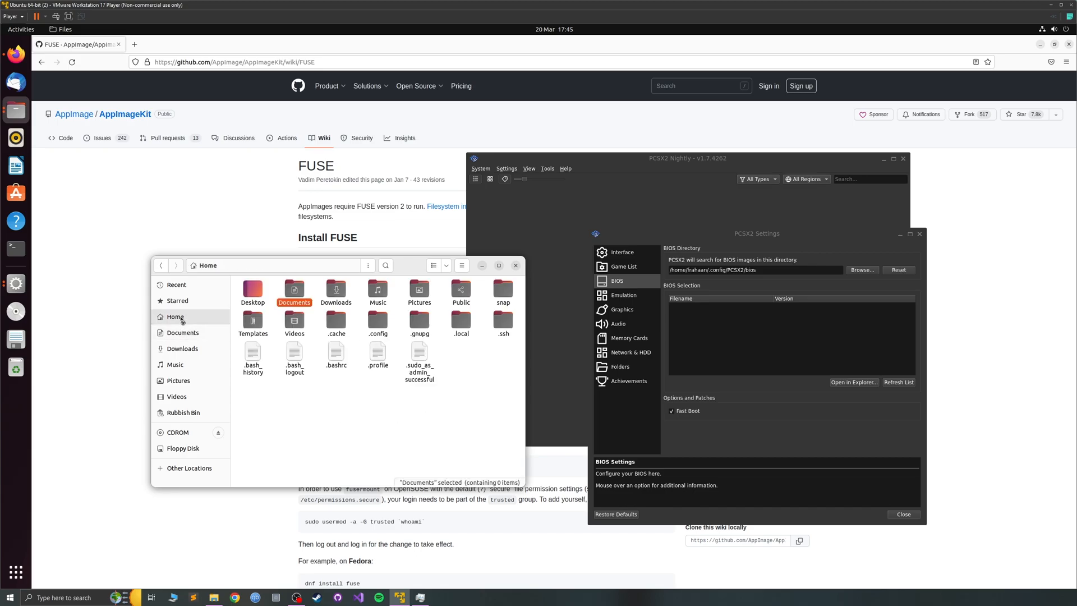
Step: Check the user name in PCSX2's default BIOS directory path
click(689, 274)
drag(693, 270, 707, 269)
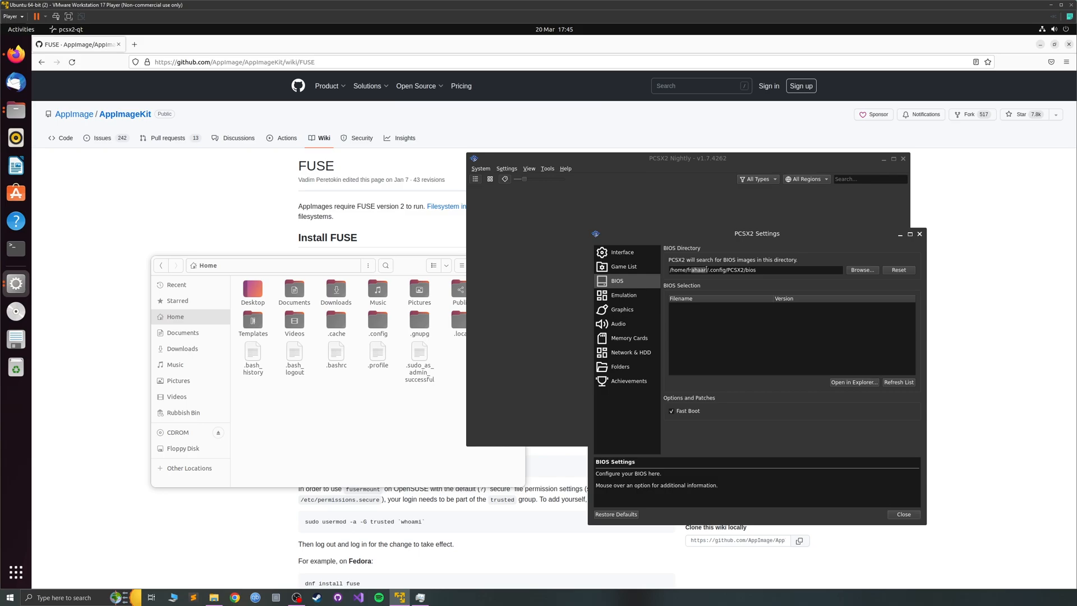
Step: Show hidden files in the Home folder of Files
click(707, 270)
click(168, 469)
click(161, 266)
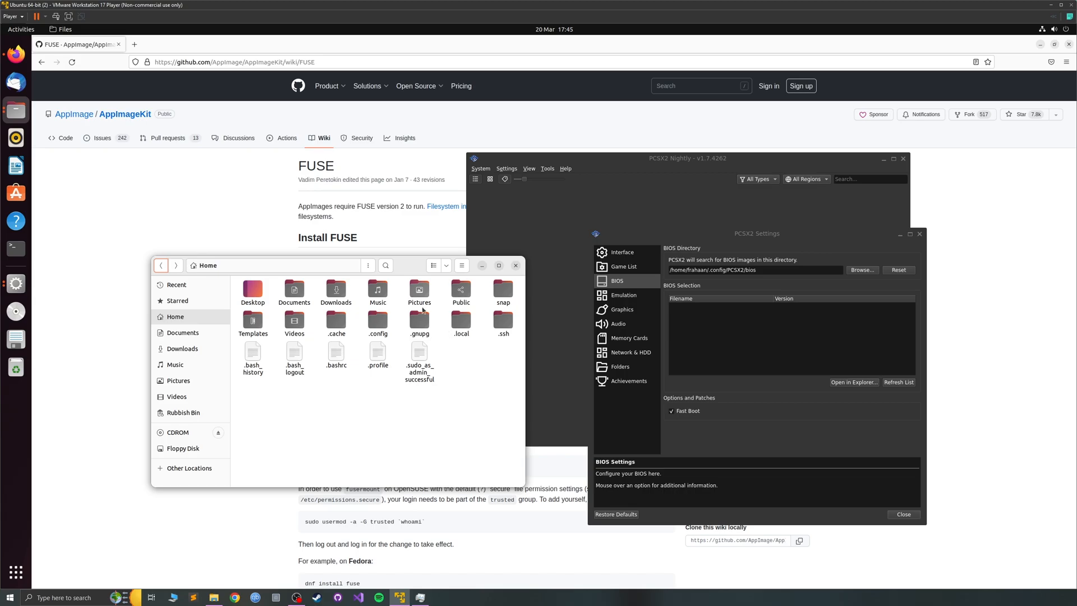
click(462, 265)
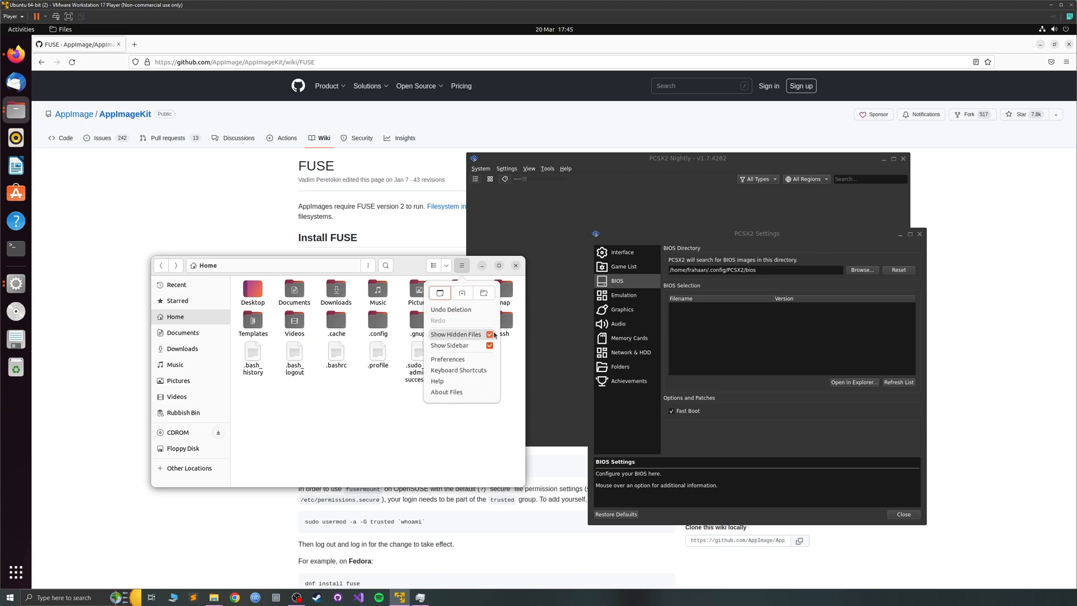
click(455, 335)
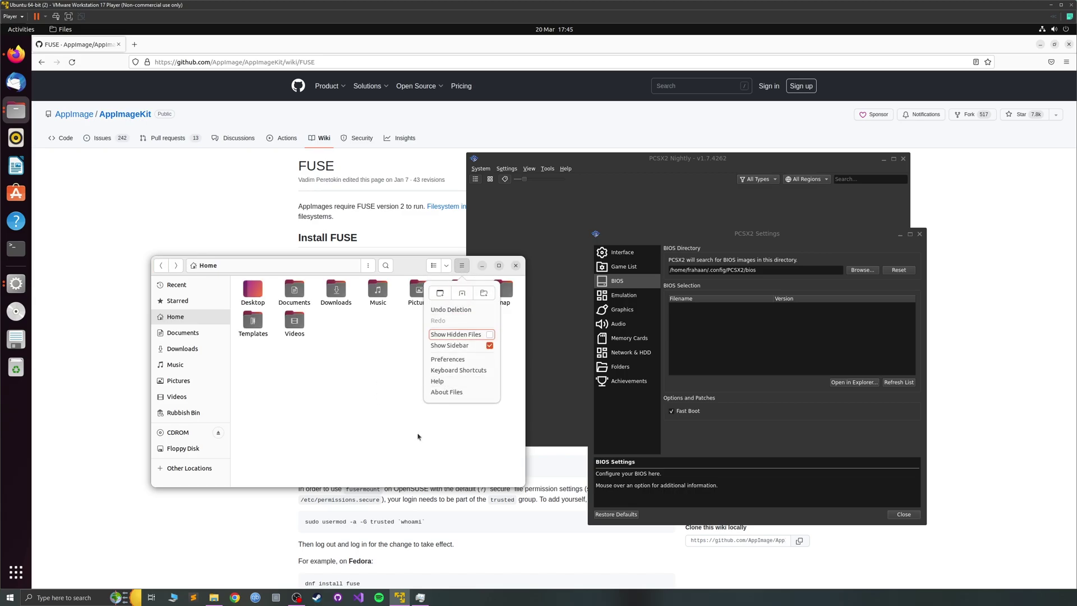
click(461, 266)
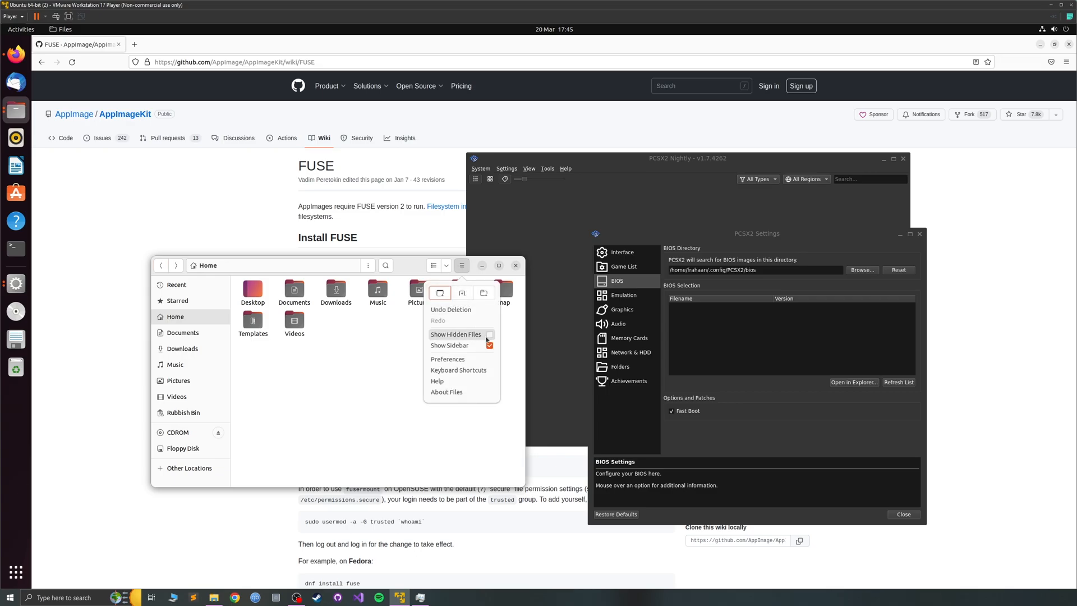
click(486, 336)
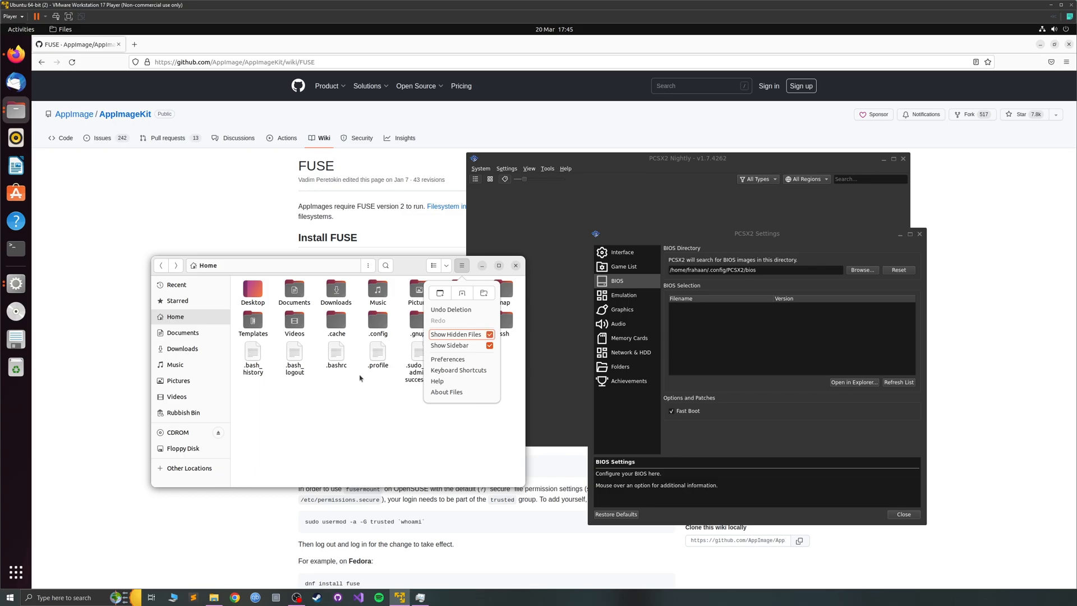
click(372, 336)
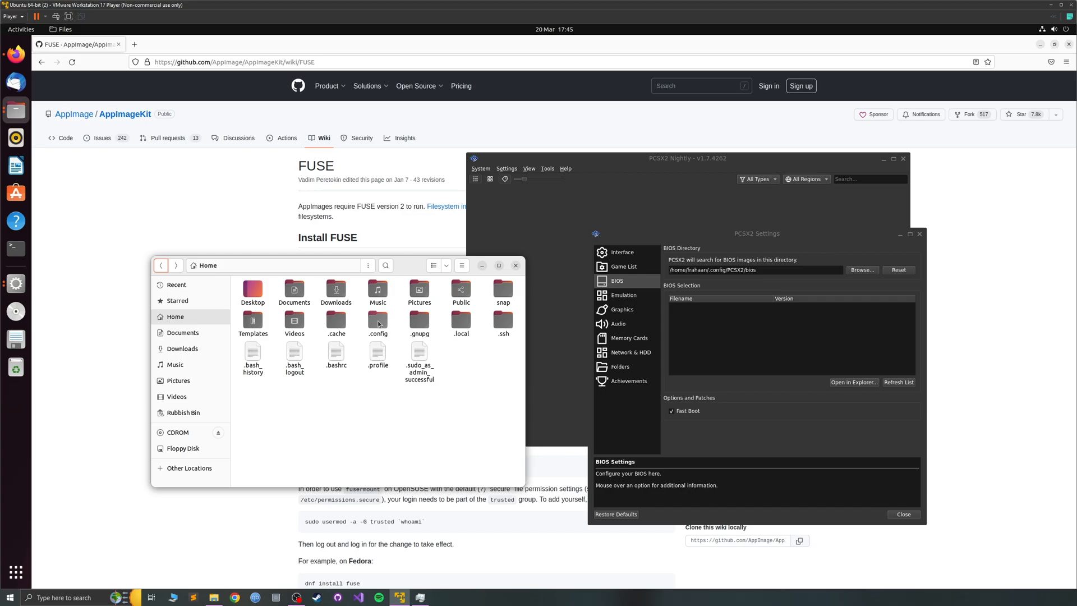
Step: Paste SCPH-70012.bin into the hidden .config/PCSX2/bios folder
double_click(378, 322)
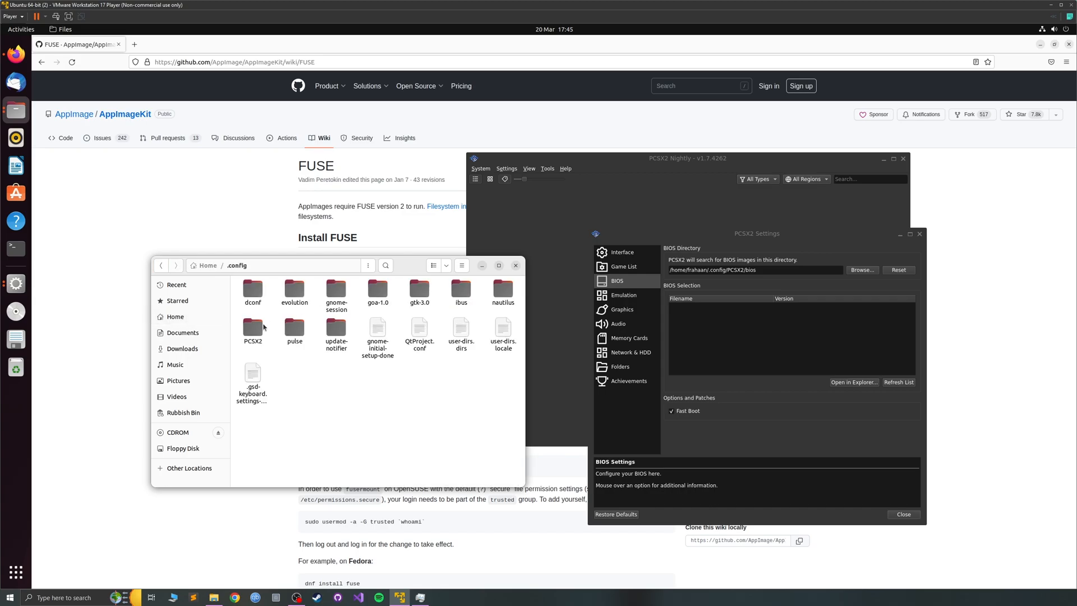
double_click(253, 330)
double_click(253, 291)
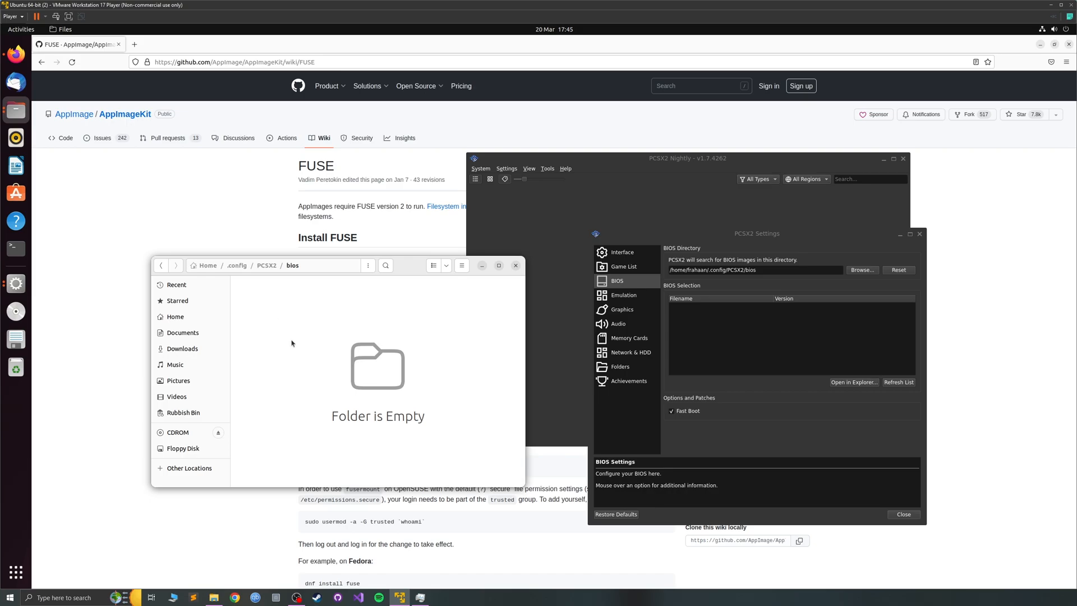
right_click(292, 342)
click(320, 356)
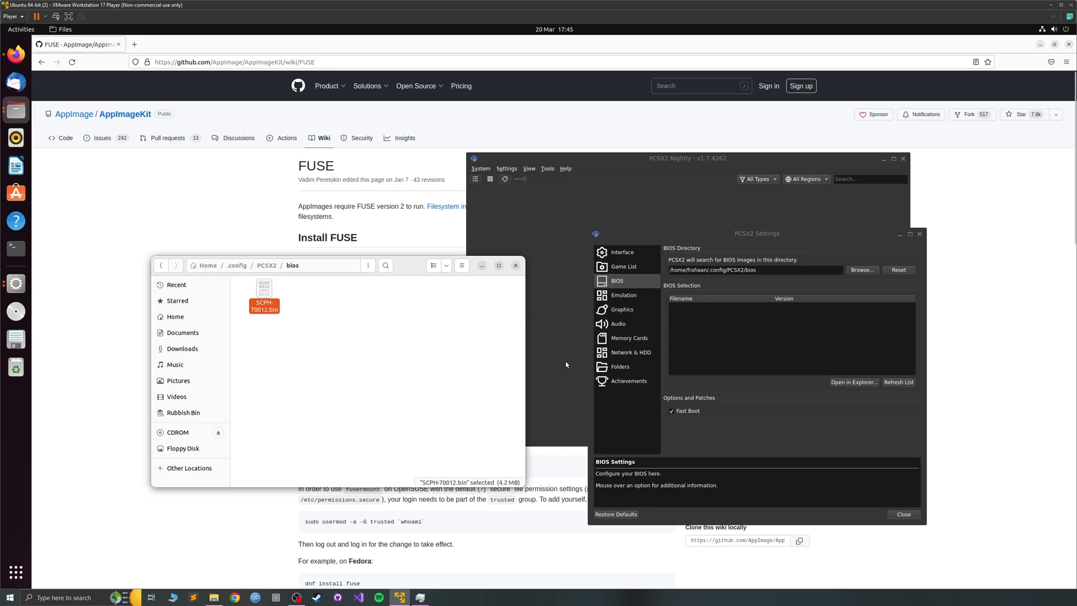
click(551, 284)
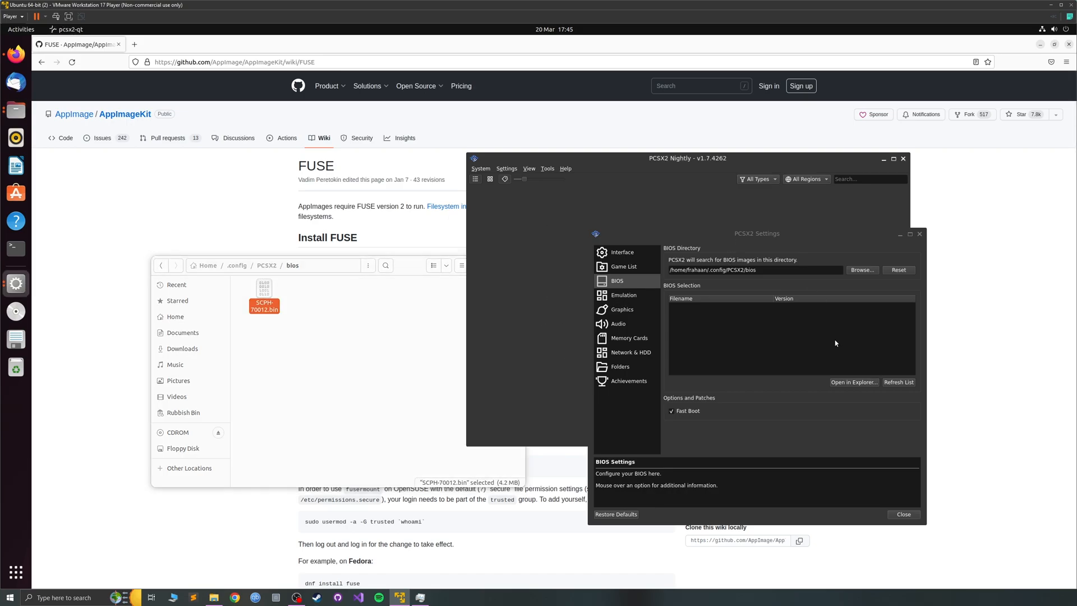
Step: Refresh the BIOS list so SCPH-70012.bin appears, then review Emulation and Graphics pages
click(897, 381)
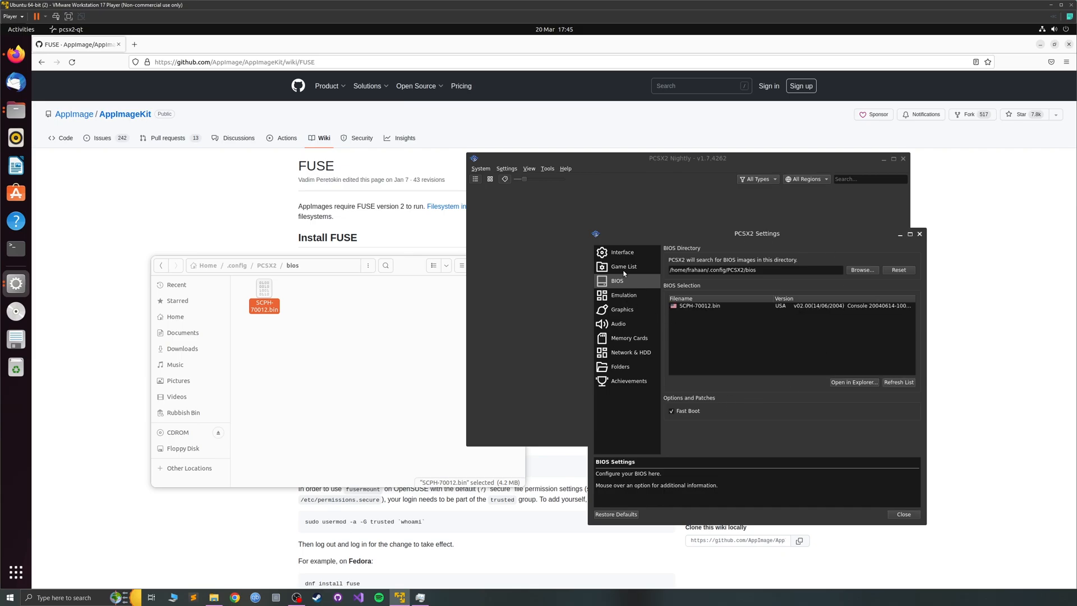
click(624, 294)
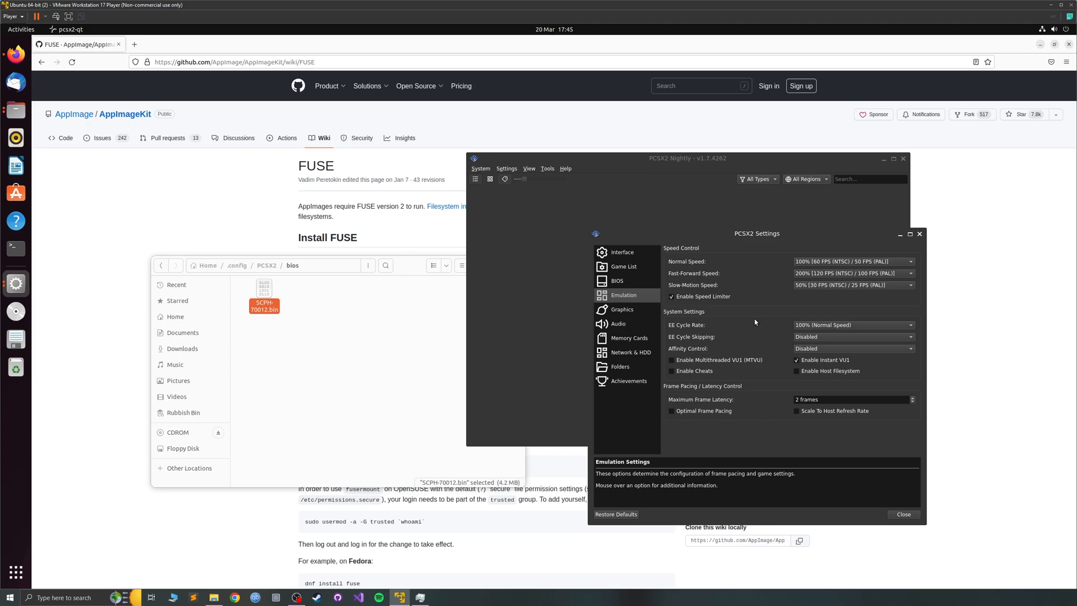
click(623, 310)
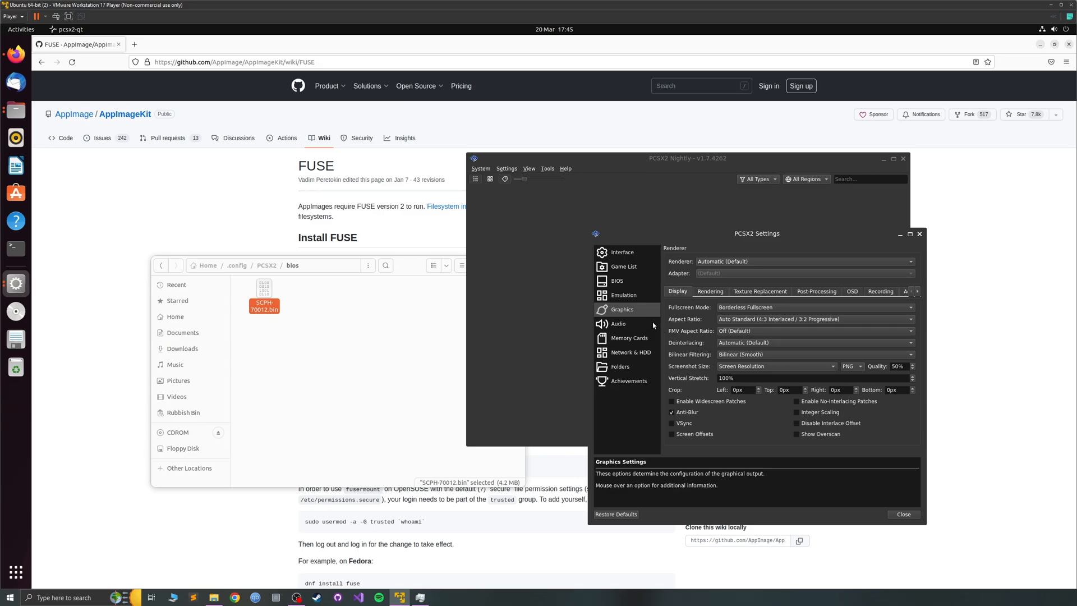
click(708, 292)
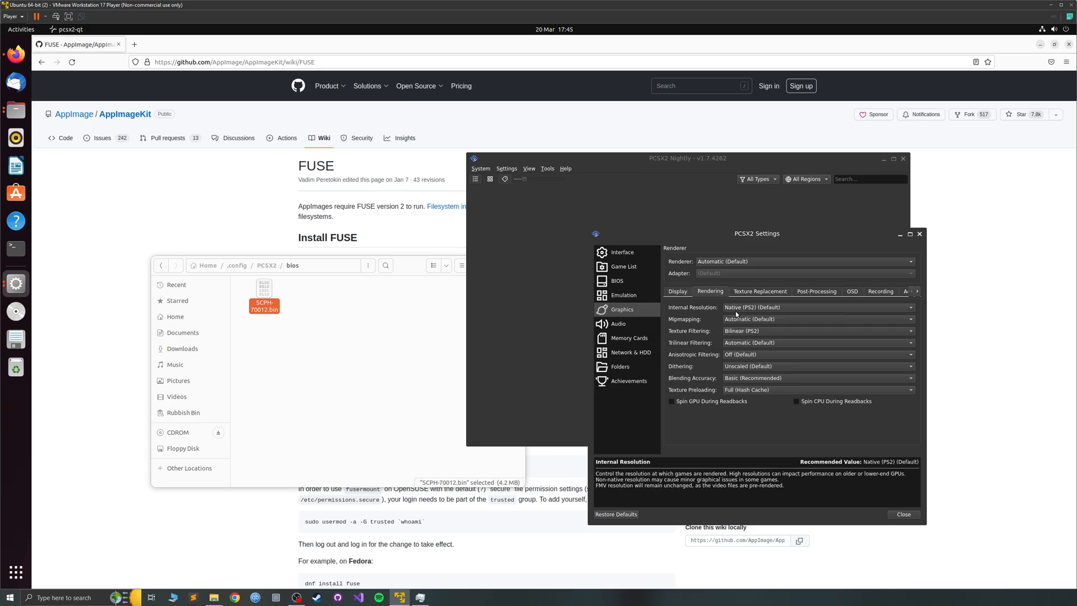
click(676, 294)
Step: Review the Audio, Memory Cards, Network and Achievements pages, then close Settings
click(639, 325)
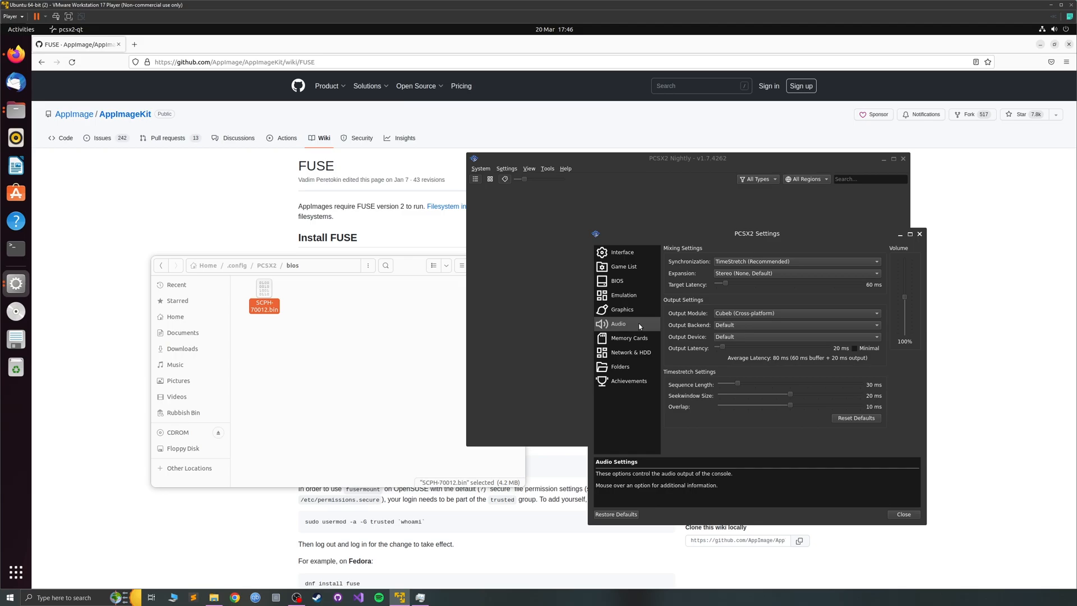
click(629, 338)
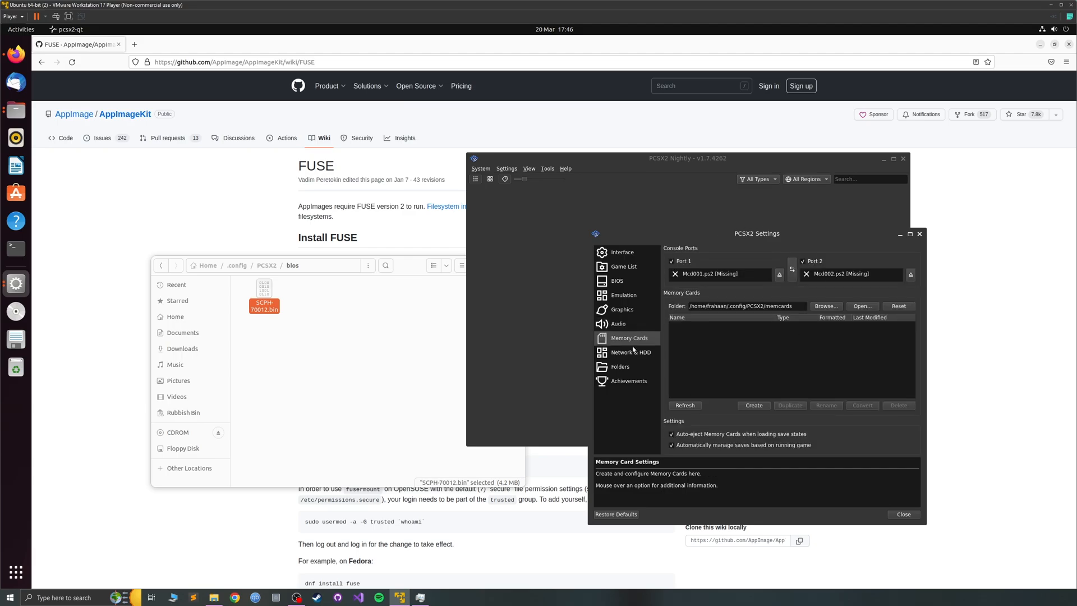
click(631, 353)
click(617, 382)
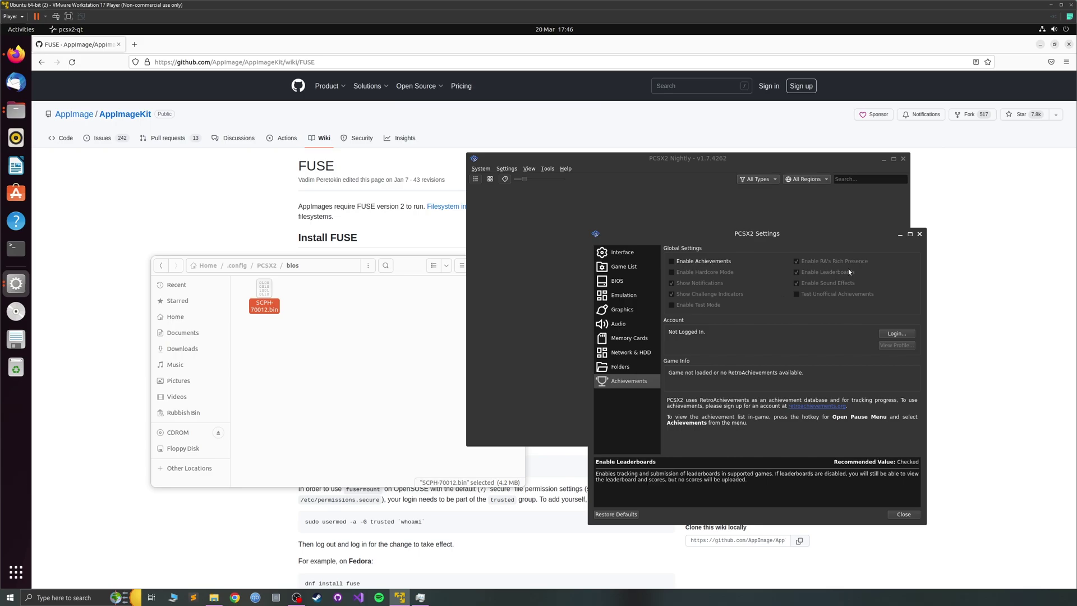
click(919, 234)
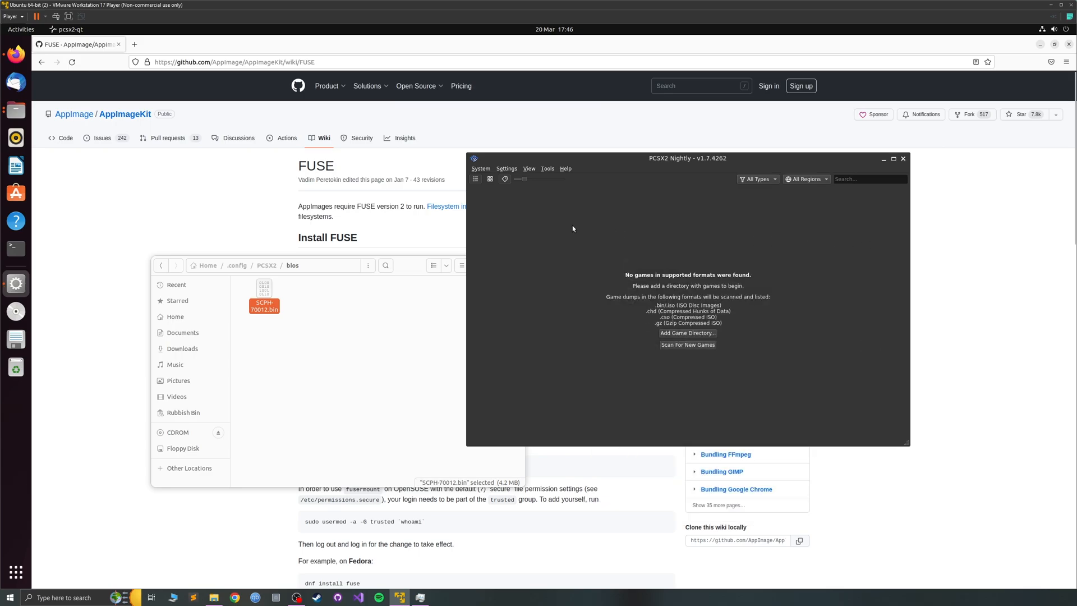
Step: Review Controller Port 1's DualShock 2 bindings, settings and macros in Controller Settings
click(506, 168)
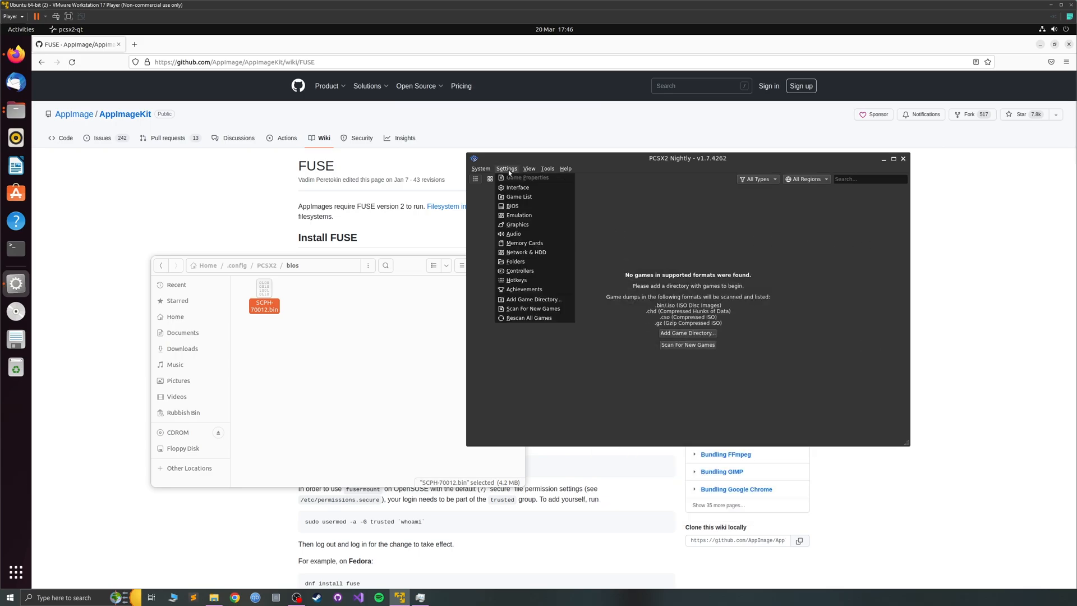
click(519, 271)
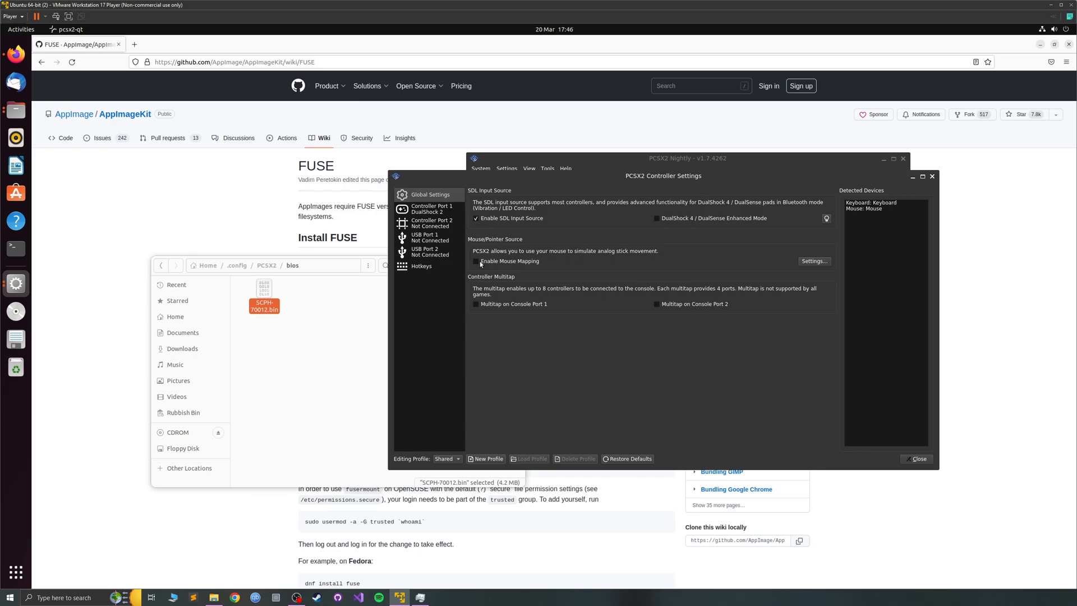
click(420, 212)
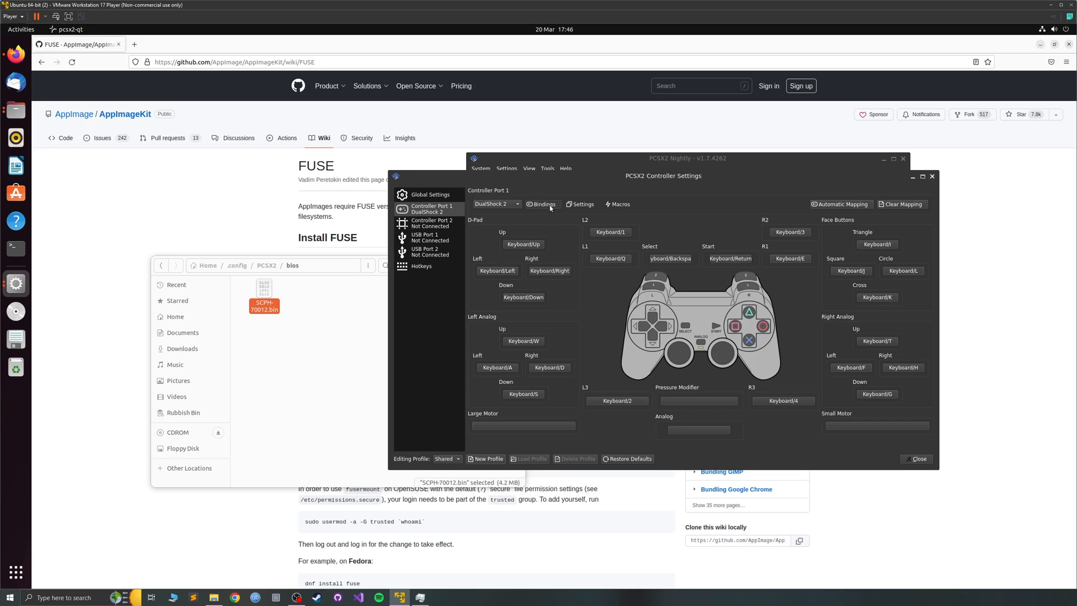
click(581, 204)
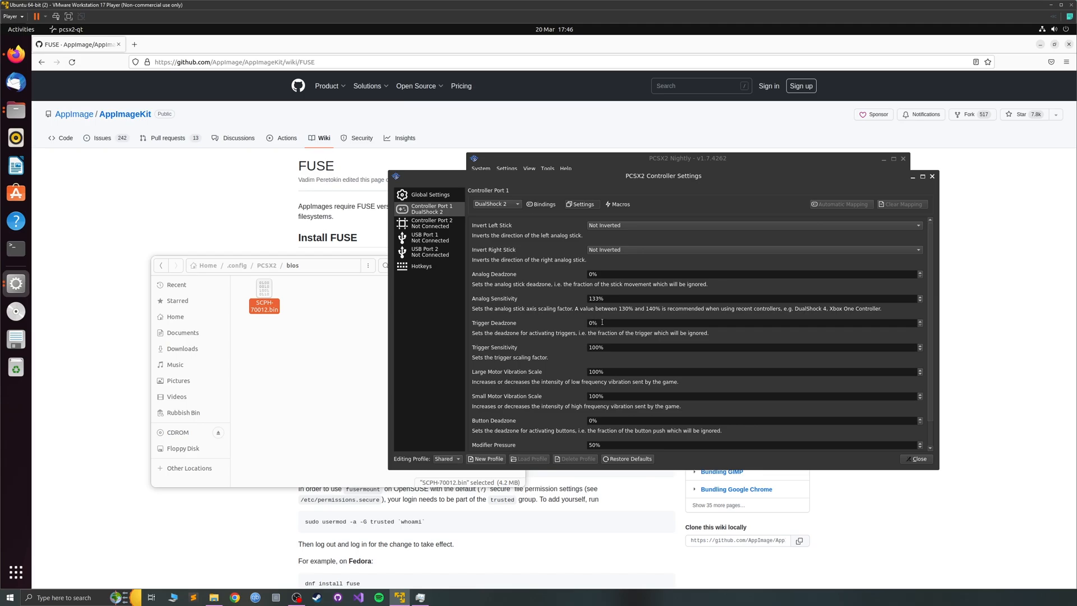
click(618, 204)
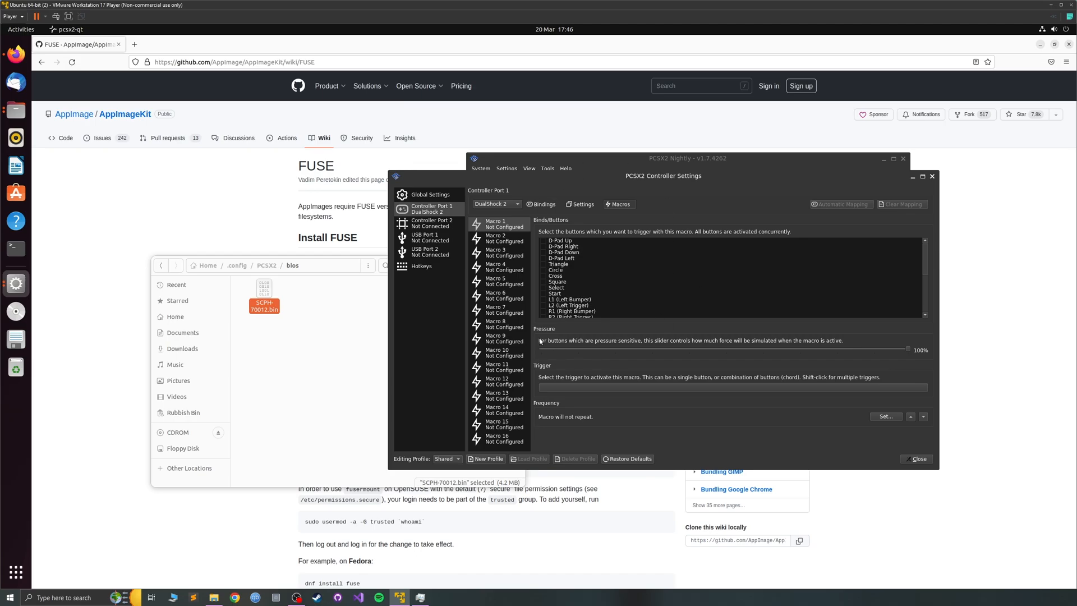
click(541, 203)
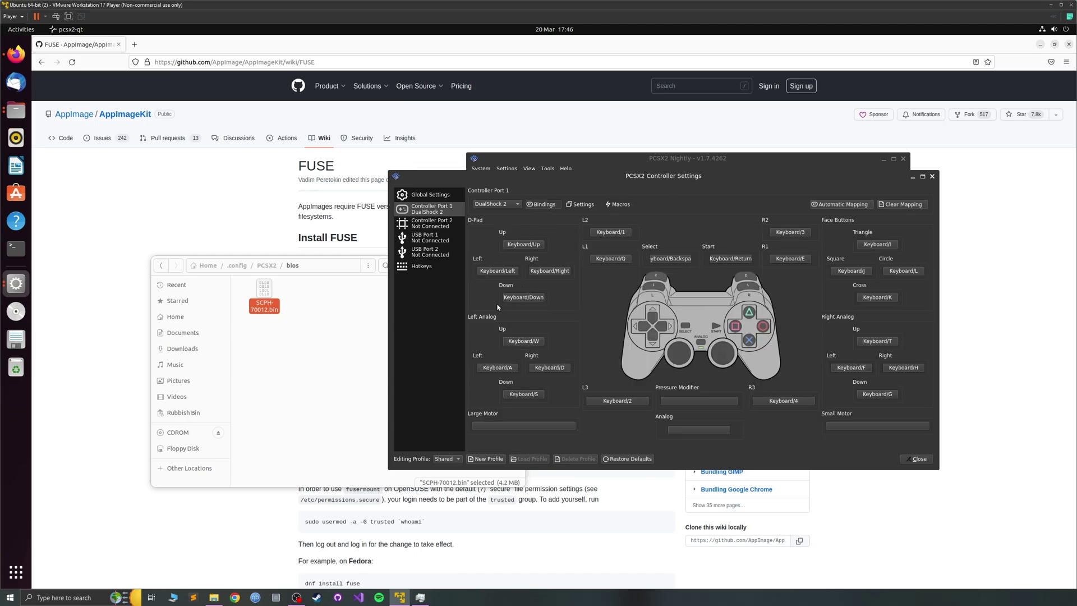
Step: Auto-map Controller Port 1 to the keyboard and start a new input profile
click(859, 207)
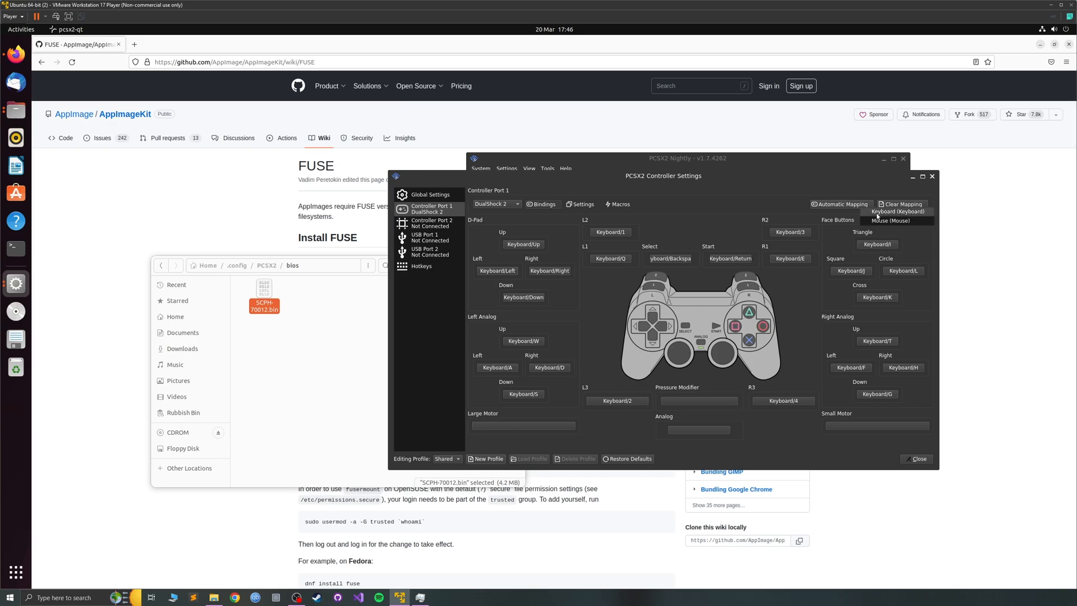
click(877, 214)
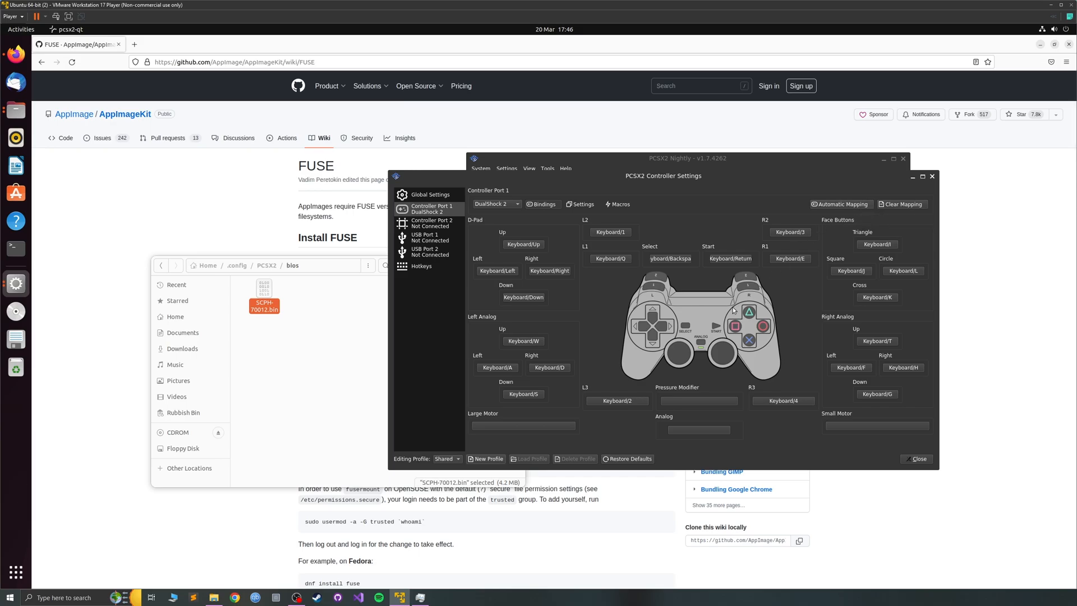
click(494, 459)
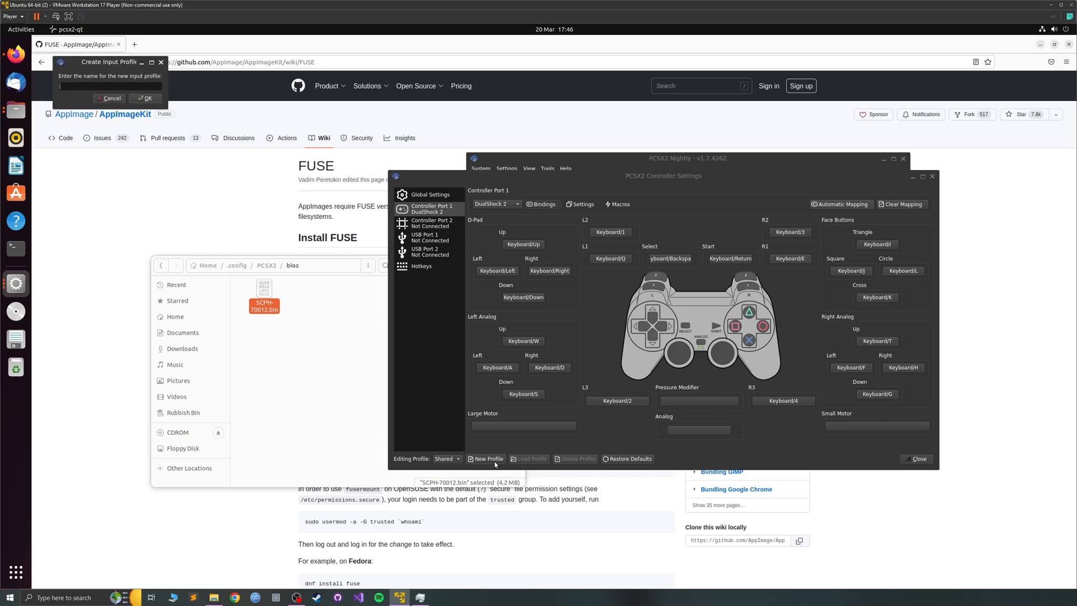
Step: Dismiss the new-profile prompt and list the controller types for Controller Port 2
click(115, 101)
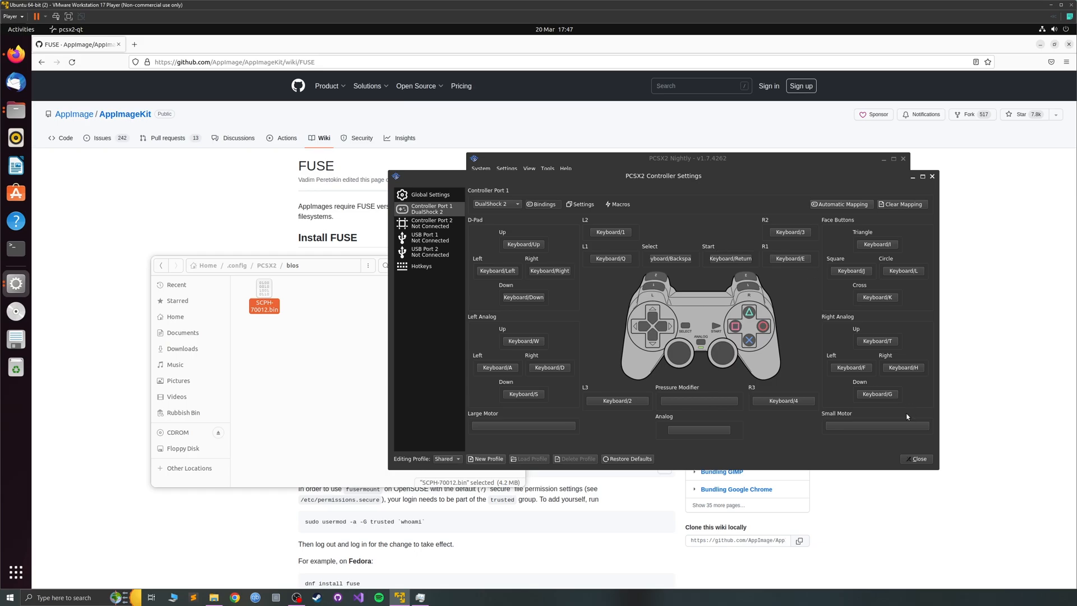
click(446, 223)
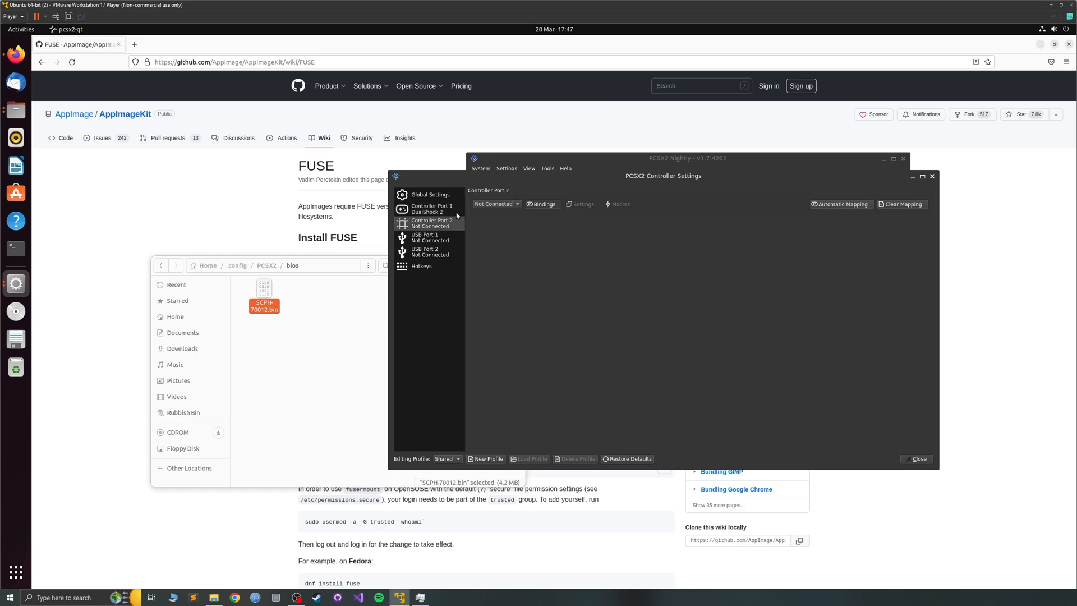
click(482, 205)
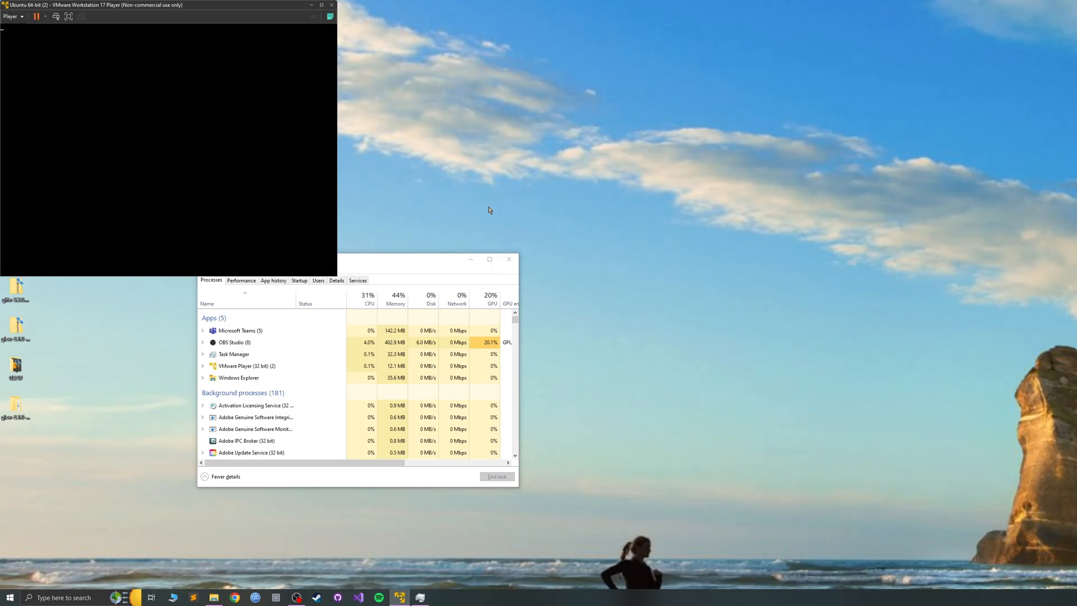
Step: Maximize the Ubuntu virtual machine window and pick the user account to sign back in
drag(179, 6, 271, 138)
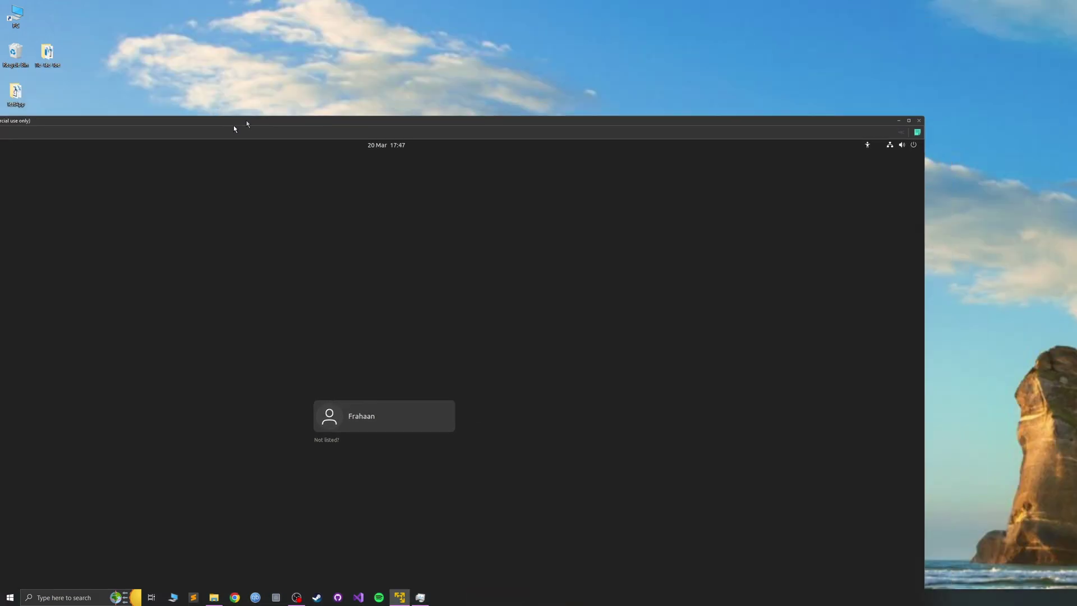
drag(494, 7, 277, 172)
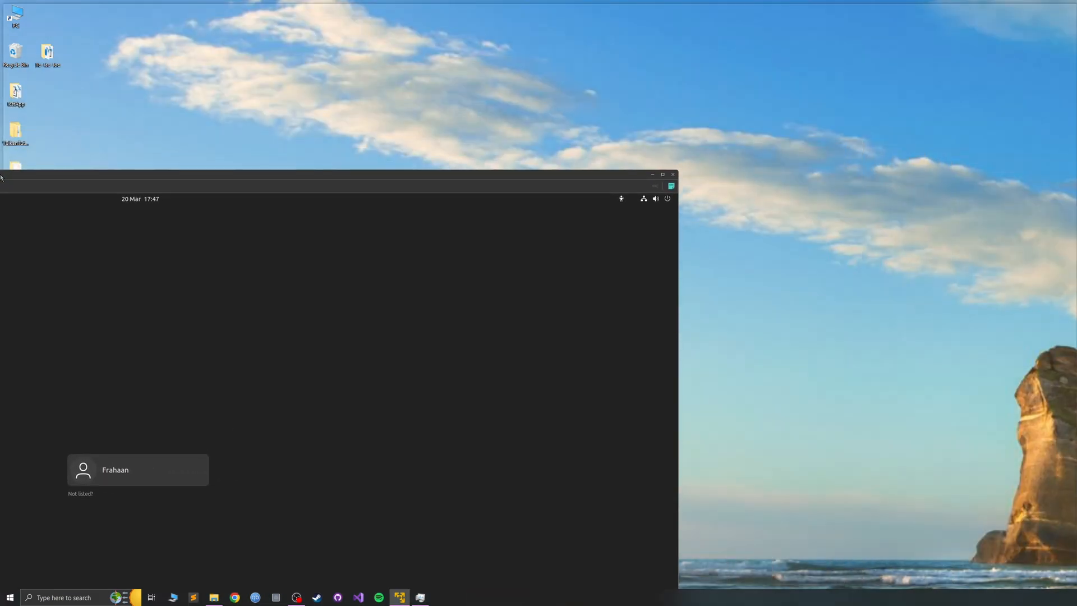
double_click(278, 172)
click(517, 296)
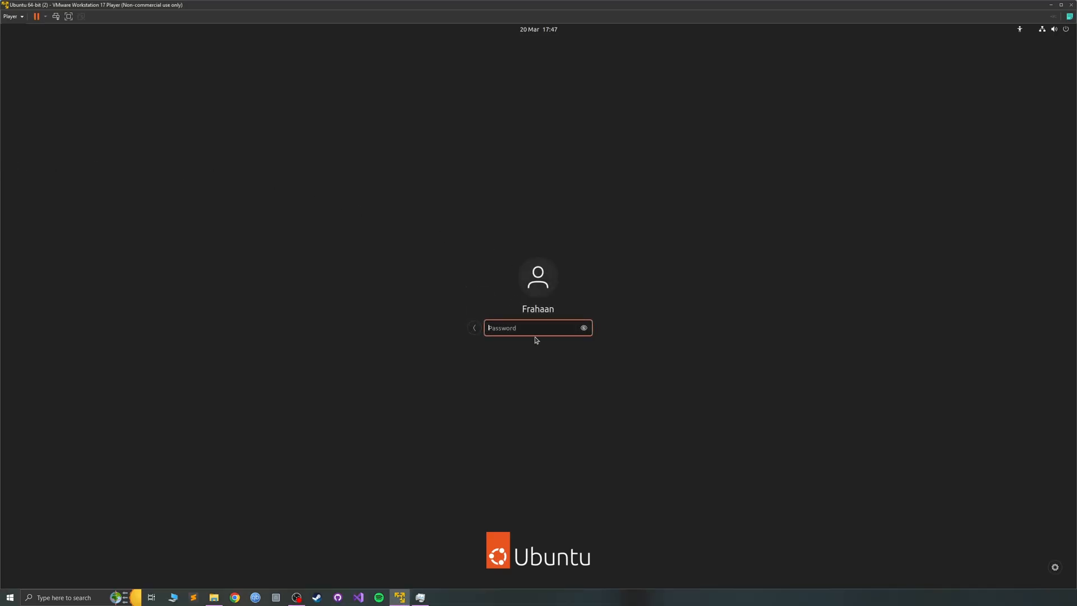
text(**********)
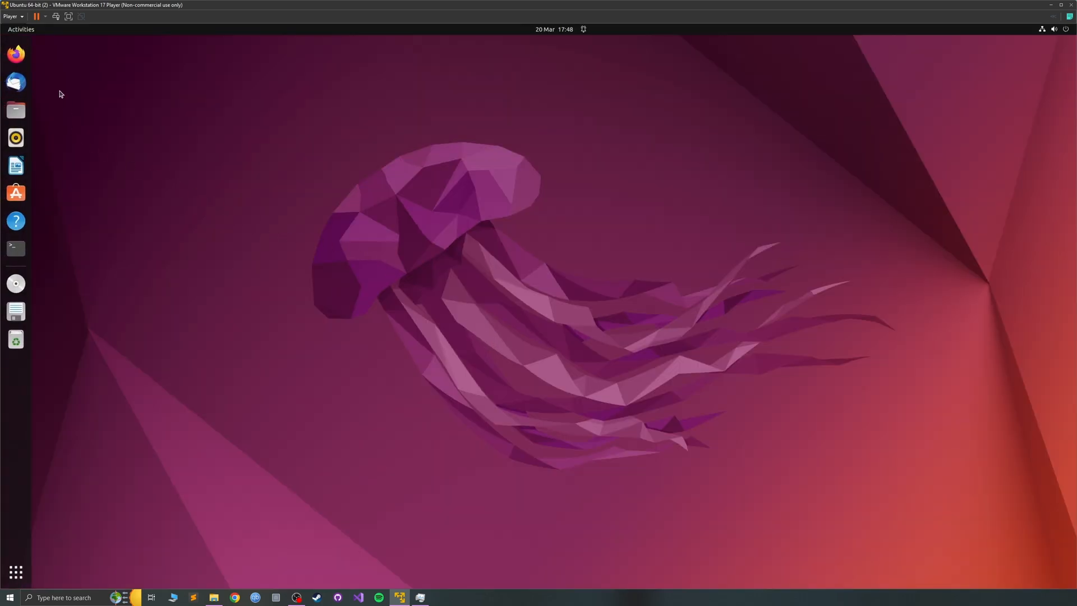
Step: Relaunch the PCSX2 AppImage from Downloads and move its window right
double_click(58, 55)
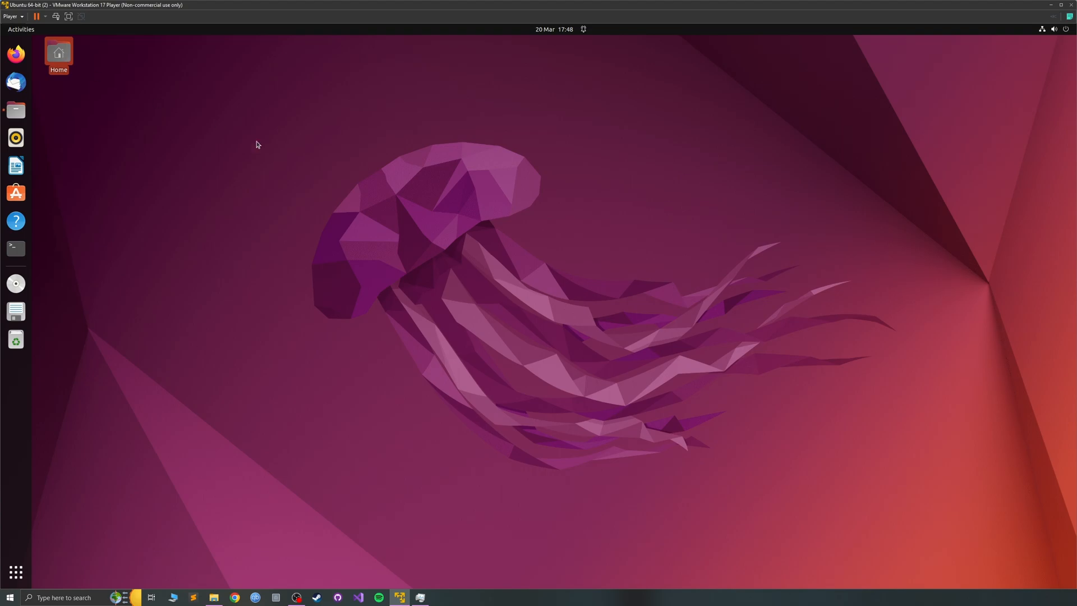
click(63, 127)
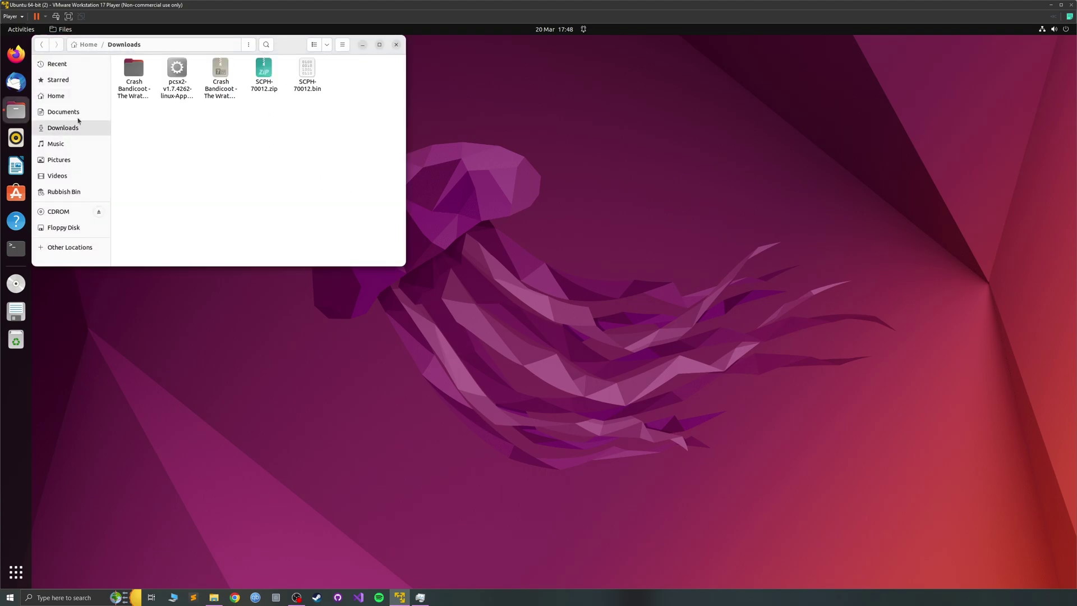
click(178, 69)
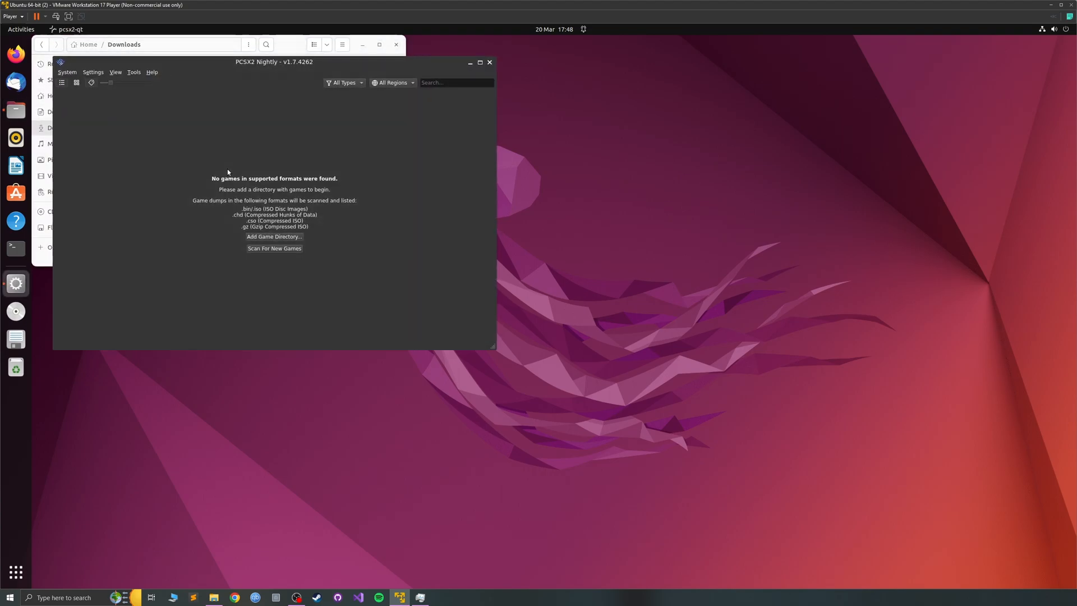
drag(119, 59, 426, 134)
Step: Confirm the BIOS page, close it, and bring up the controller configuration
click(401, 148)
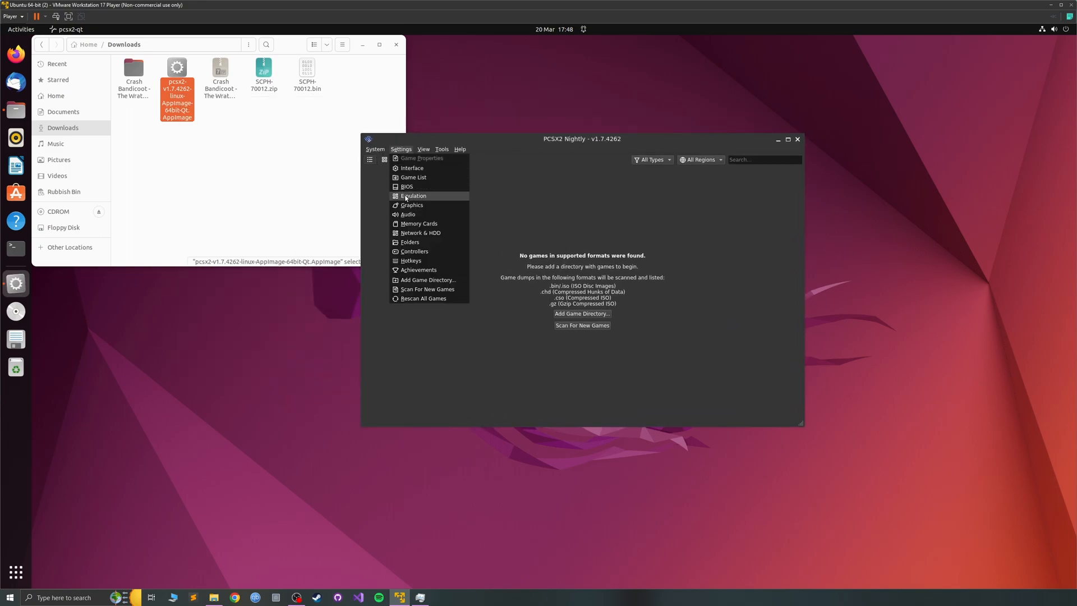
click(408, 187)
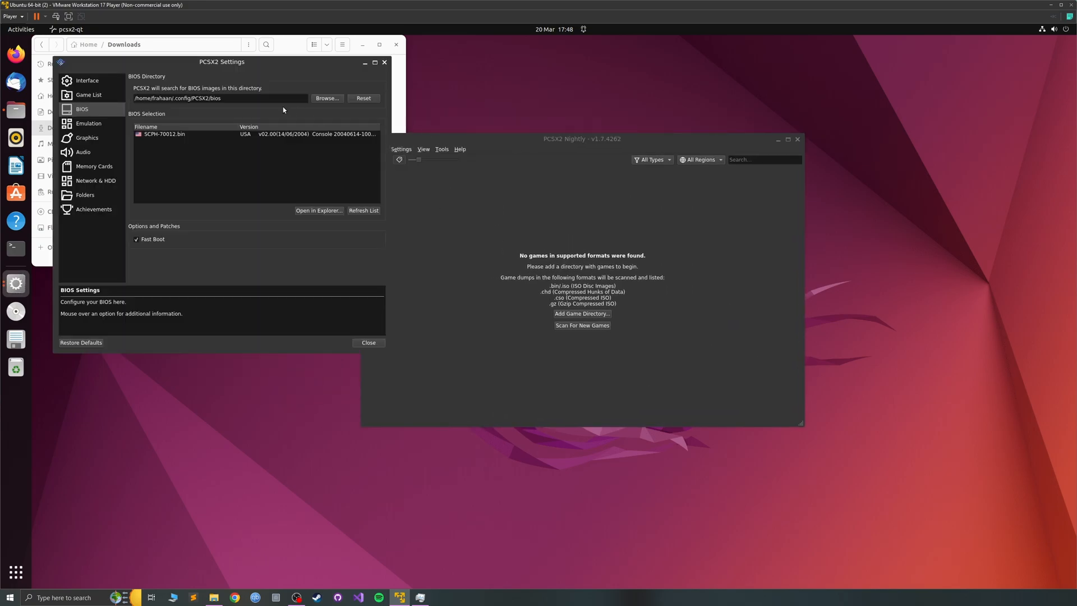
click(385, 63)
click(402, 150)
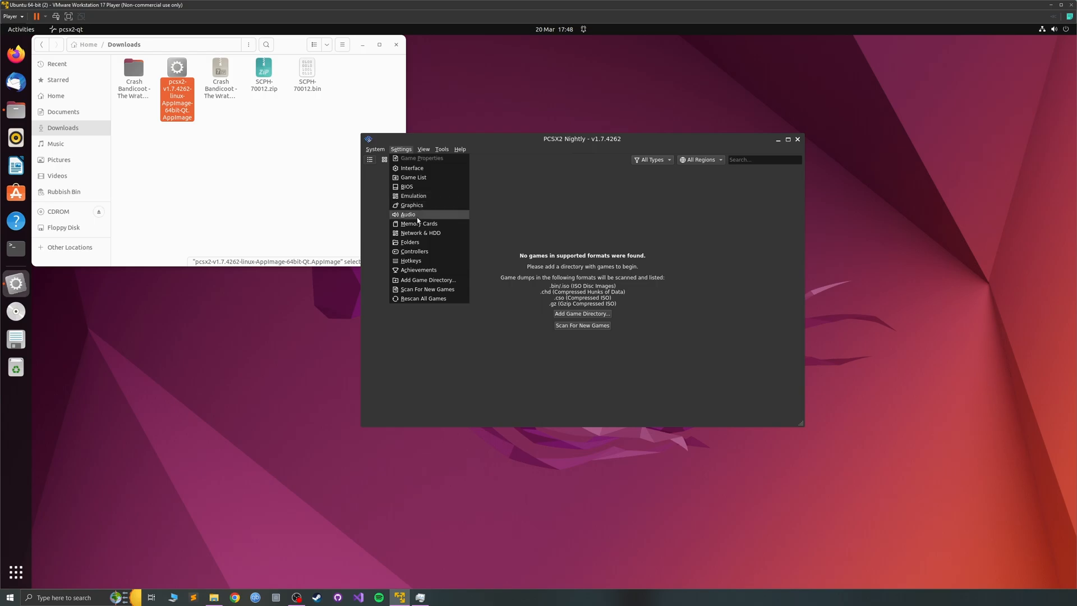
click(410, 253)
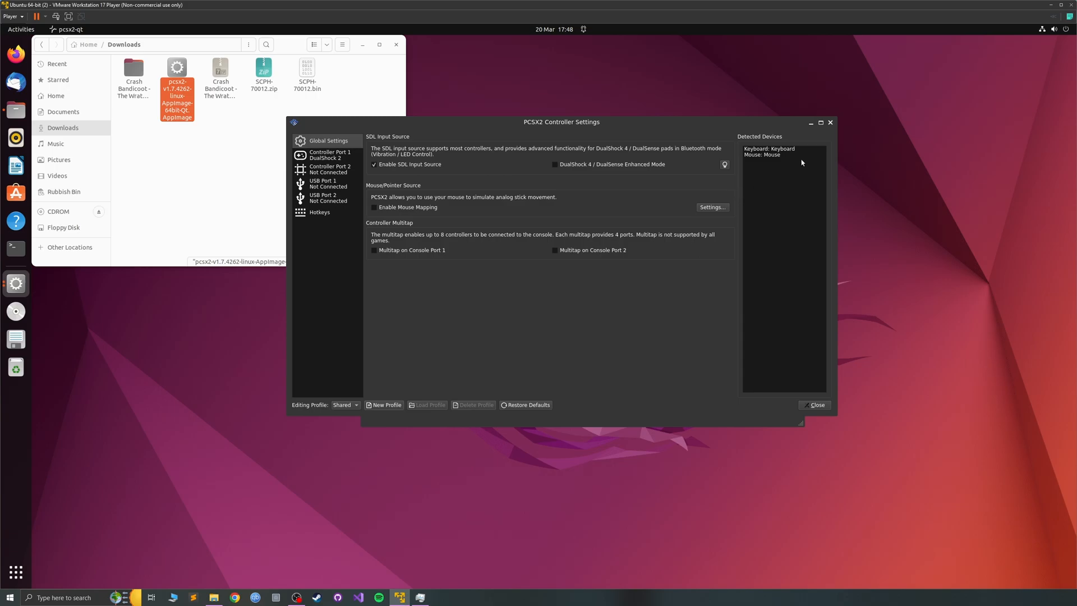
Step: Close controller settings and start adding a search directory on the Game List page
click(829, 124)
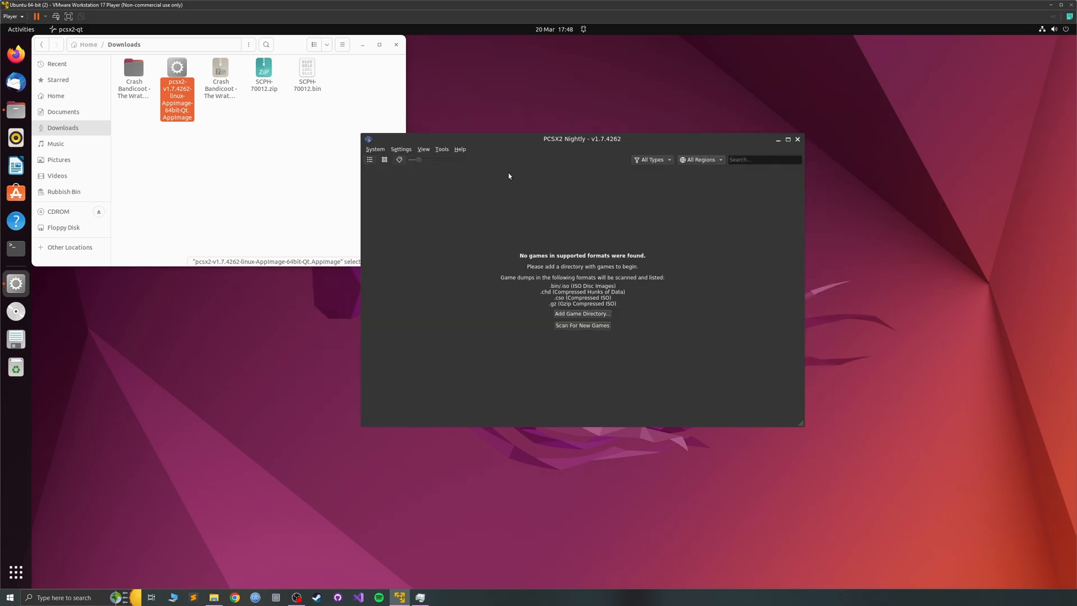
drag(474, 143, 540, 156)
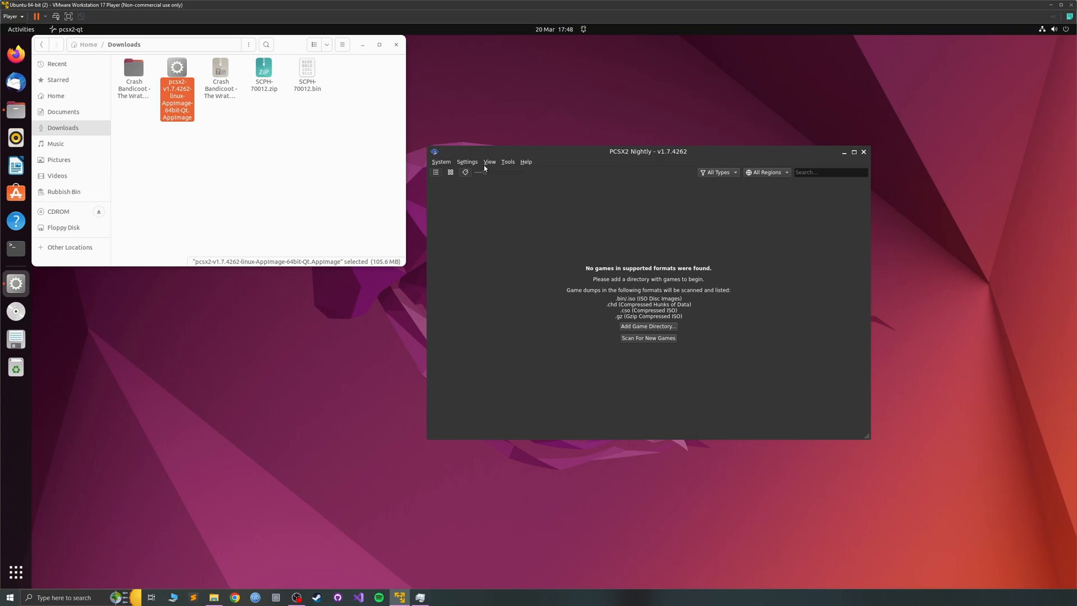
click(449, 162)
mouse_move(441, 162)
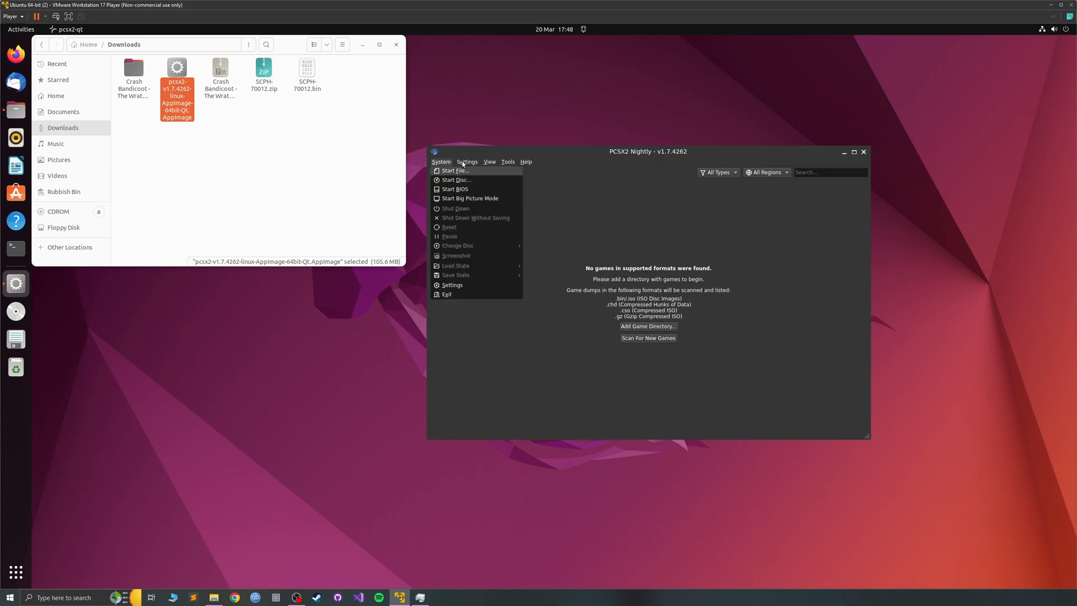
click(476, 190)
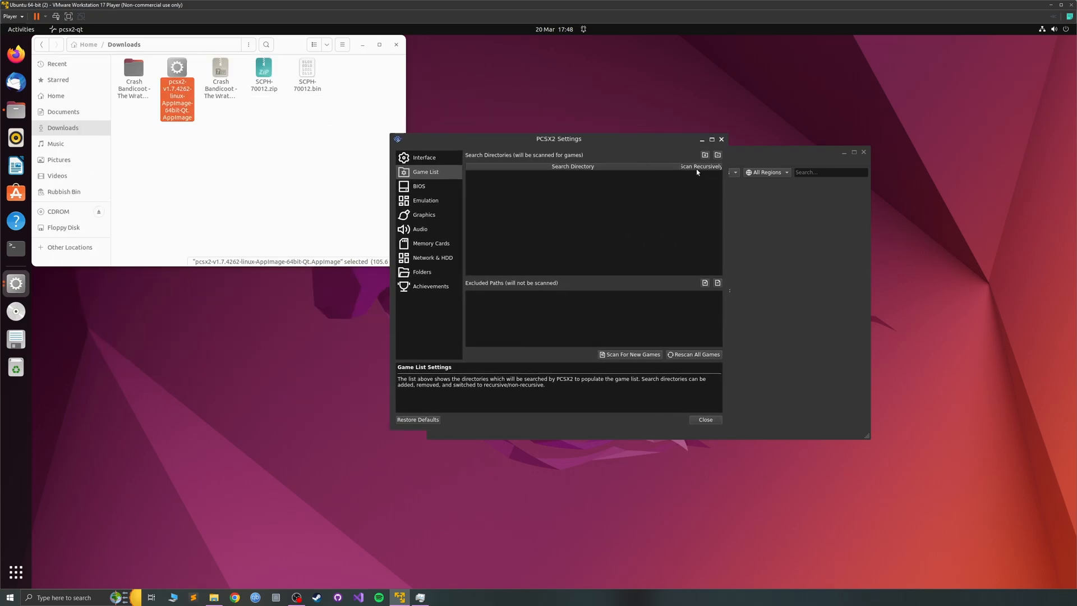
click(705, 156)
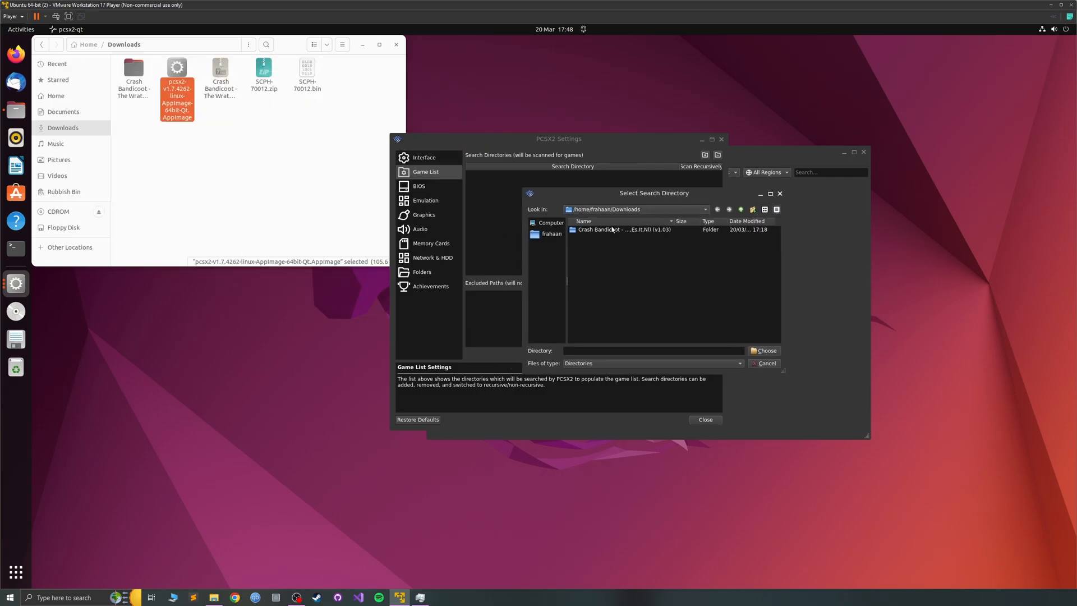
Step: Browse from Computer through /, home and the user folder into Downloads
click(540, 225)
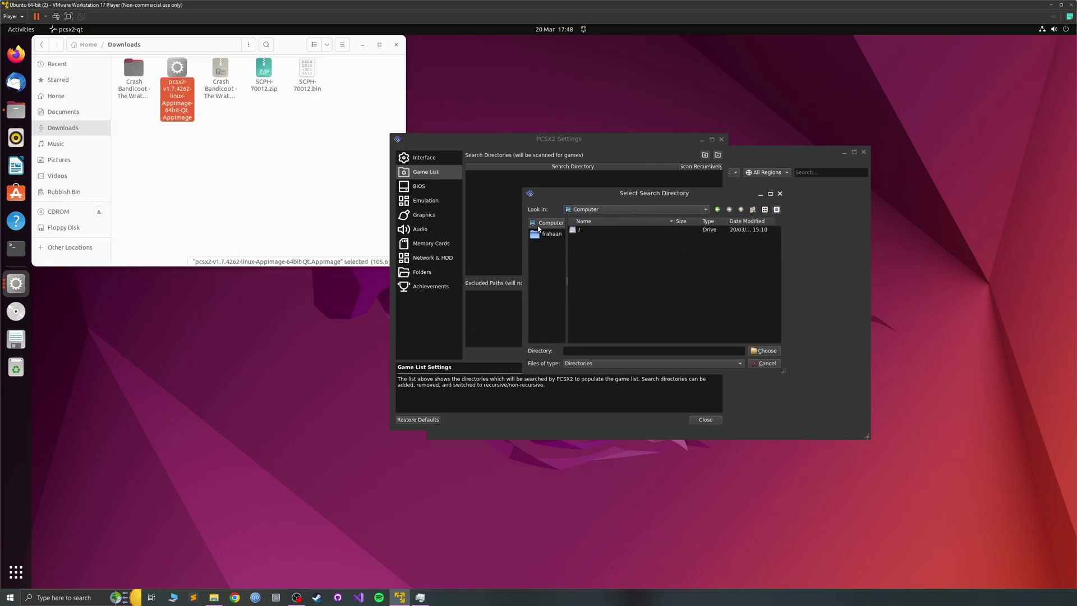
double_click(592, 228)
double_click(582, 259)
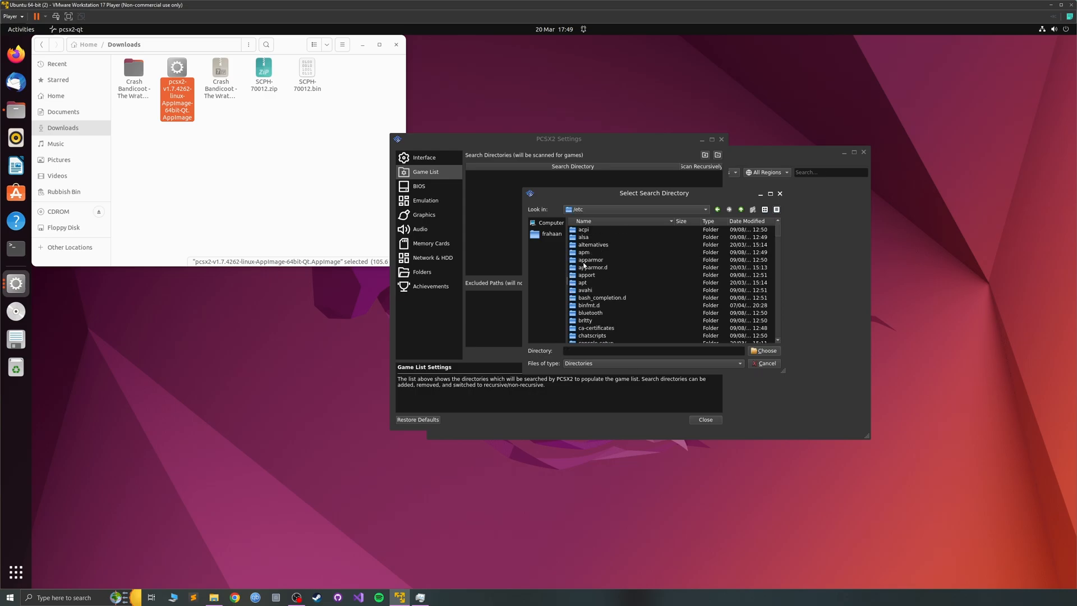
click(551, 234)
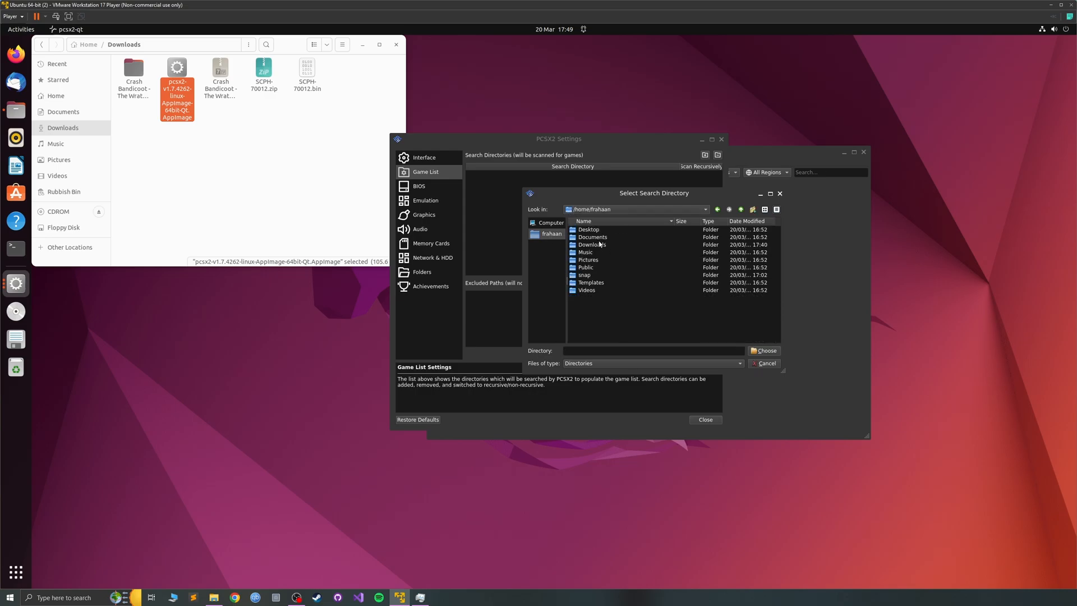
click(548, 223)
double_click(581, 229)
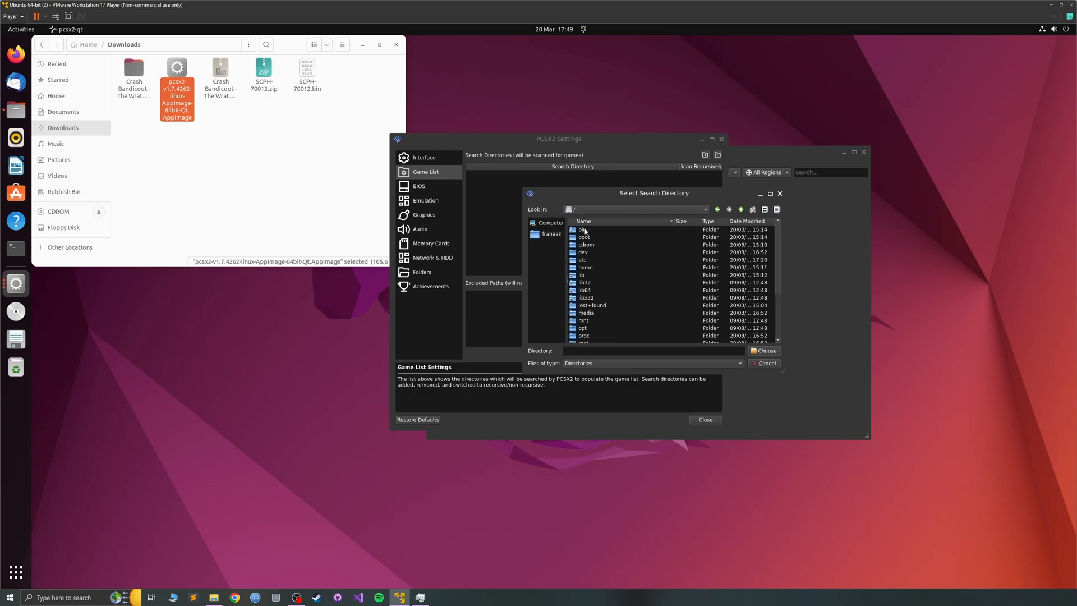
double_click(588, 269)
double_click(585, 230)
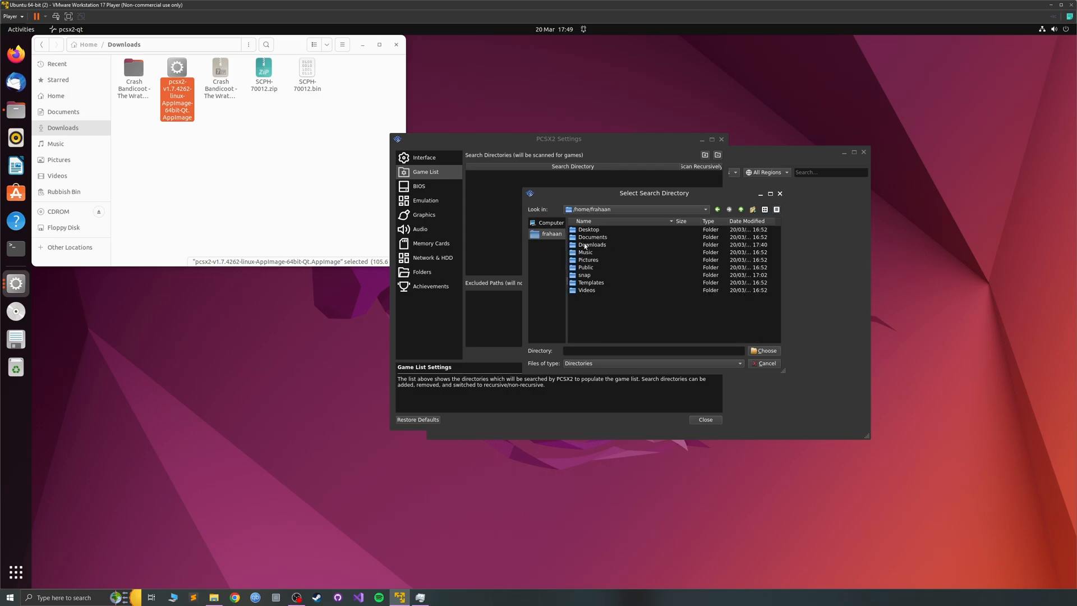
double_click(587, 245)
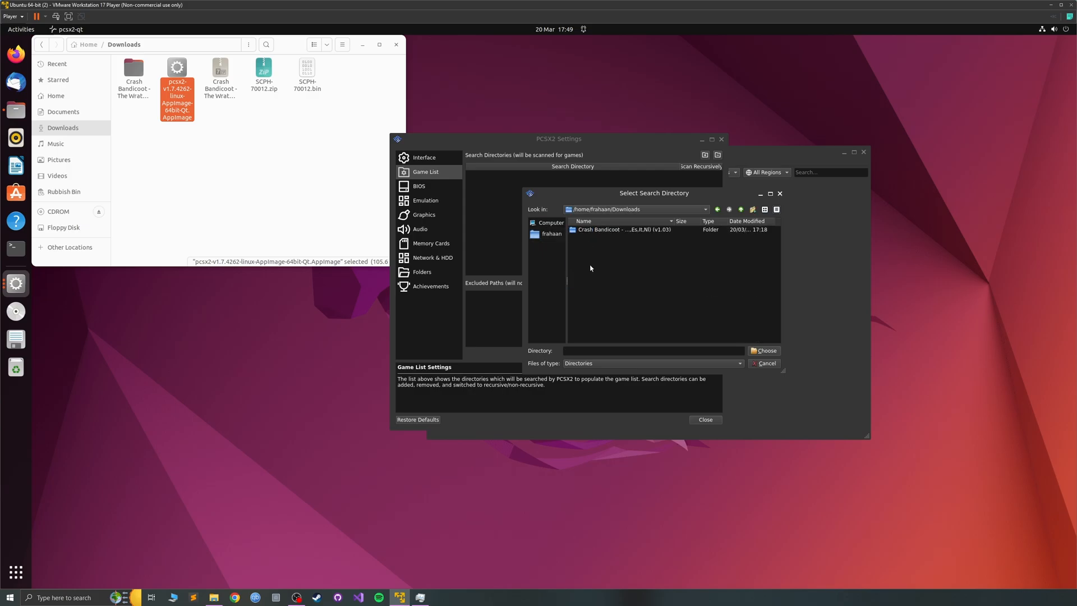
Step: Choose Downloads with recursive scanning so Crash Bandicoot - The Wrath of Cortex is listed
click(764, 350)
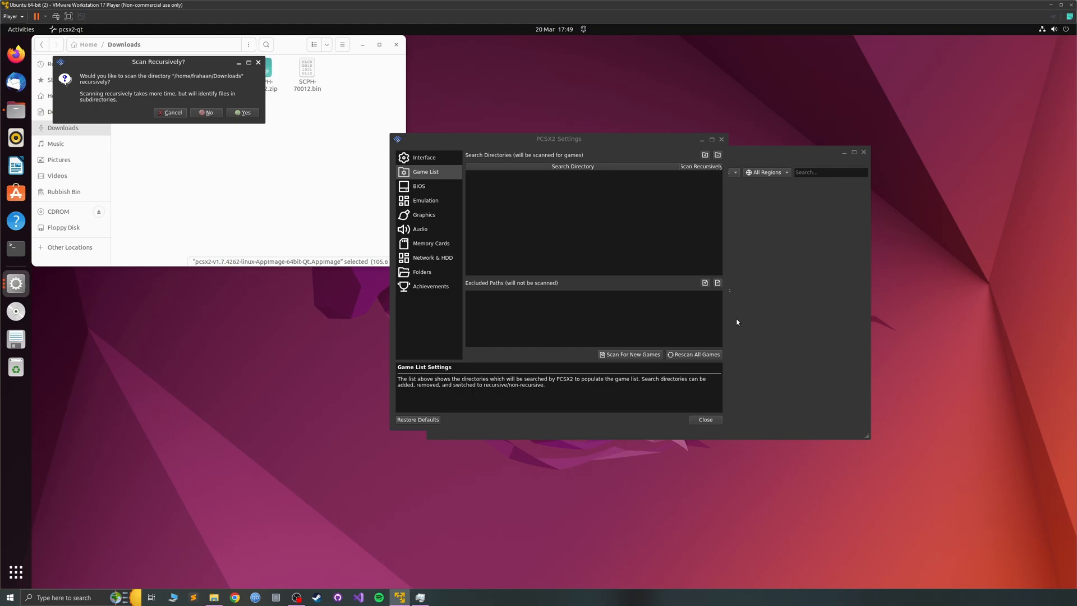
drag(186, 65, 710, 370)
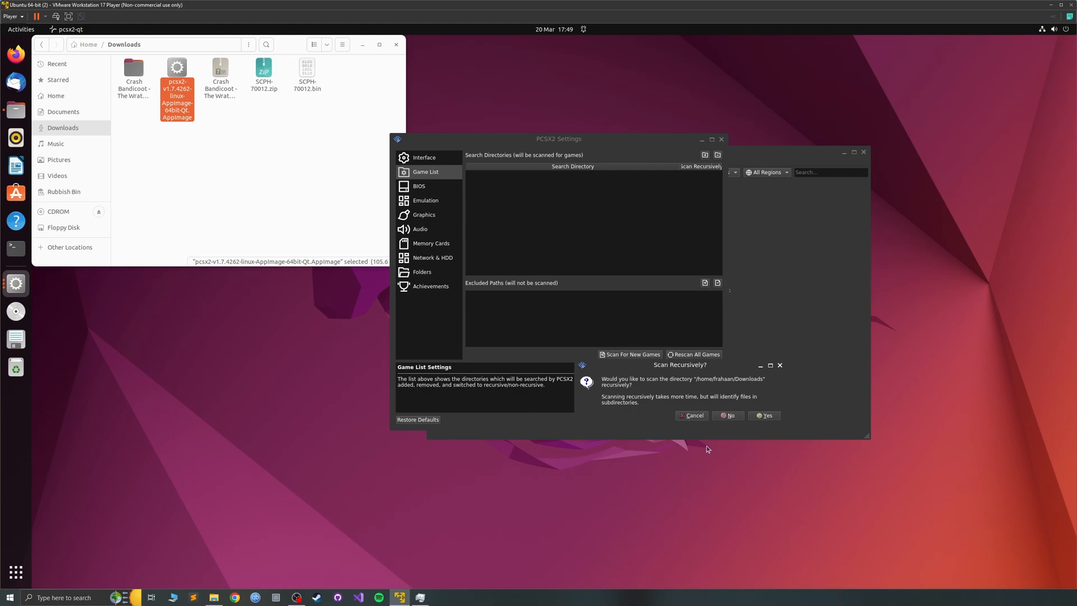
click(762, 416)
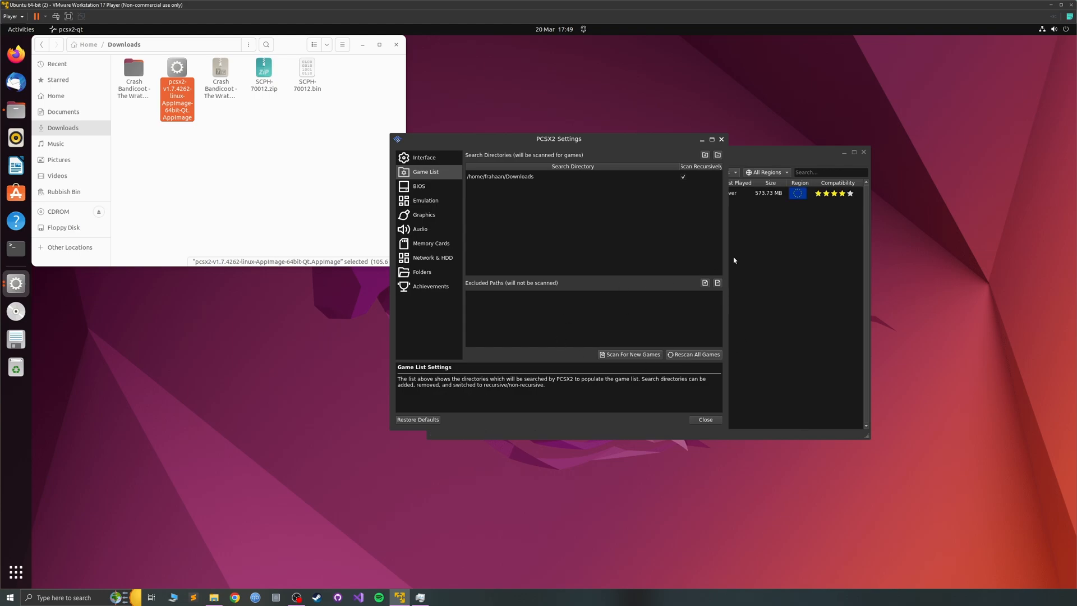
drag(629, 152, 468, 239)
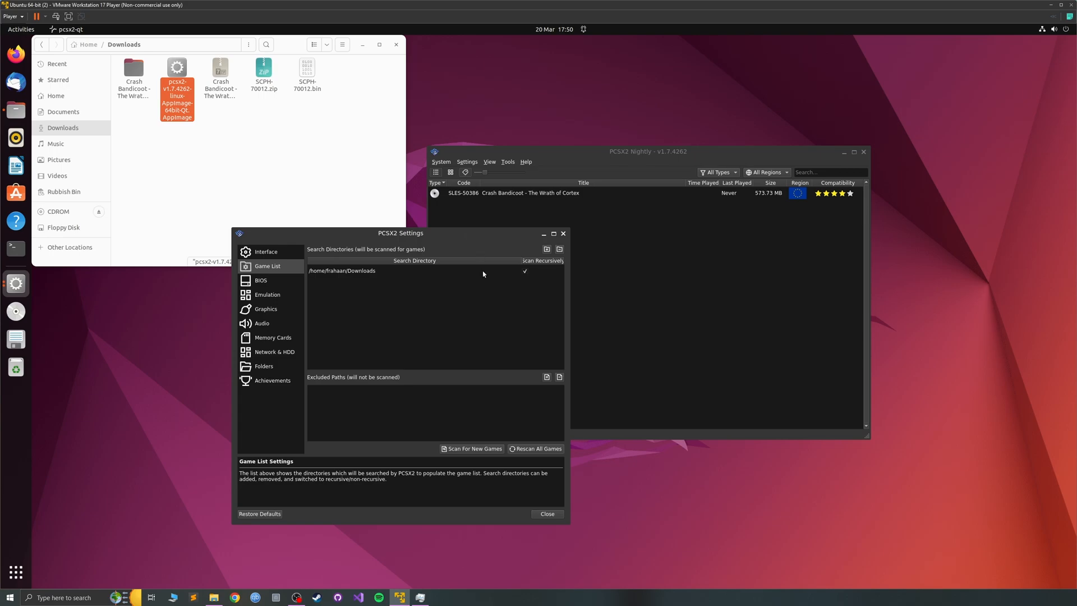
Step: Close the PCSX2 settings and launch Crash Bandicoot from the game list
click(545, 514)
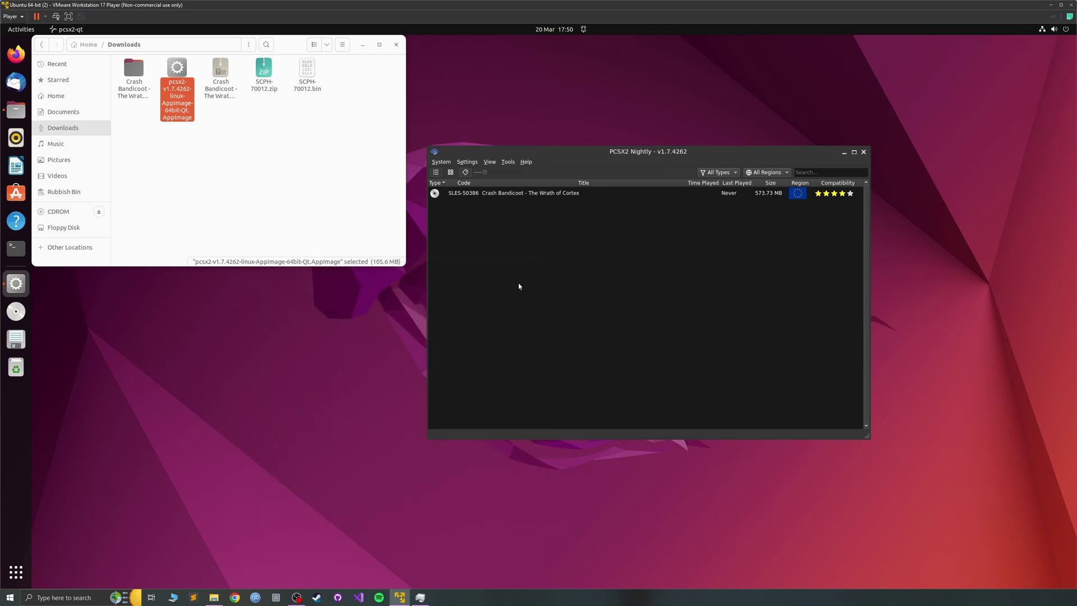
double_click(493, 193)
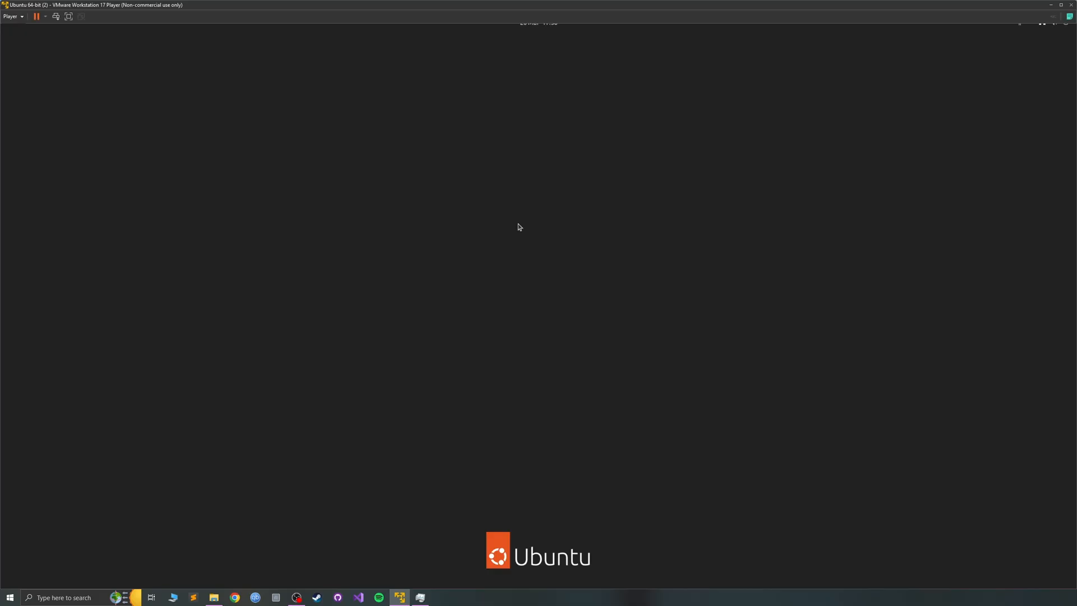
Step: Log back into the Ubuntu desktop with the user account password
click(512, 299)
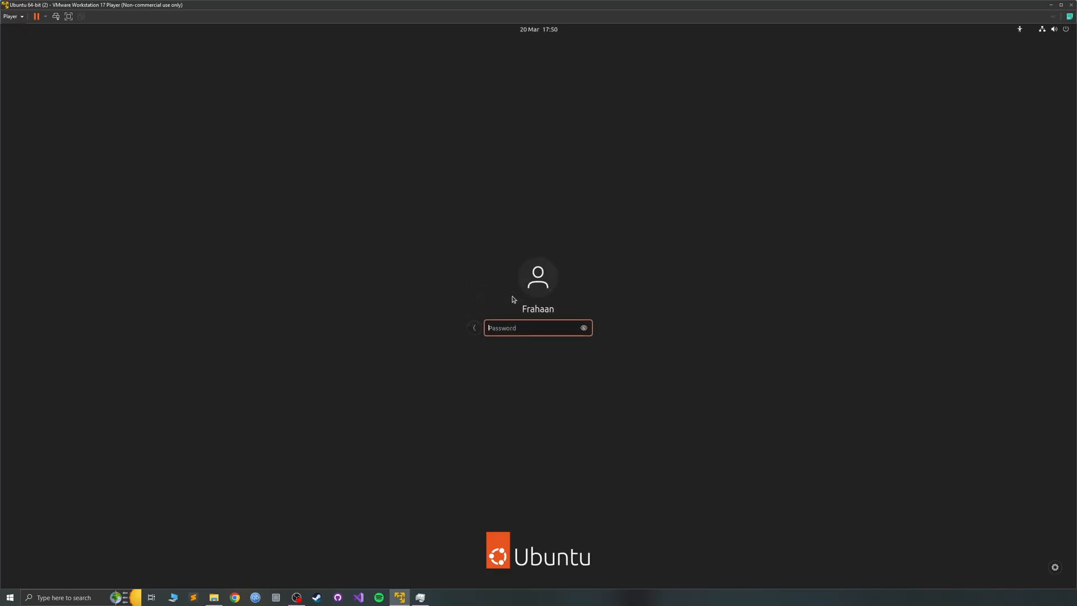
text(**********)
key(Return)
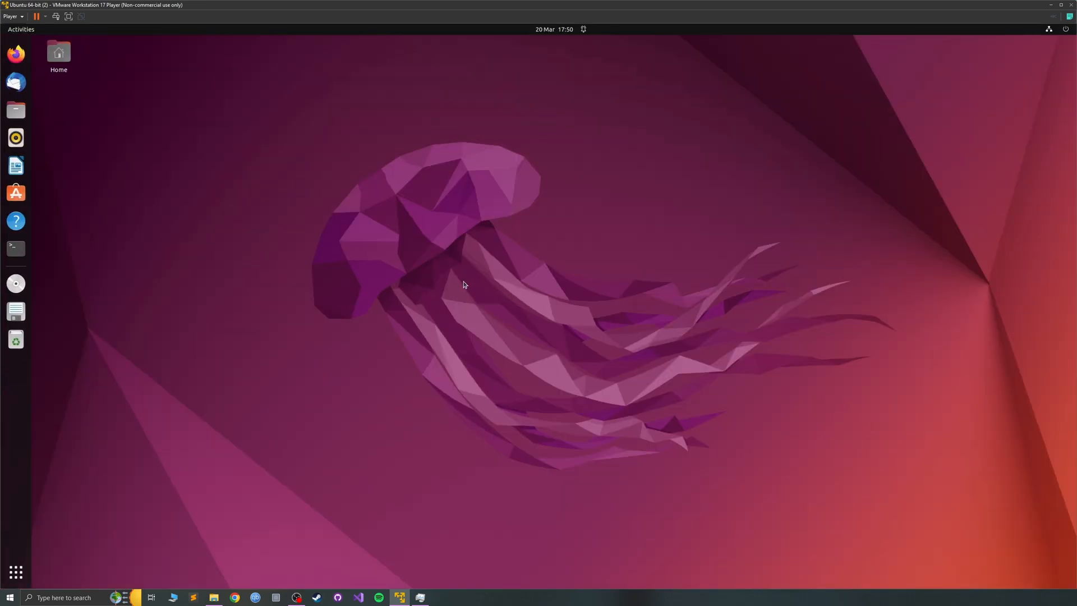
Step: Relaunch PCSX2 from the AppImage in Home > Downloads and centre its window
click(51, 60)
double_click(50, 60)
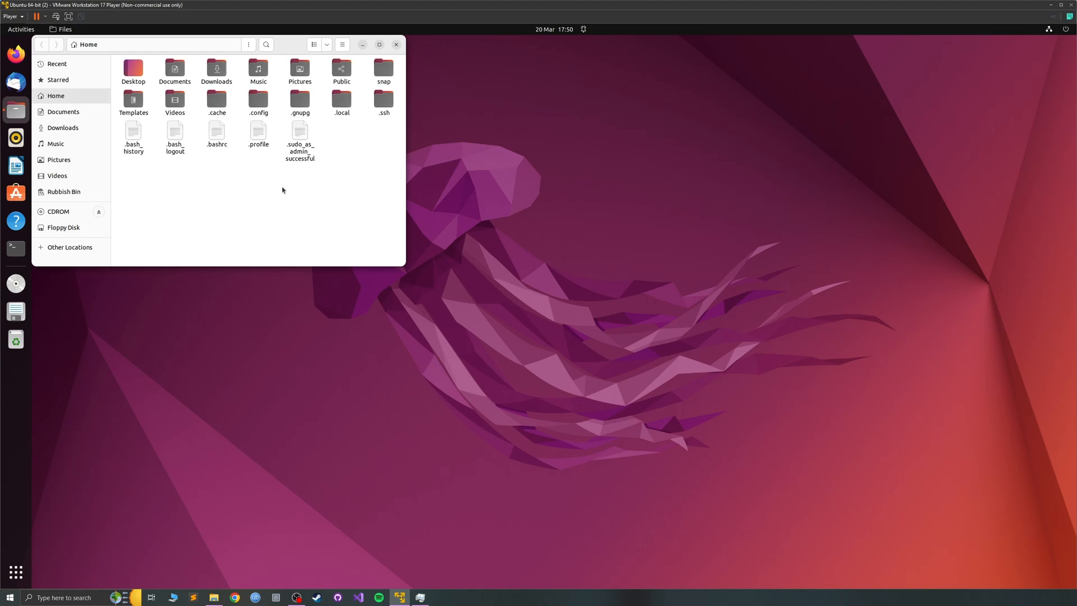
click(221, 82)
double_click(220, 81)
click(181, 91)
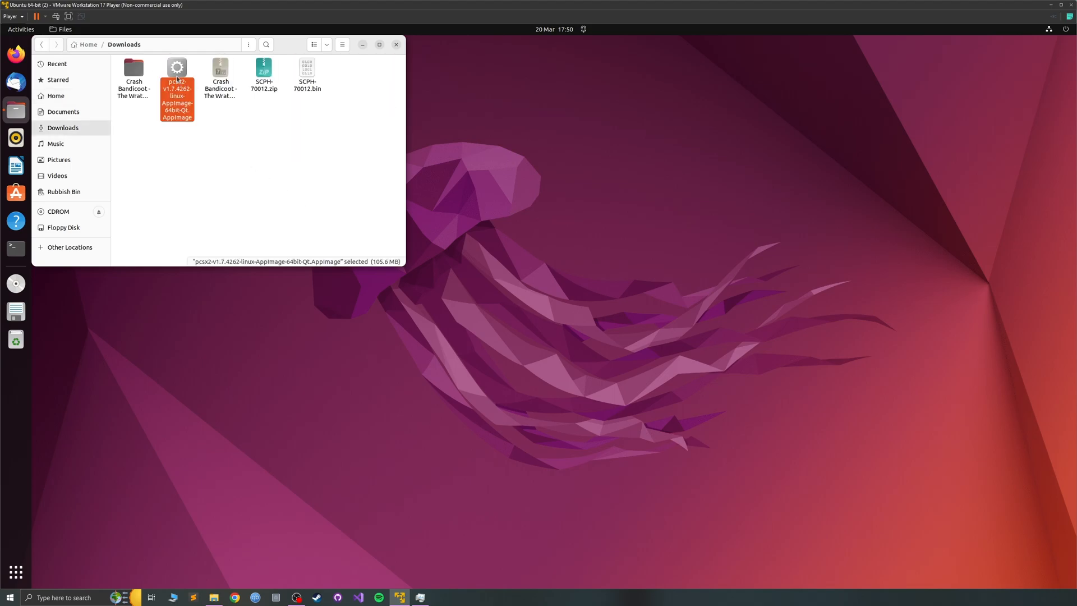
drag(209, 65, 561, 183)
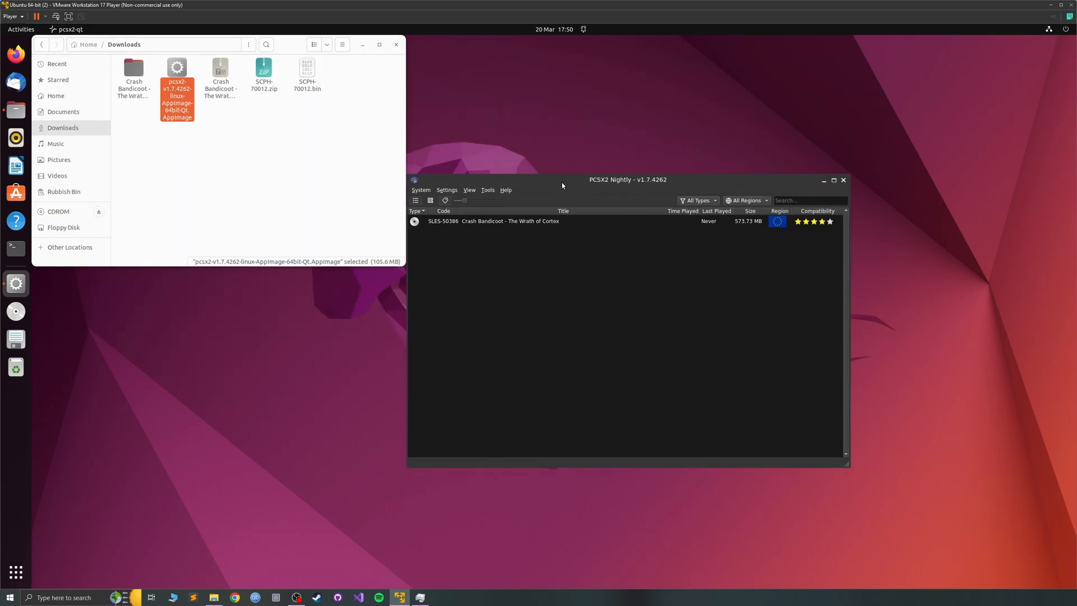
Step: Attempt to boot Crash Bandicoot and reposition the unresponsive emulator window
double_click(514, 220)
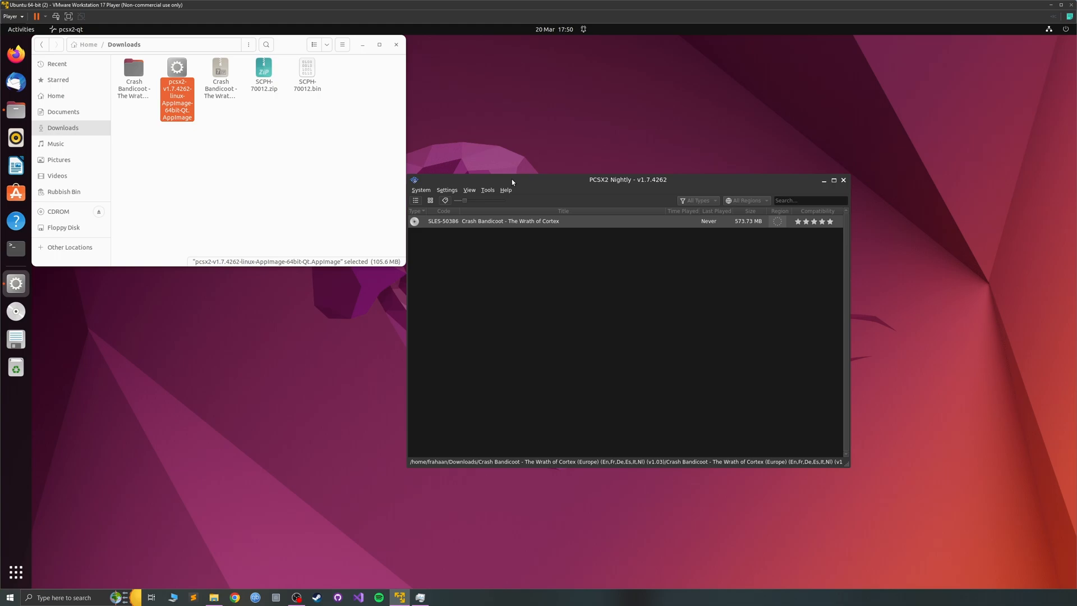
click(296, 133)
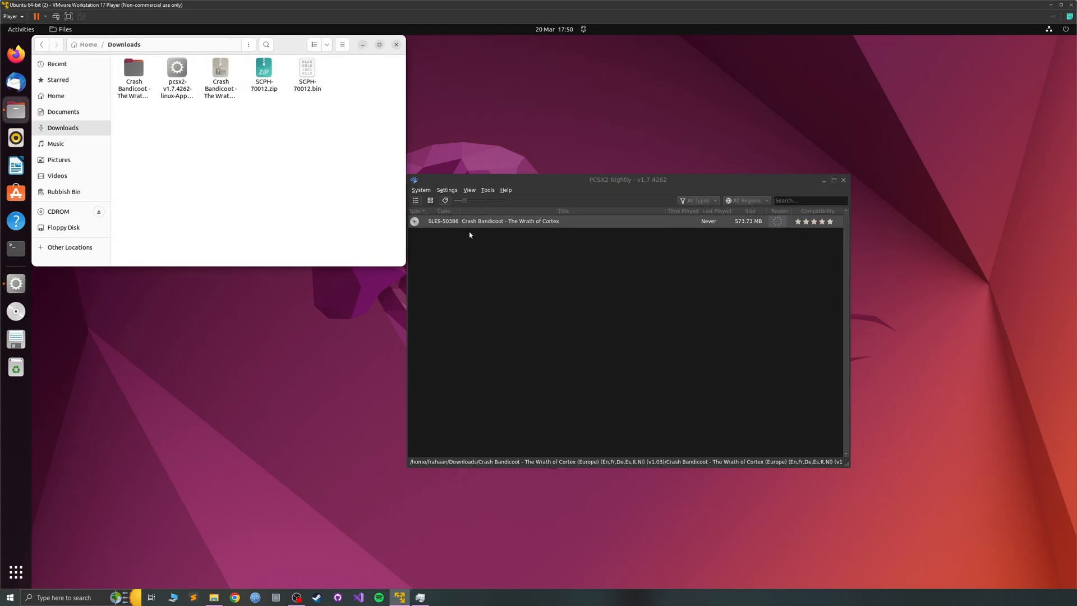
click(456, 223)
drag(517, 183, 579, 176)
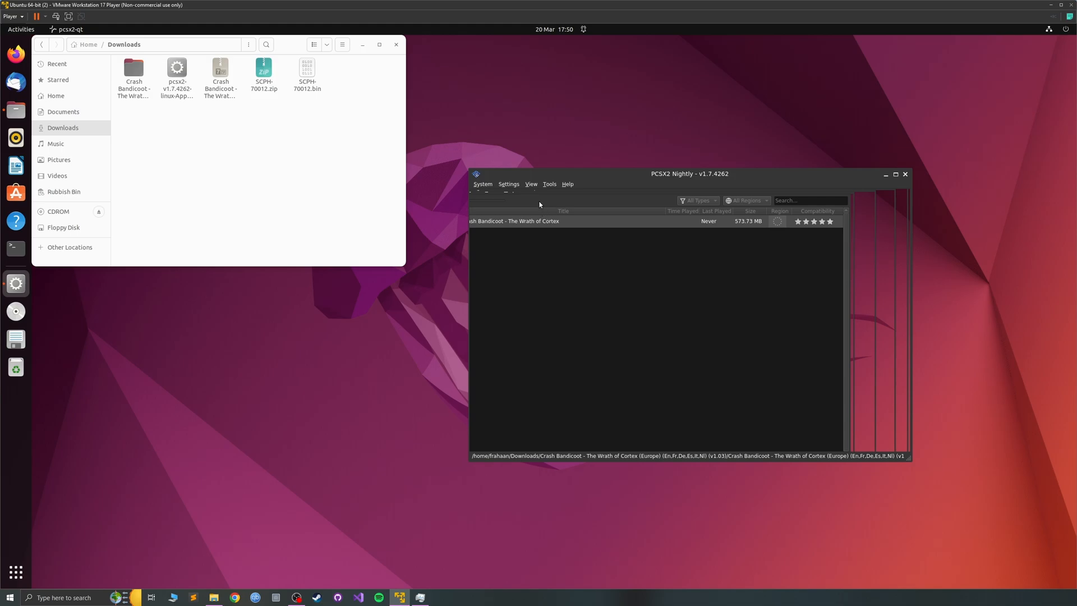
click(484, 184)
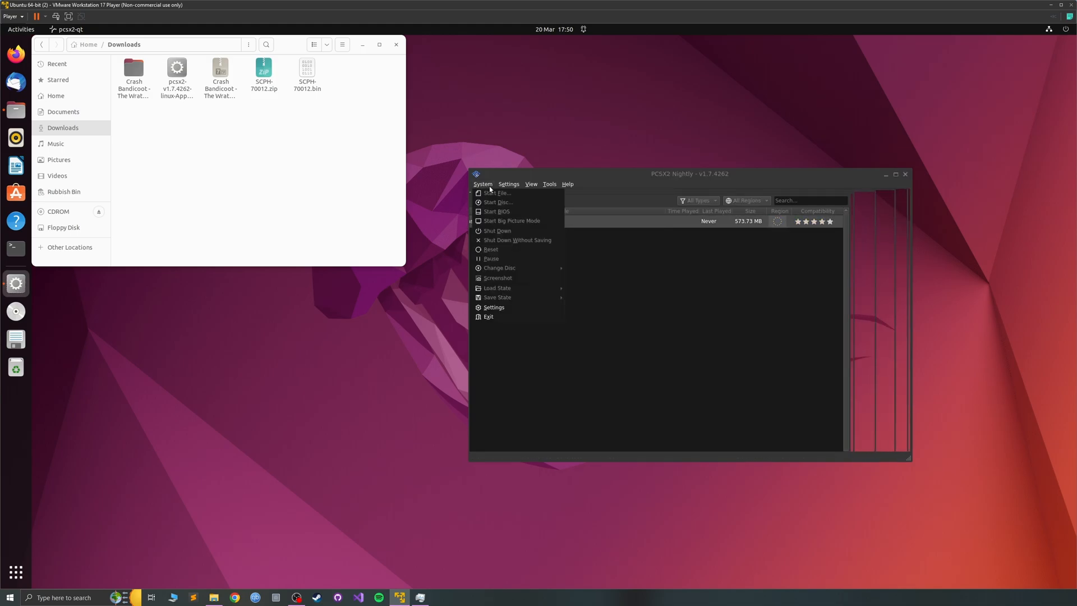
drag(618, 170, 469, 176)
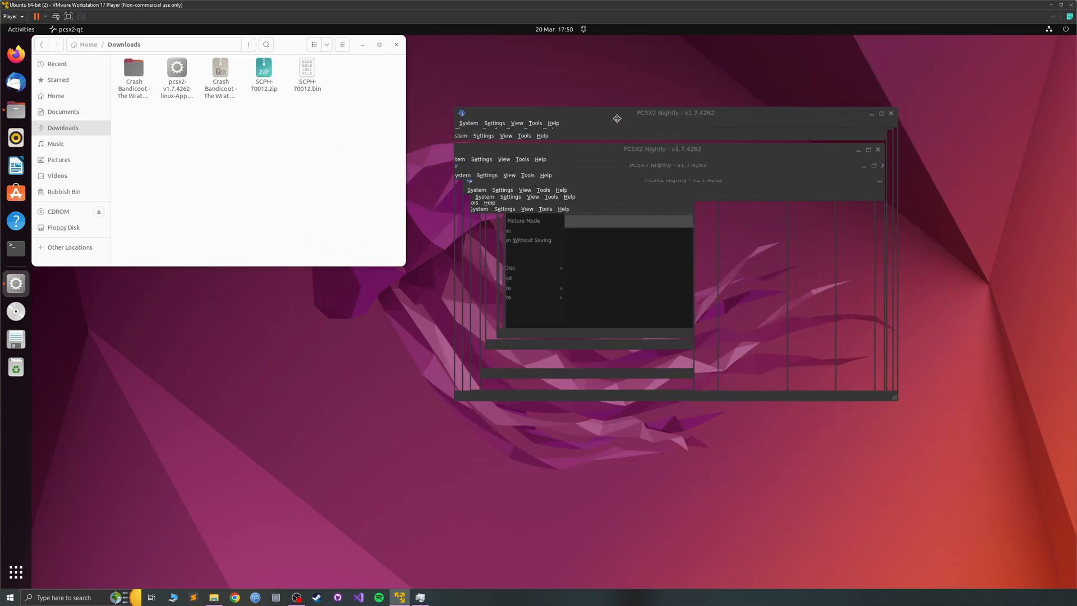
drag(469, 175, 614, 136)
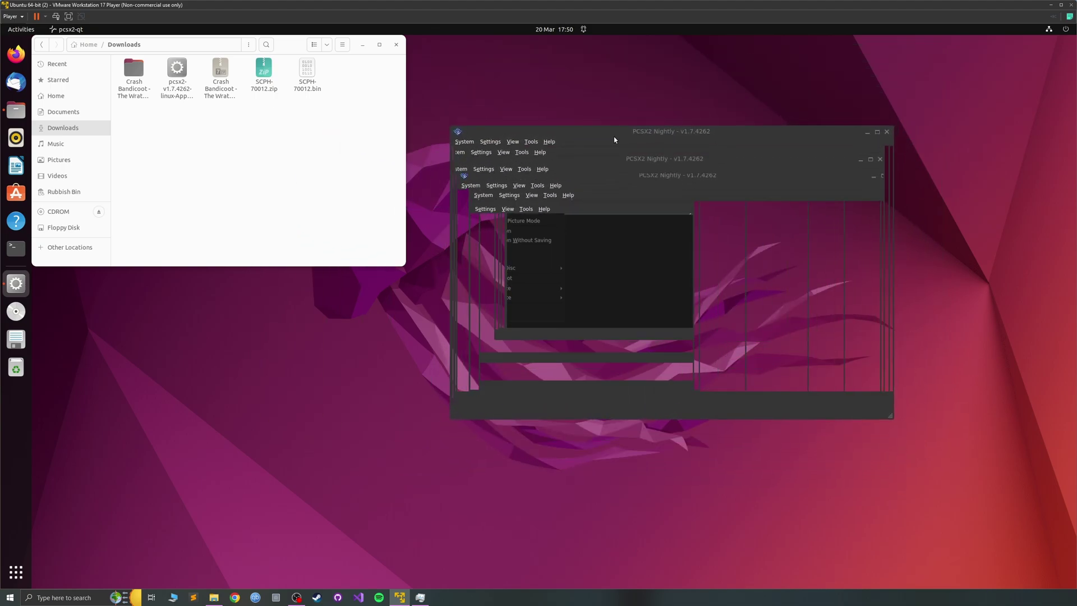
Step: Close the unresponsive PCSX2 window, confirming shutdown, and select the AppImage again
click(884, 133)
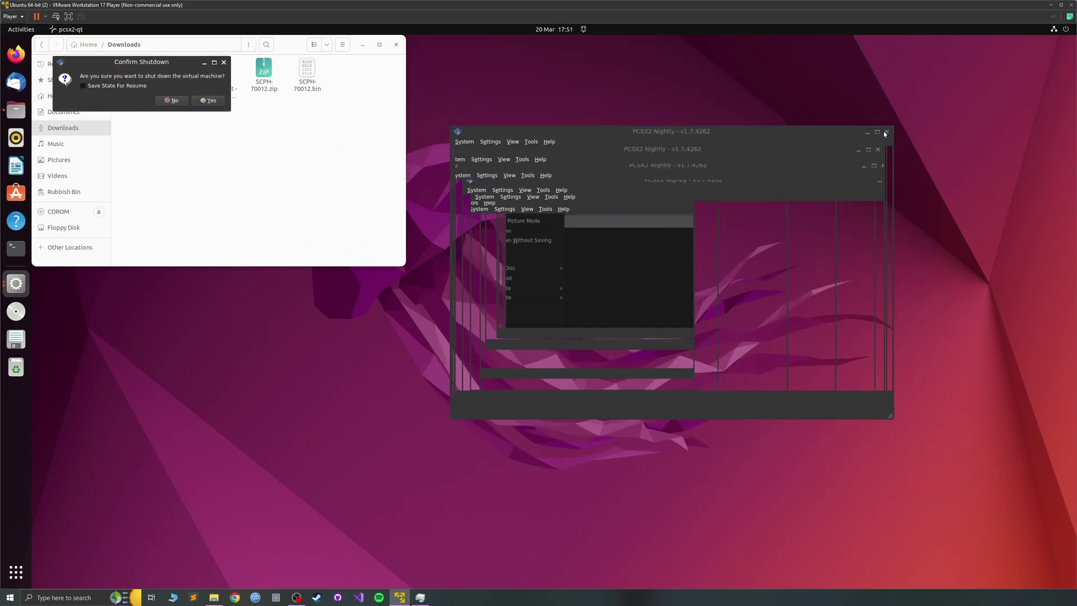
click(212, 101)
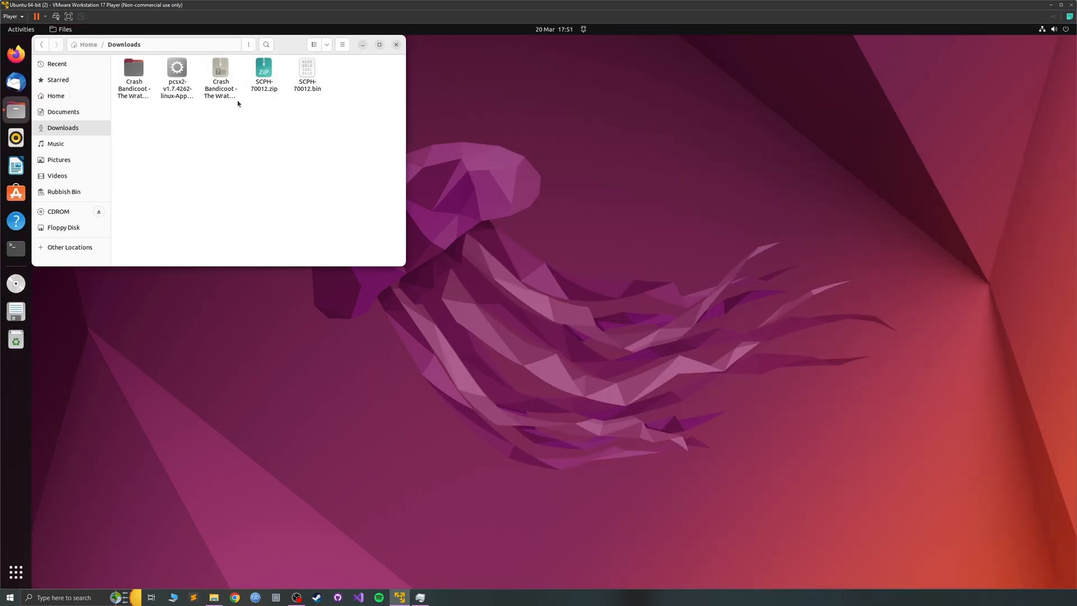
click(176, 80)
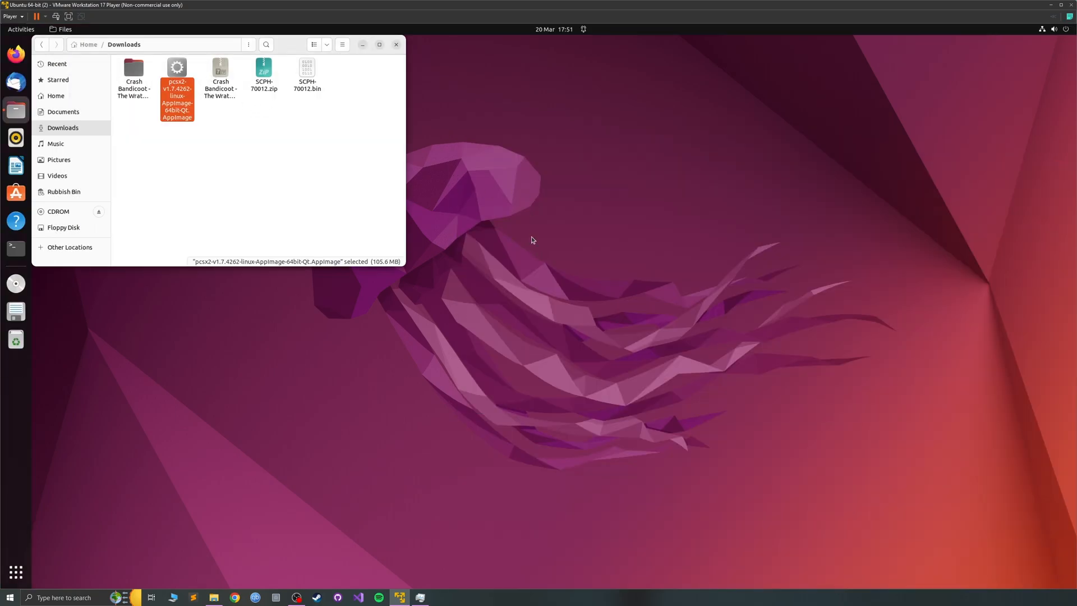
Step: Boot Crash Bandicoot to its LOADING screen, then use System > Shut Down to return to the game list
double_click(328, 103)
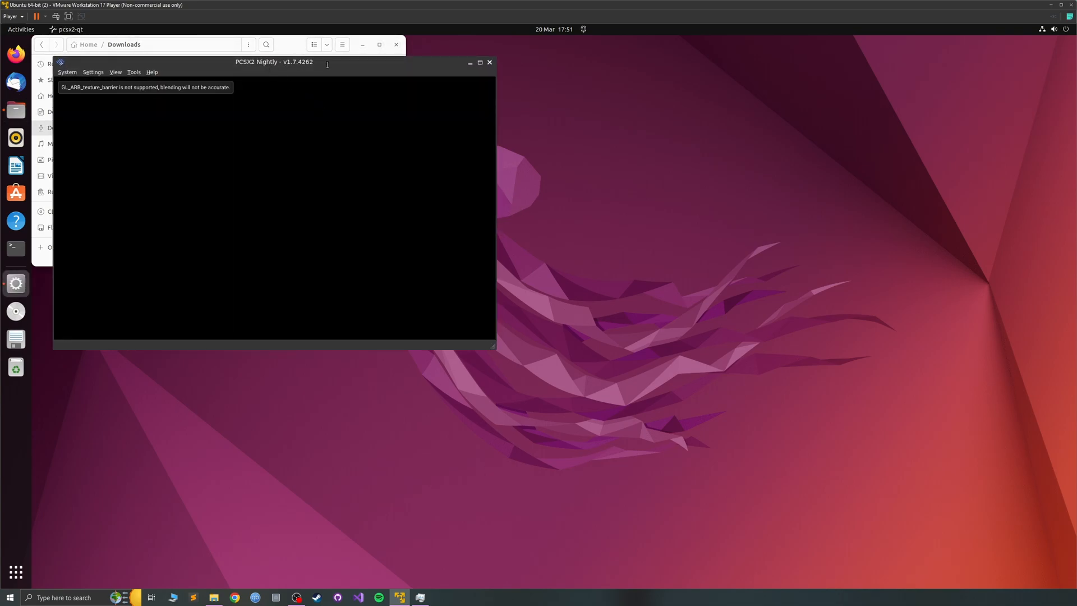
drag(327, 64, 777, 168)
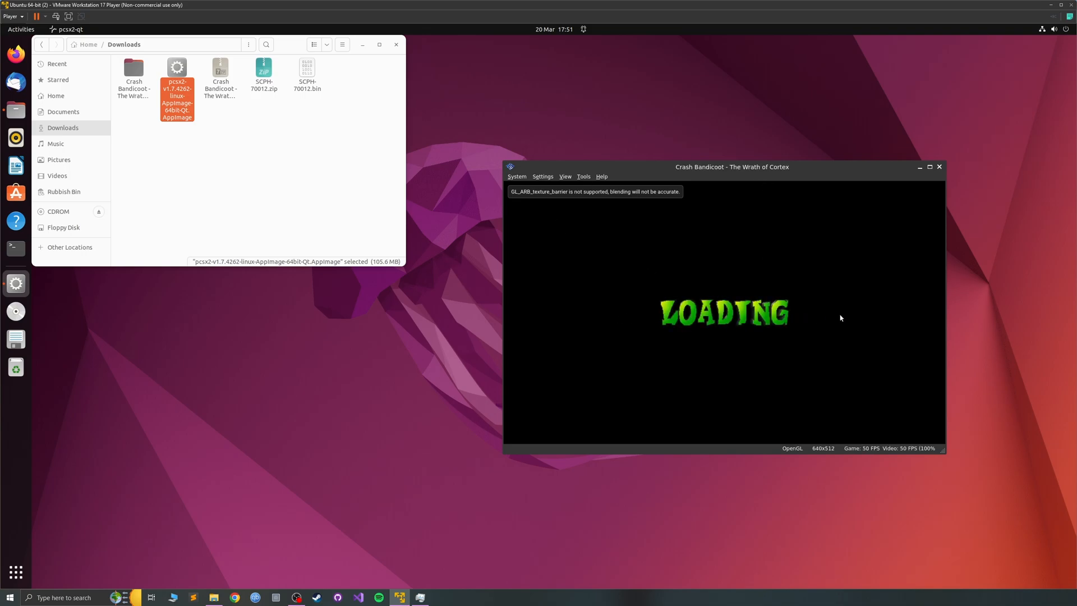
click(517, 177)
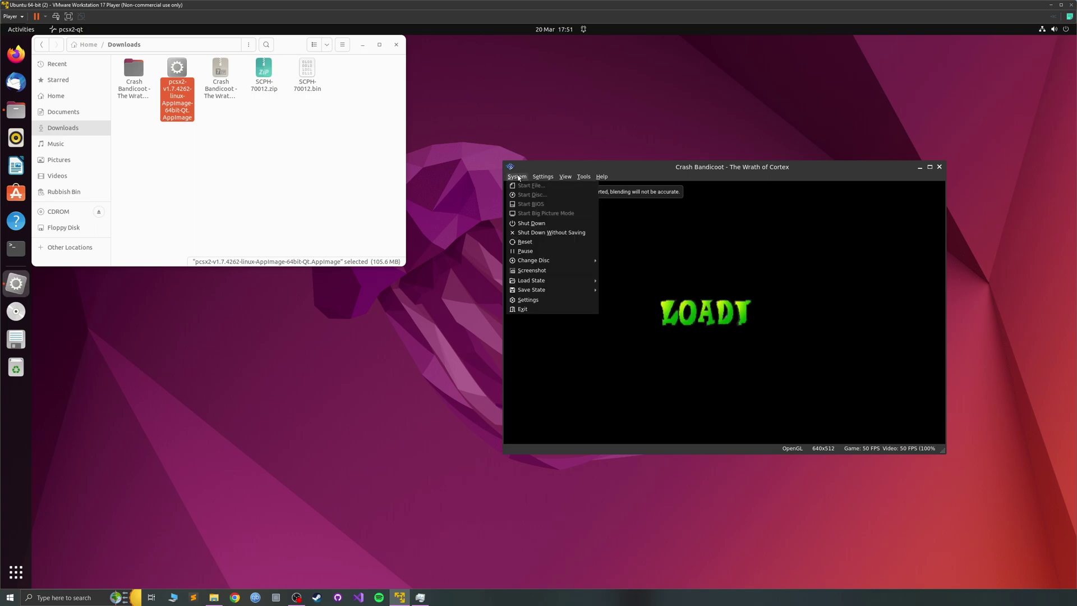
click(540, 233)
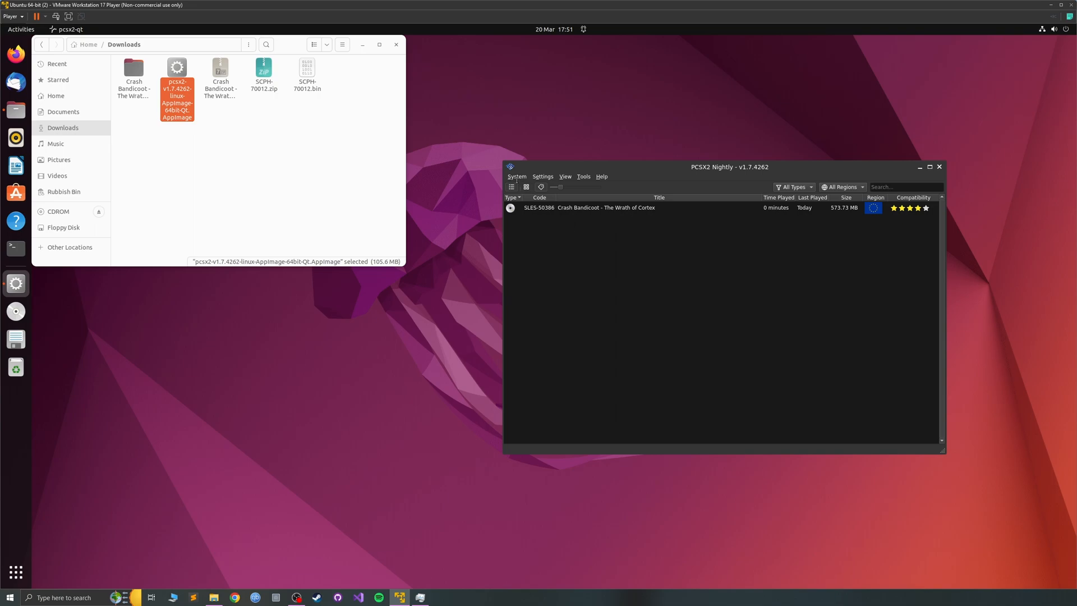
click(518, 178)
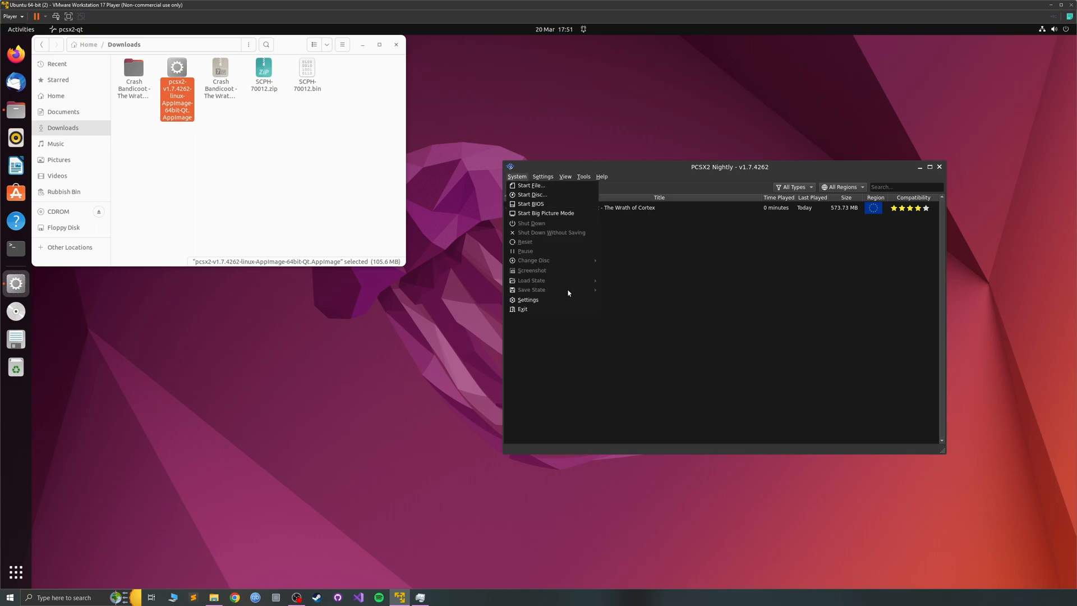
click(730, 288)
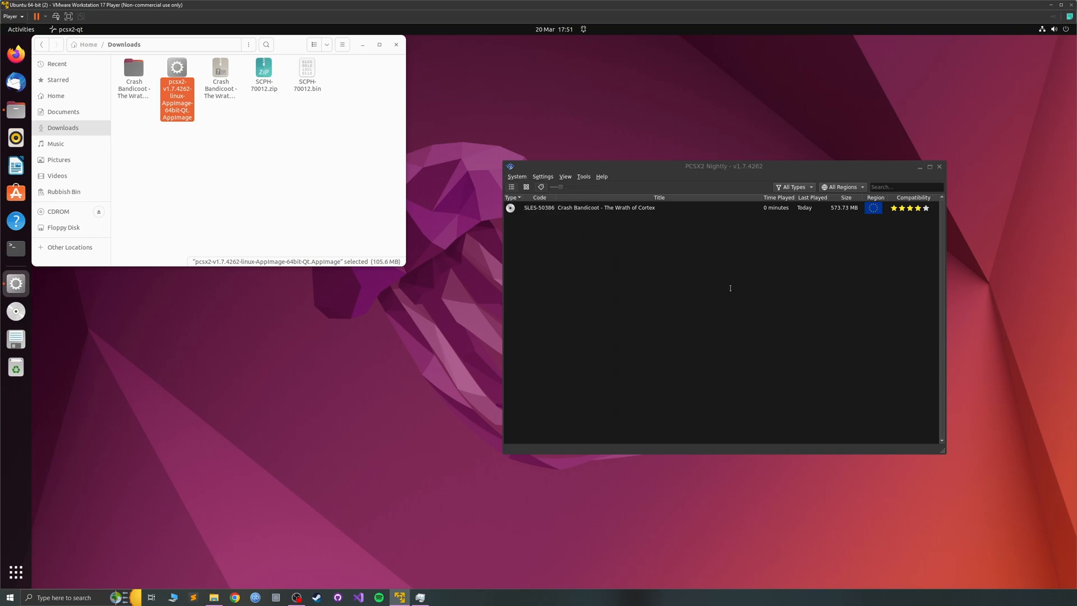